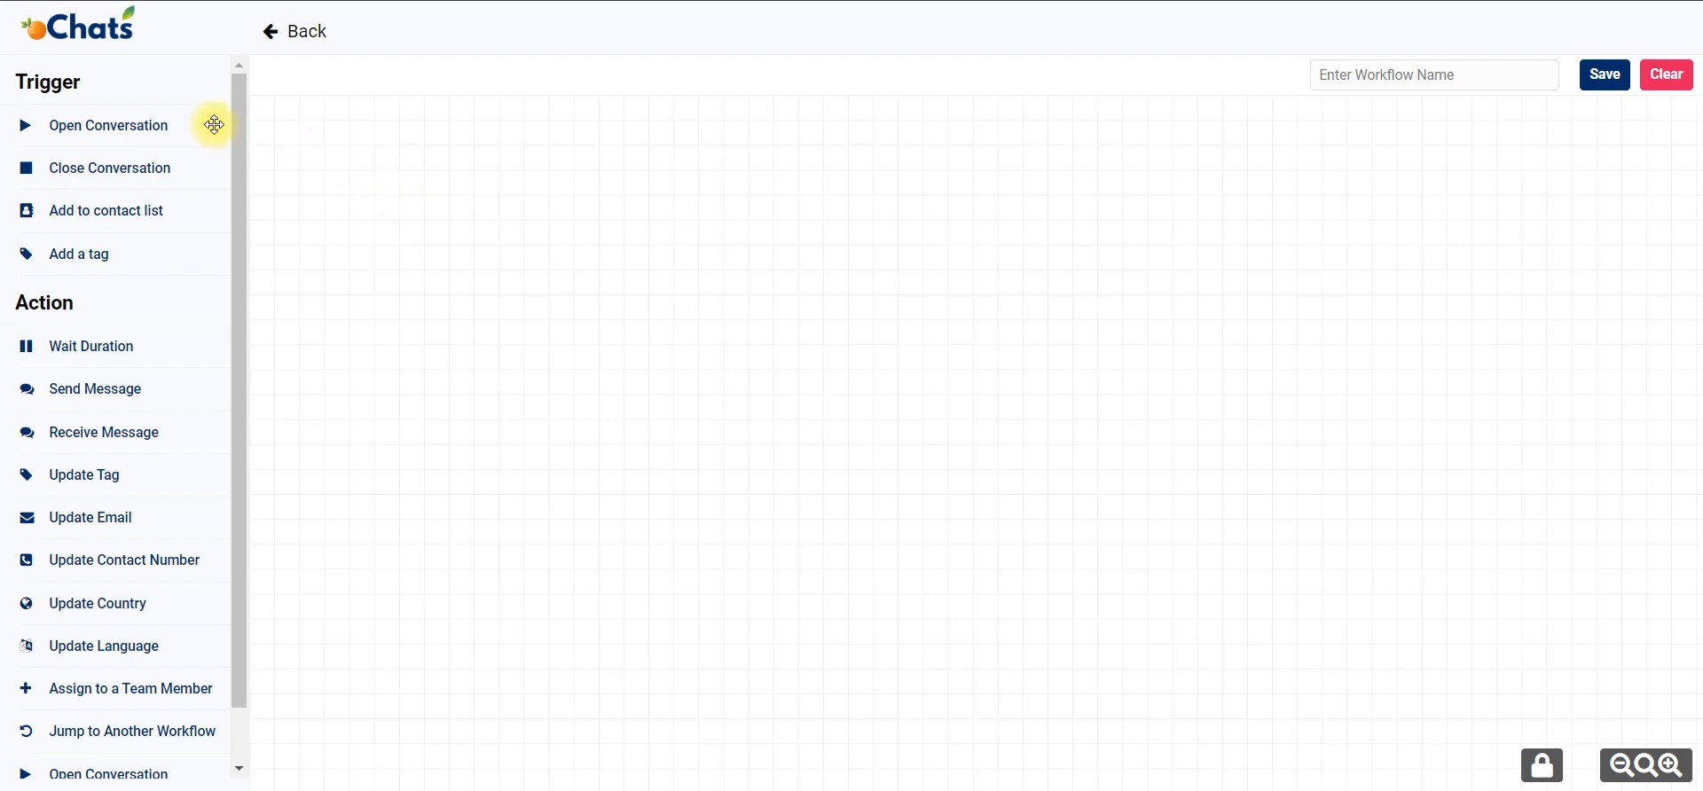
Place an Open Conversation trigger on the empty workflow canvas.
mouse_move(150, 125)
left_mouse_down()
mouse_move(423, 239)
mouse_move(180, 126)
left_mouse_up()
scroll(83, 509, "down", 1)
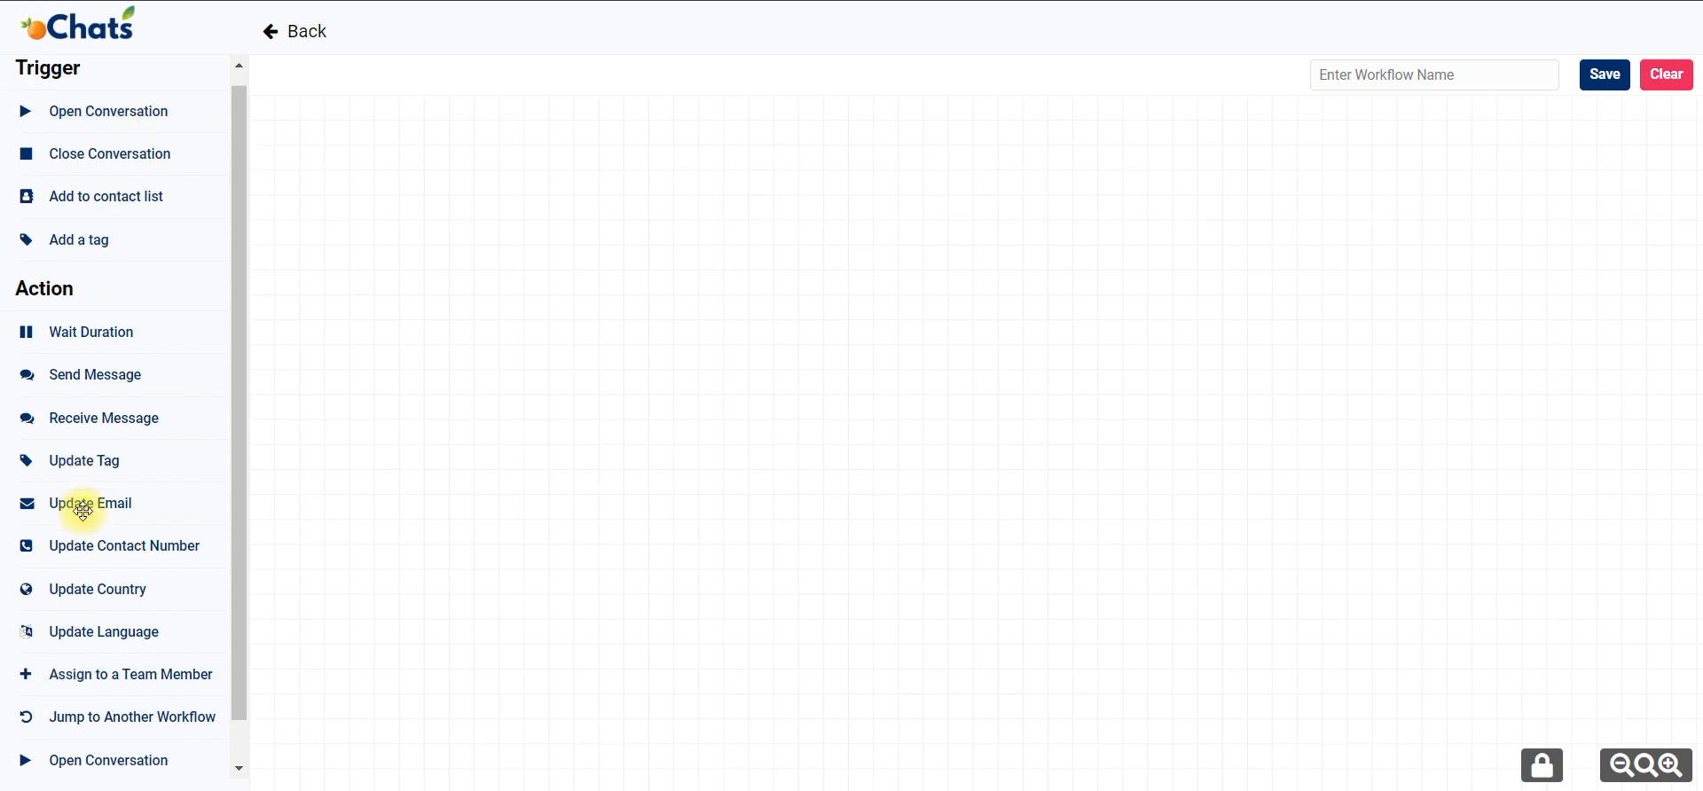
scroll(129, 340, "up", 1)
left_click_drag(114, 135, 521, 274)
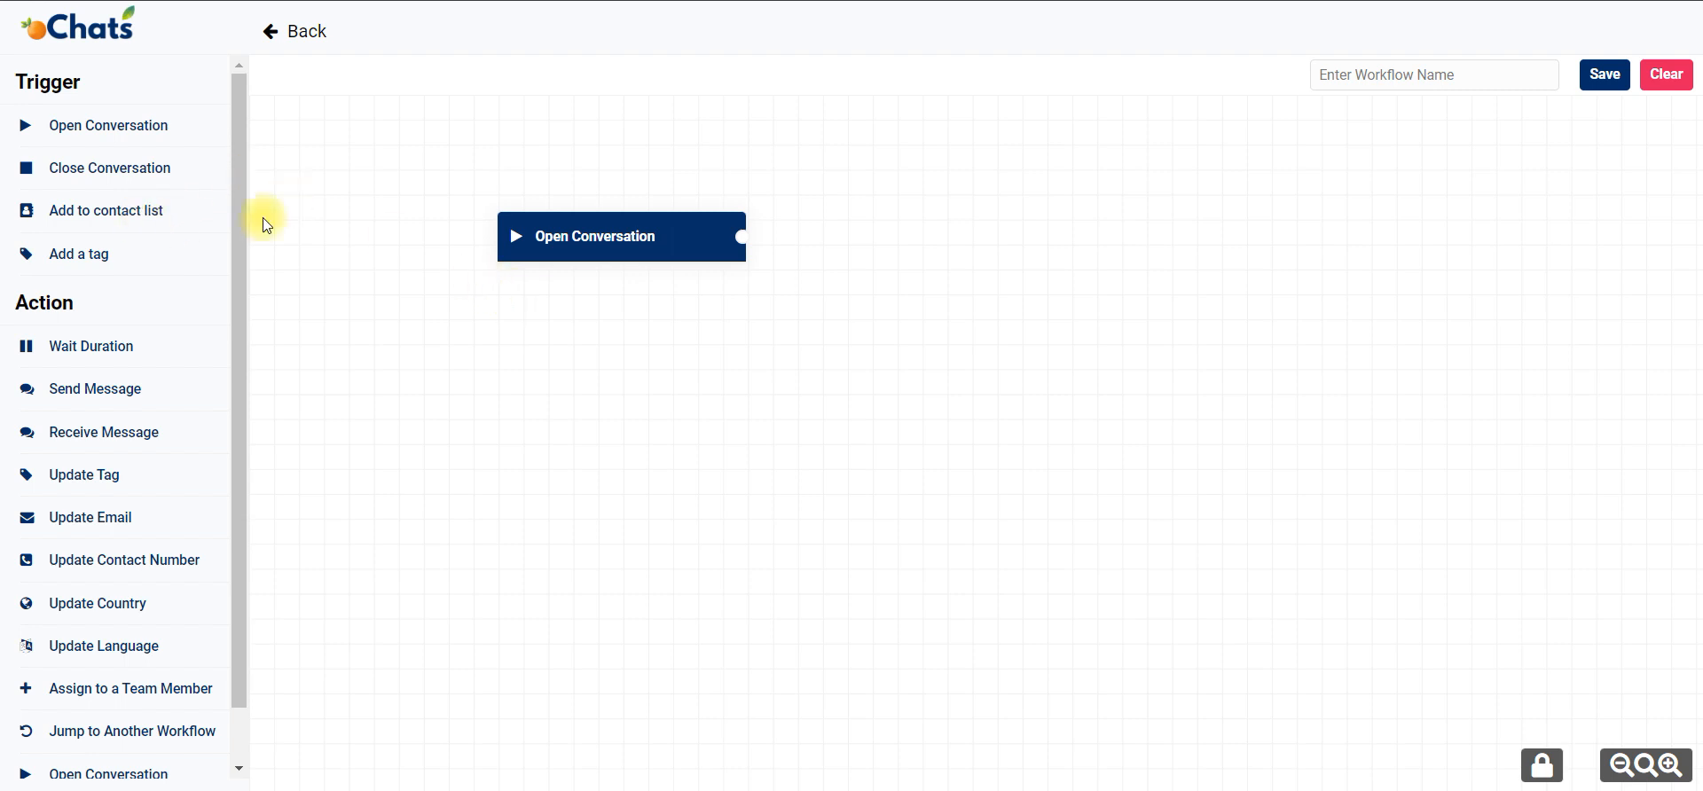
Place an Add to Contact List trigger on the canvas and connect it to a new Send Message block.
left_click_drag(162, 210, 498, 323)
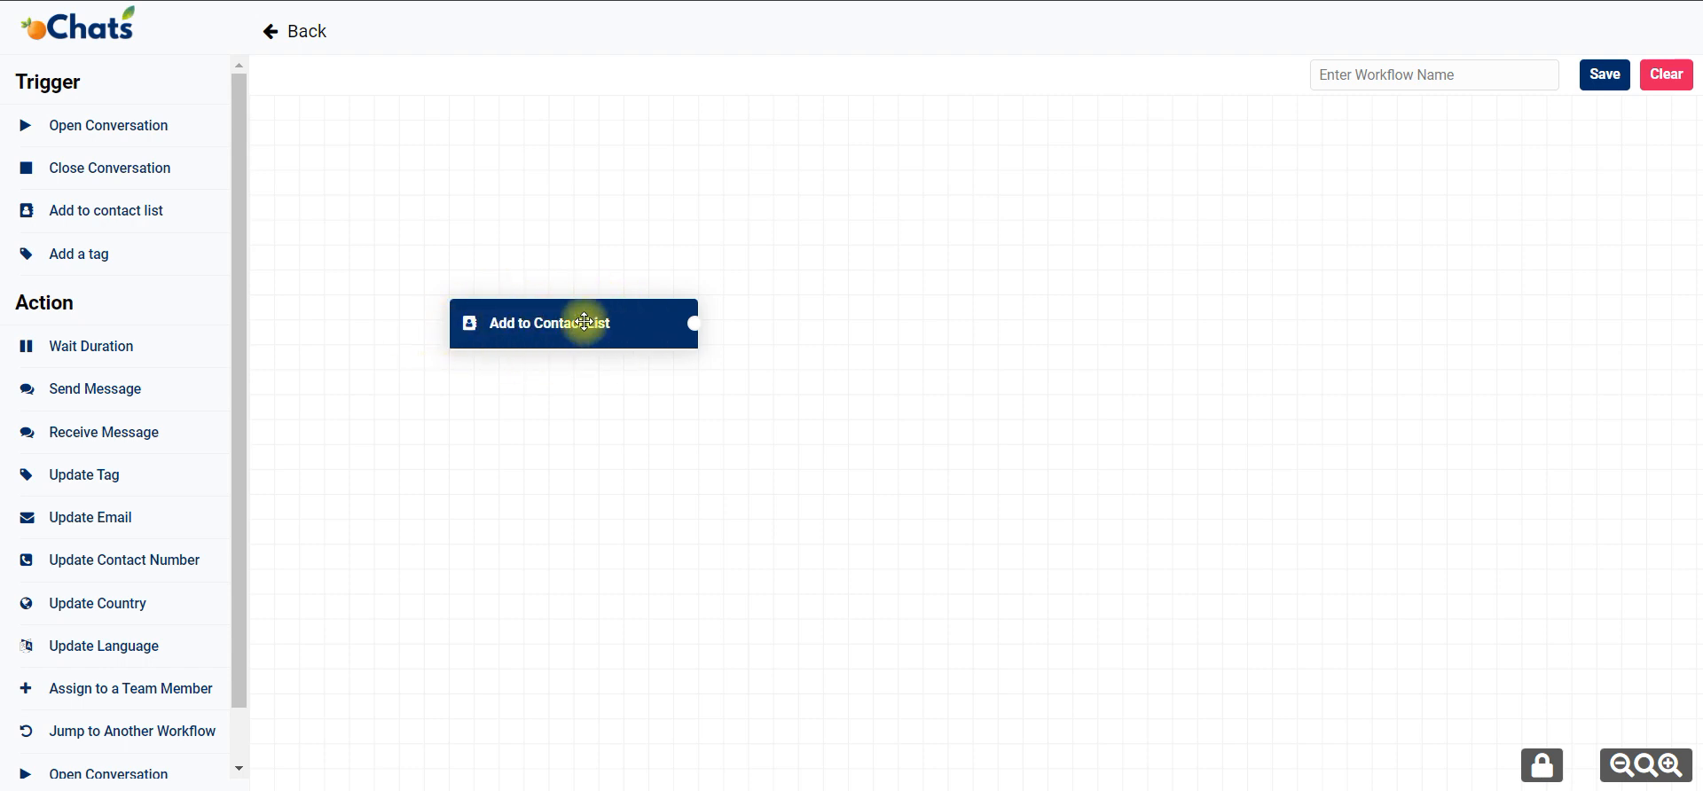
left_click_drag(585, 321, 580, 304)
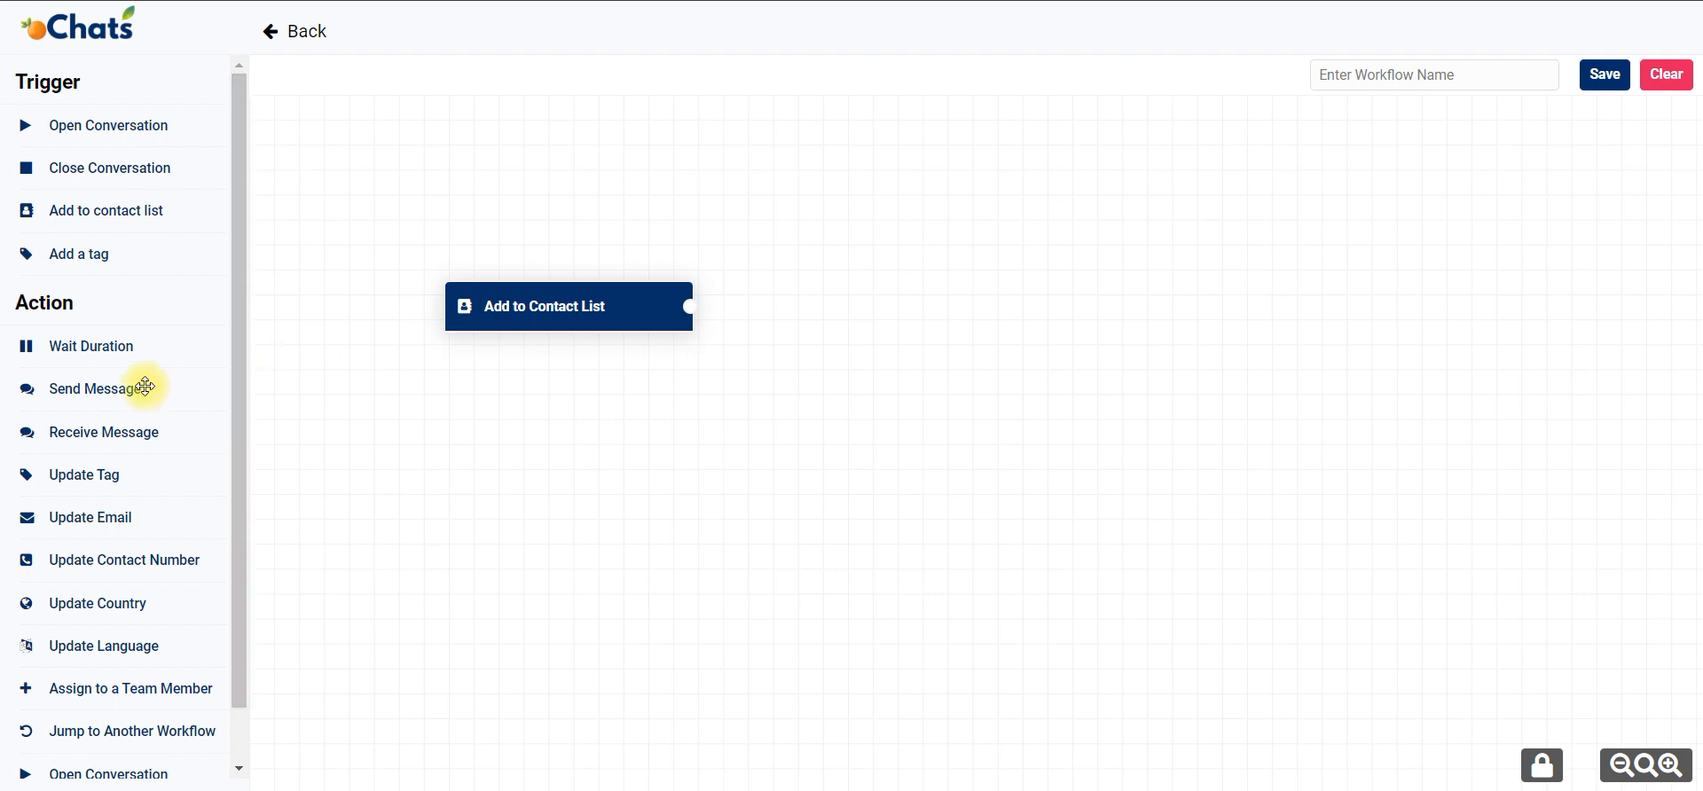
left_click_drag(146, 387, 863, 238)
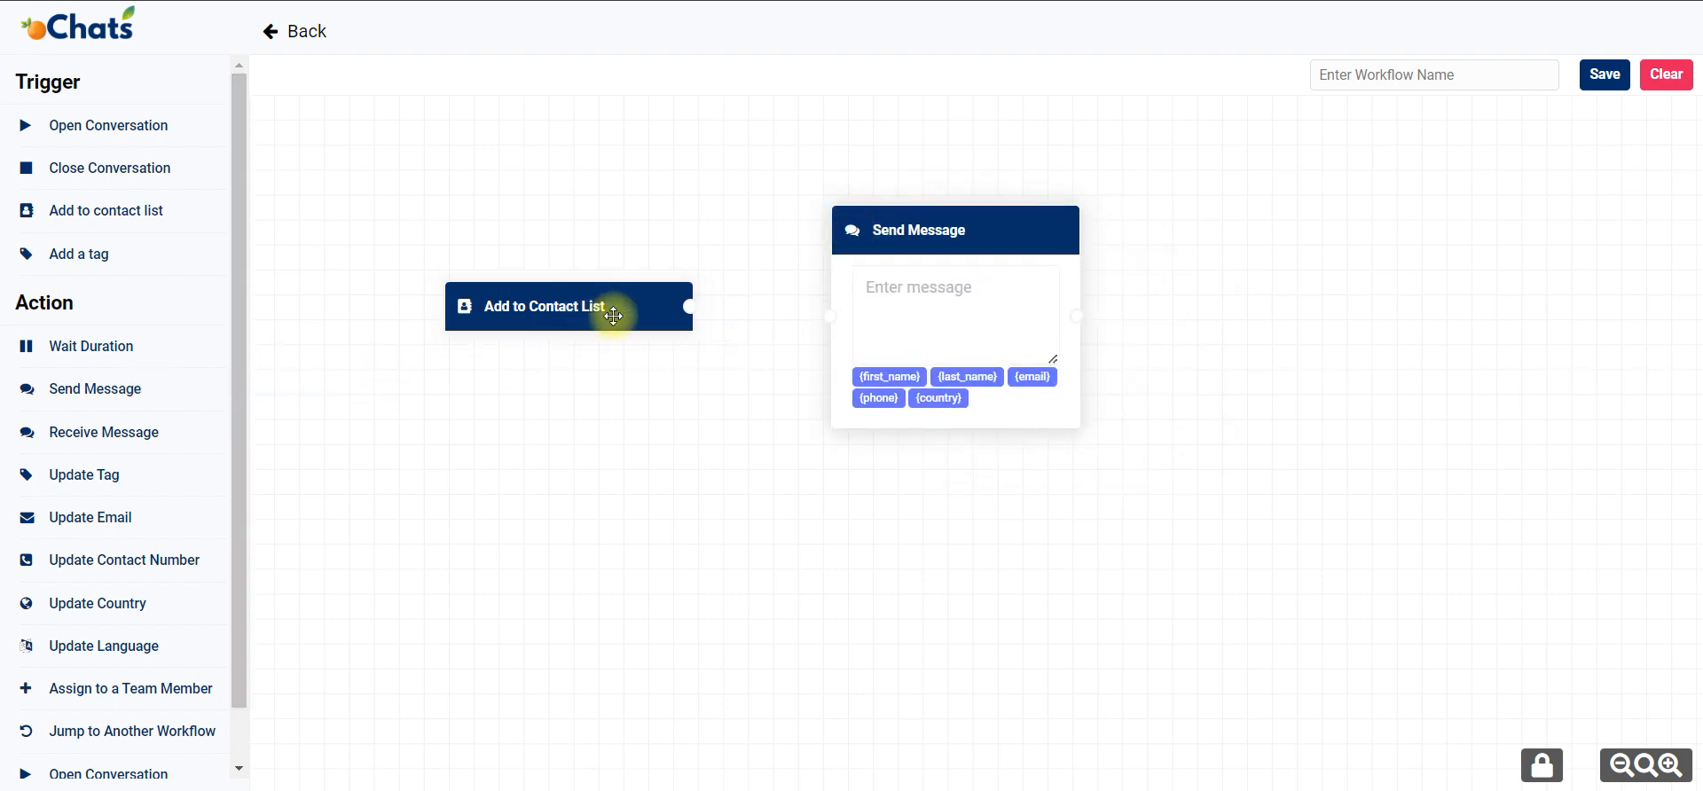
left_click_drag(689, 306, 901, 305)
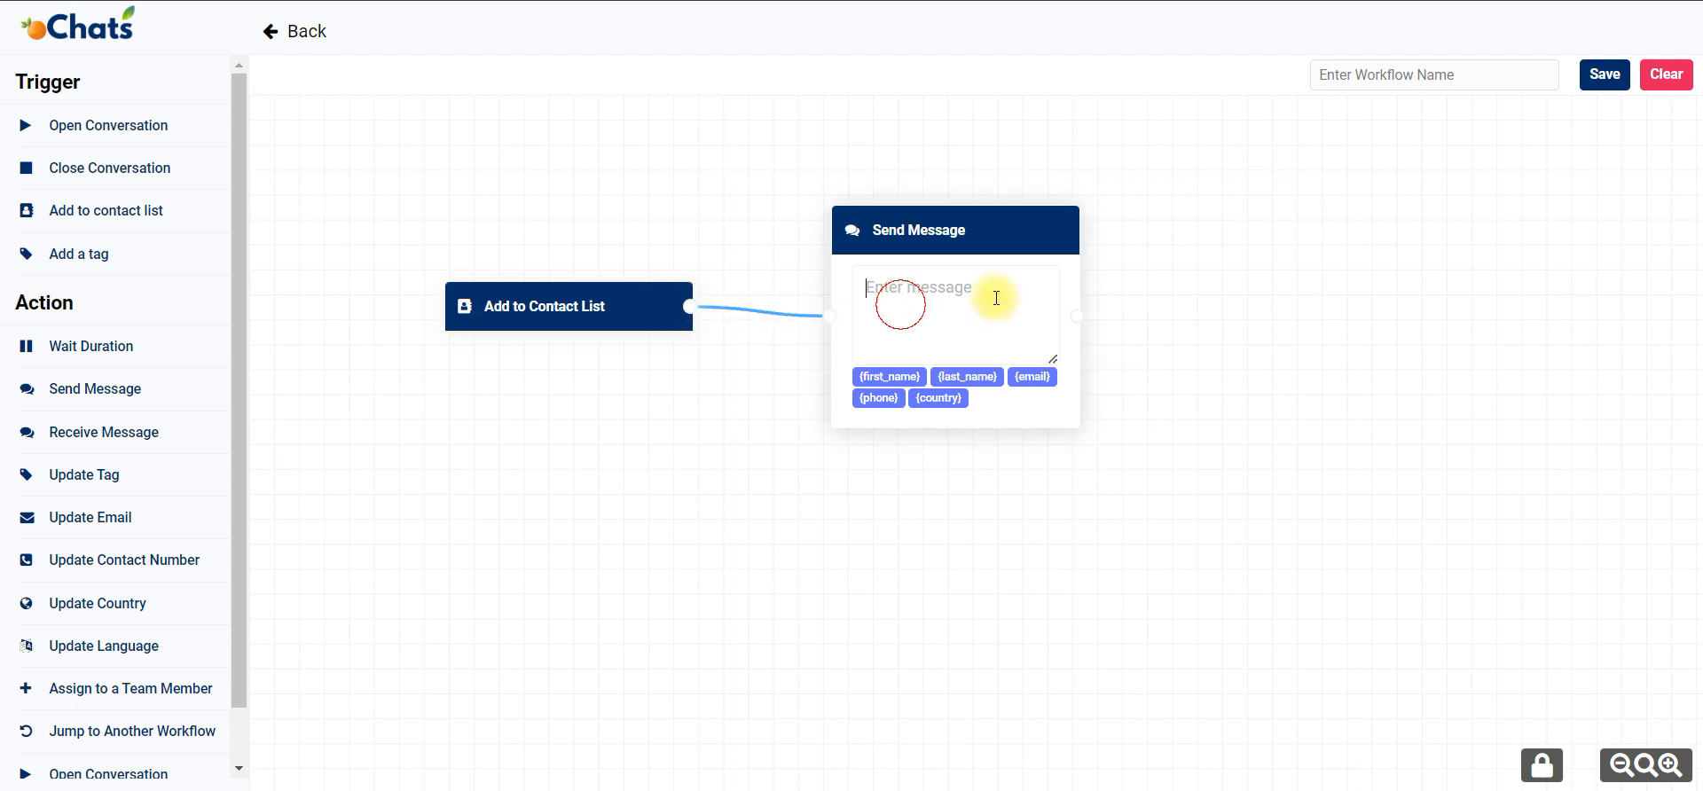
Write "Good day. I am xxx. Please select one of the following options:" in the Send Message block and start a new line.
type("Good day. I")
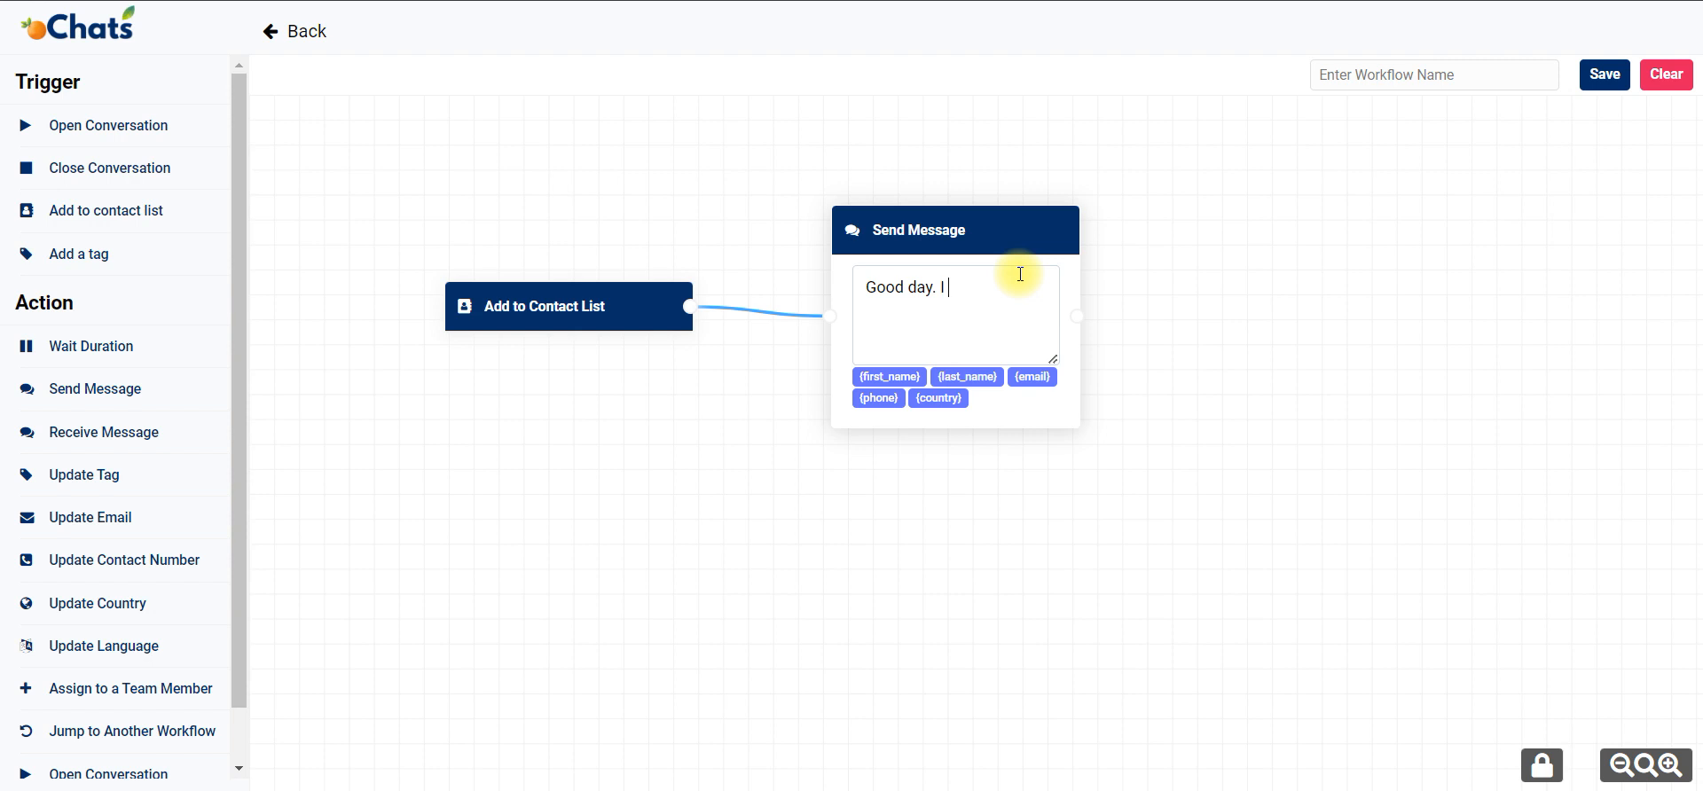
type(" am xxx. Please s")
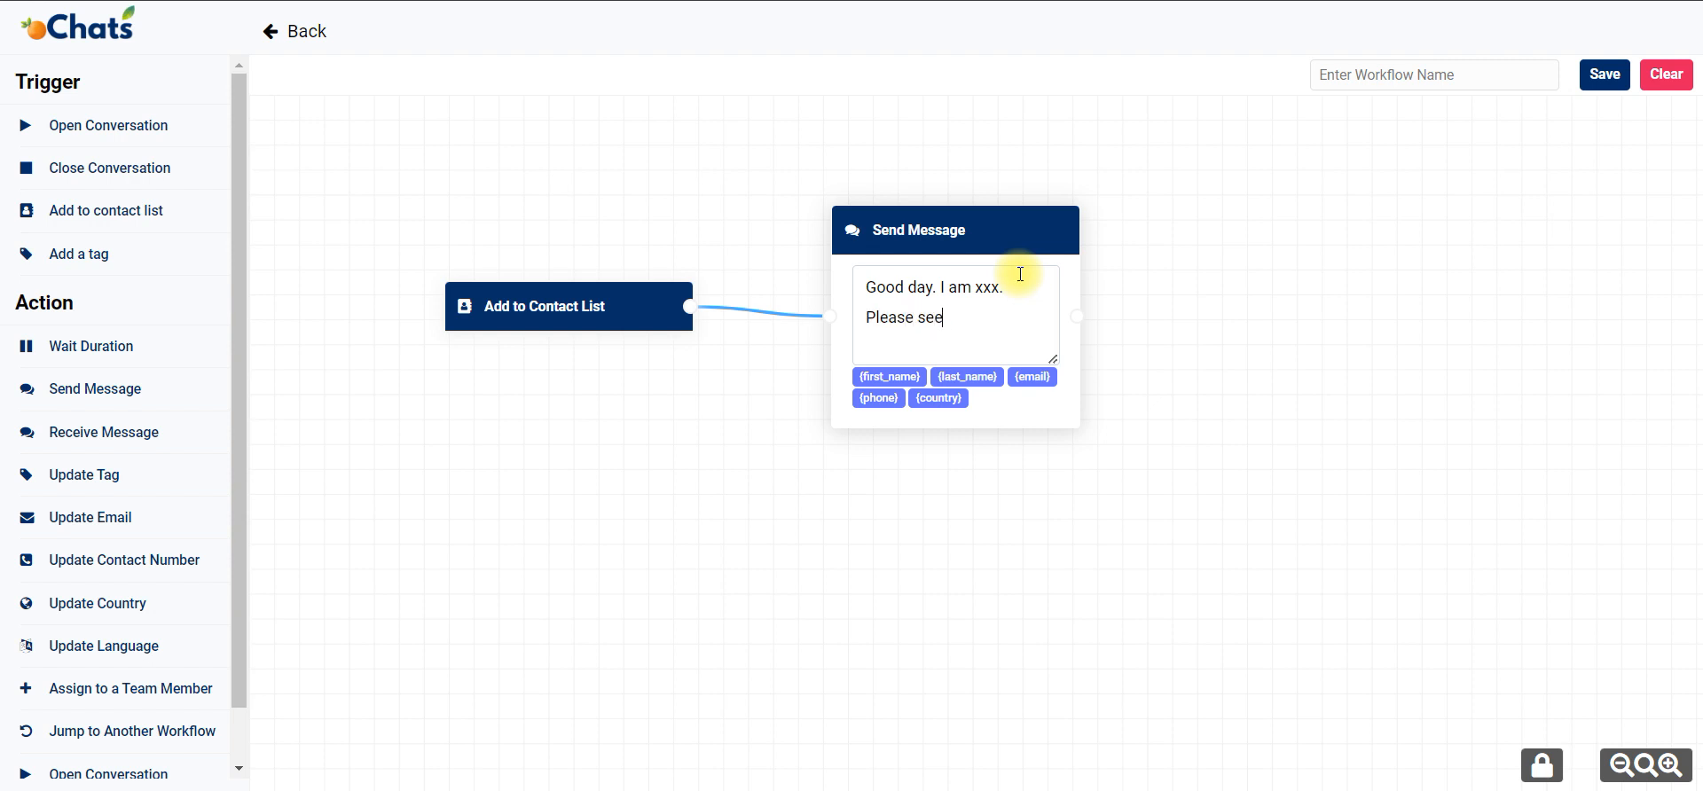
type("ele")
key("BackSpace")
type("lec")
key("BackSpace")
type("one of the follo")
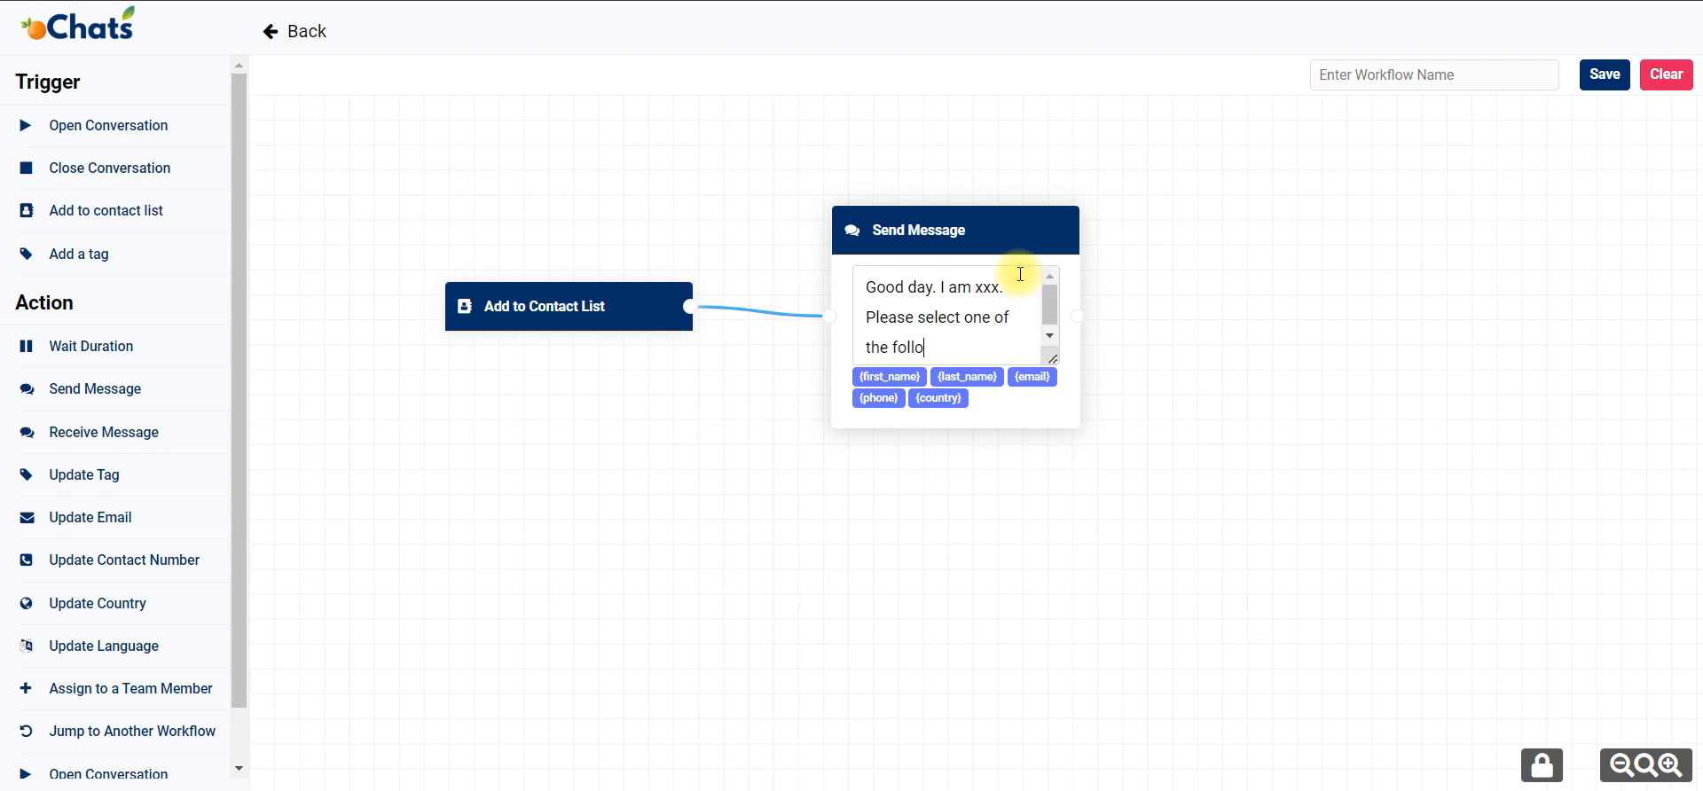
type("wing options:")
key("Return")
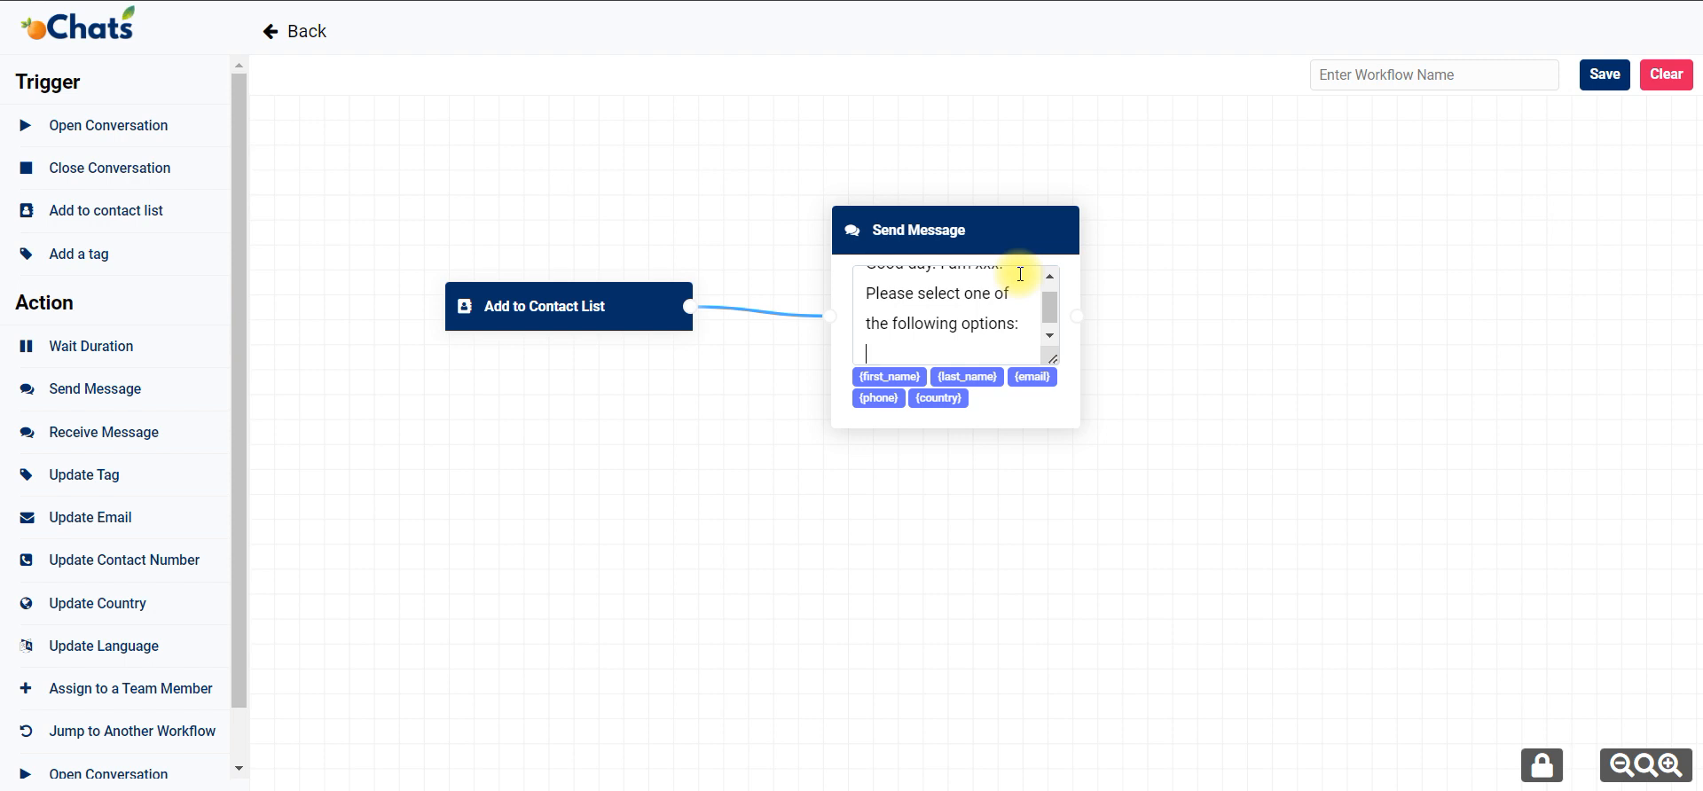
Enlarge the Send Message block's text box and shift the block slightly higher on the canvas.
left_click_drag(1053, 360, 1053, 565)
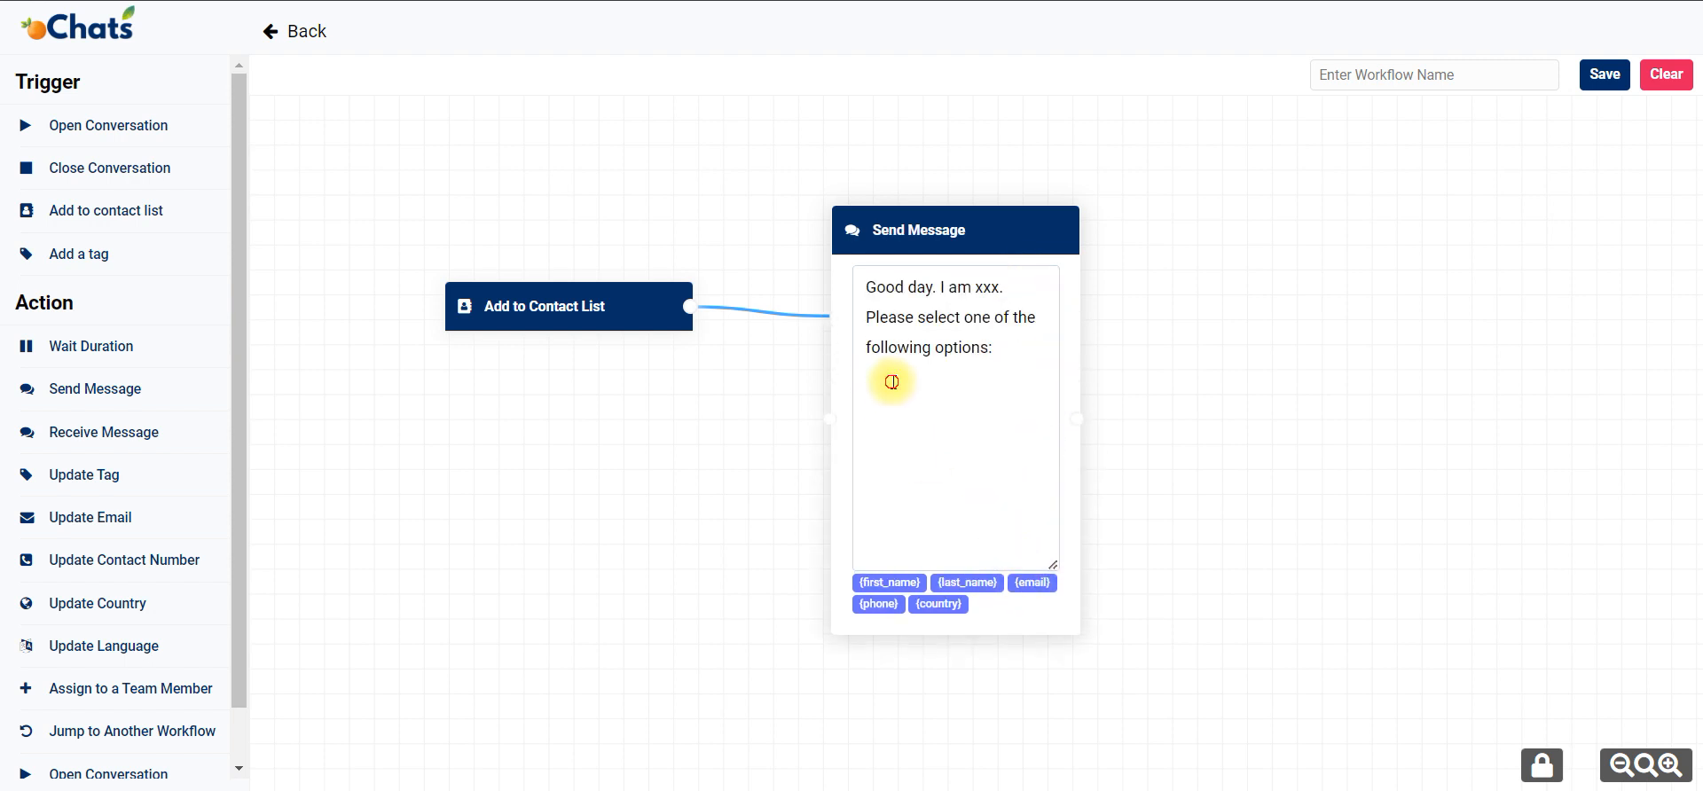
left_click_drag(931, 235, 929, 195)
left_click(927, 353)
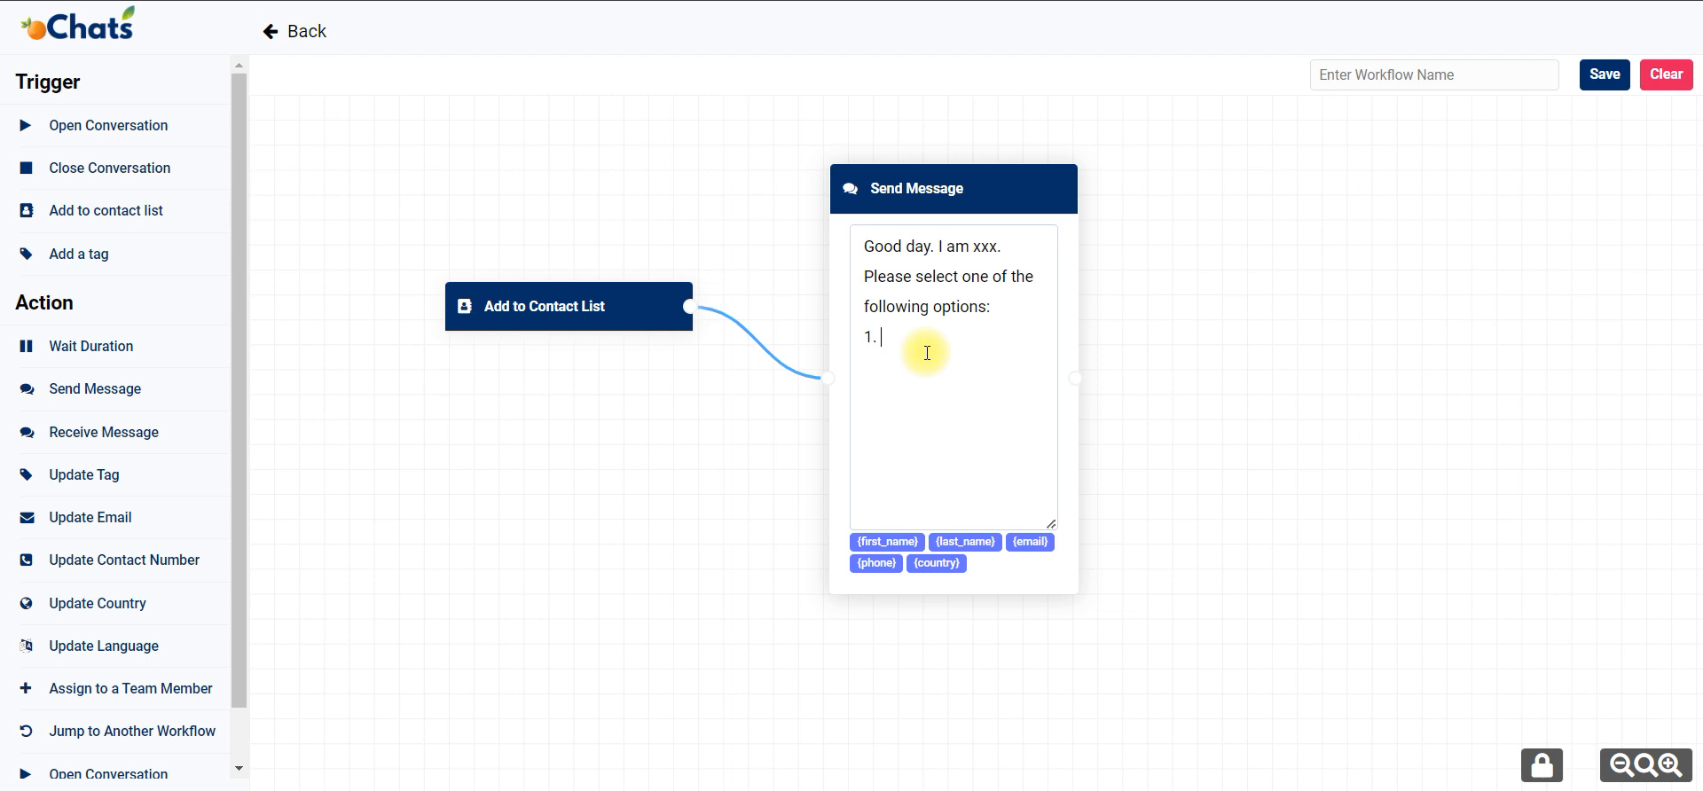
Add the lines "1. Product Information" and "2. Talk to live agent" to the message, and lower the Add to Contact List block beside it.
type("1. Prody")
type("ct Information")
type("Tal")
type("k to live agent")
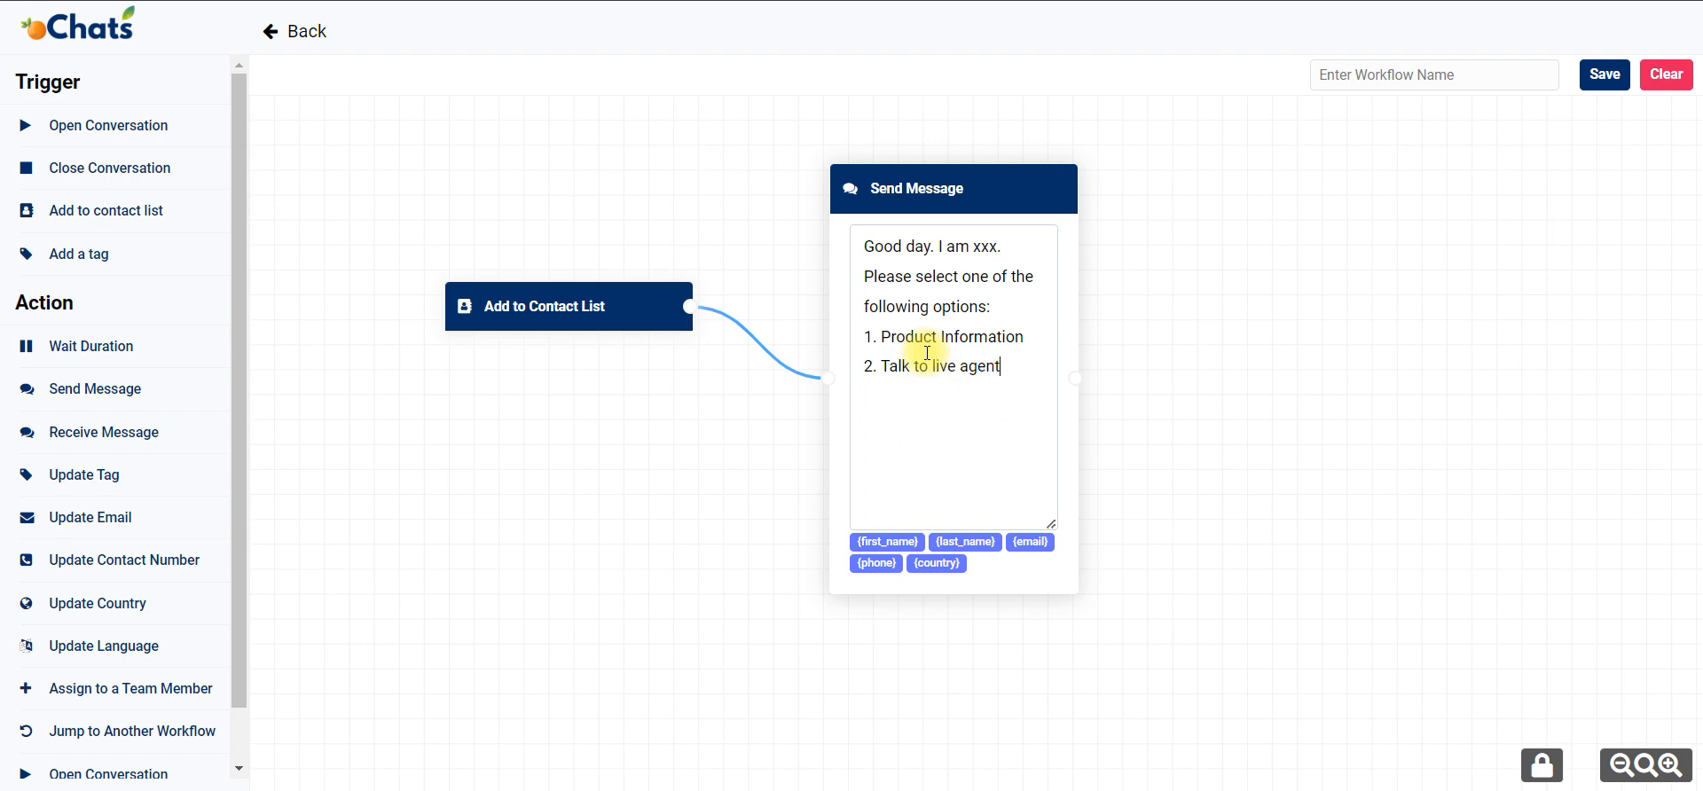
left_click_drag(609, 298, 577, 371)
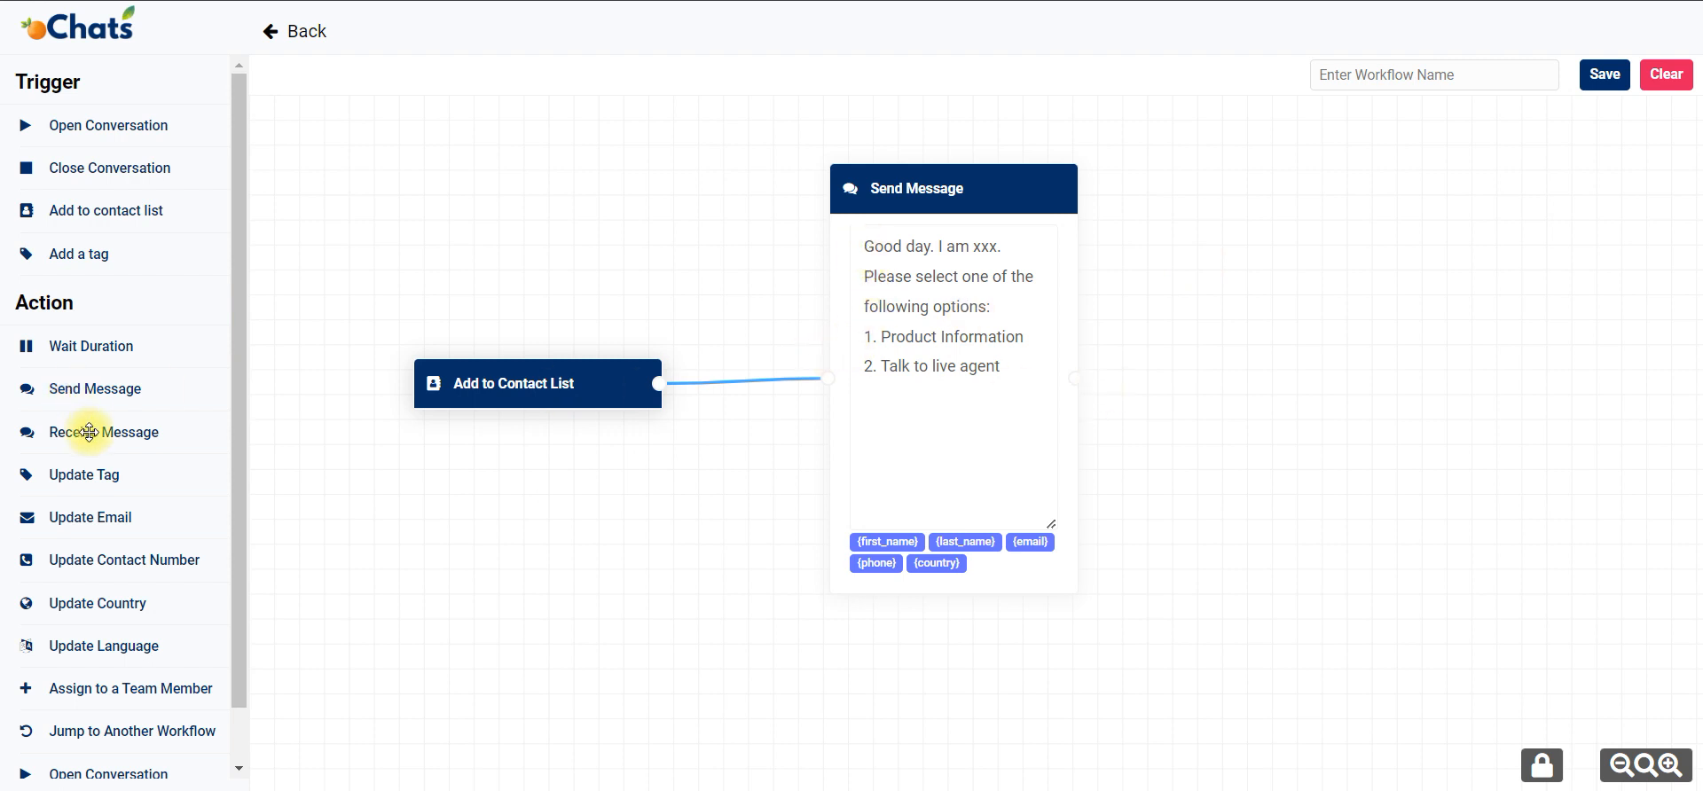
Add two Receive Message blocks for the replies 1 and 2, and connect the Send Message block to both.
left_click_drag(91, 432, 1224, 191)
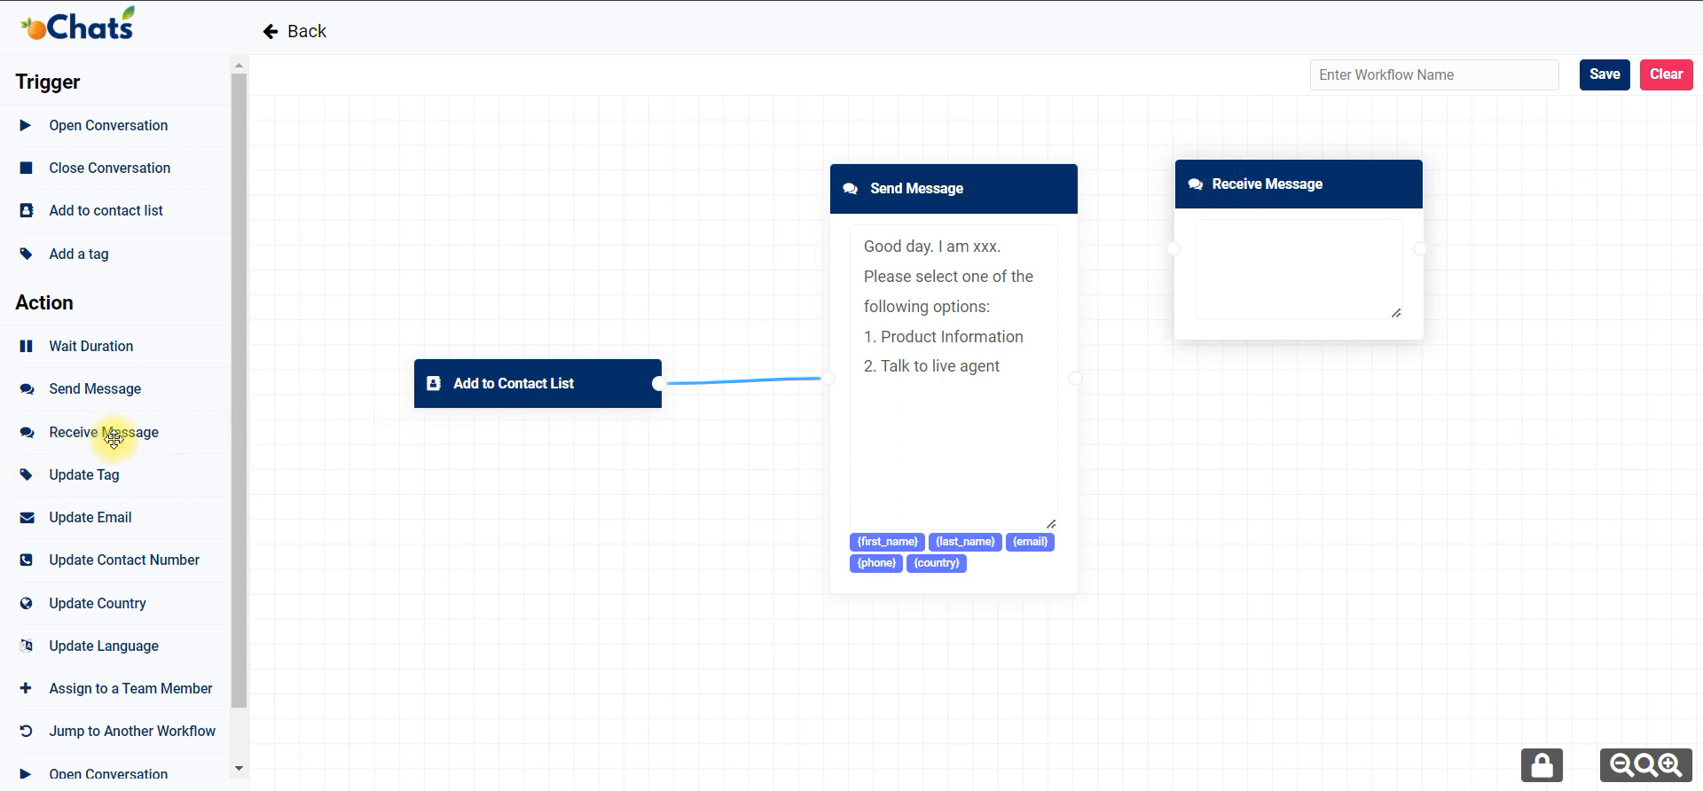
left_click(1255, 263)
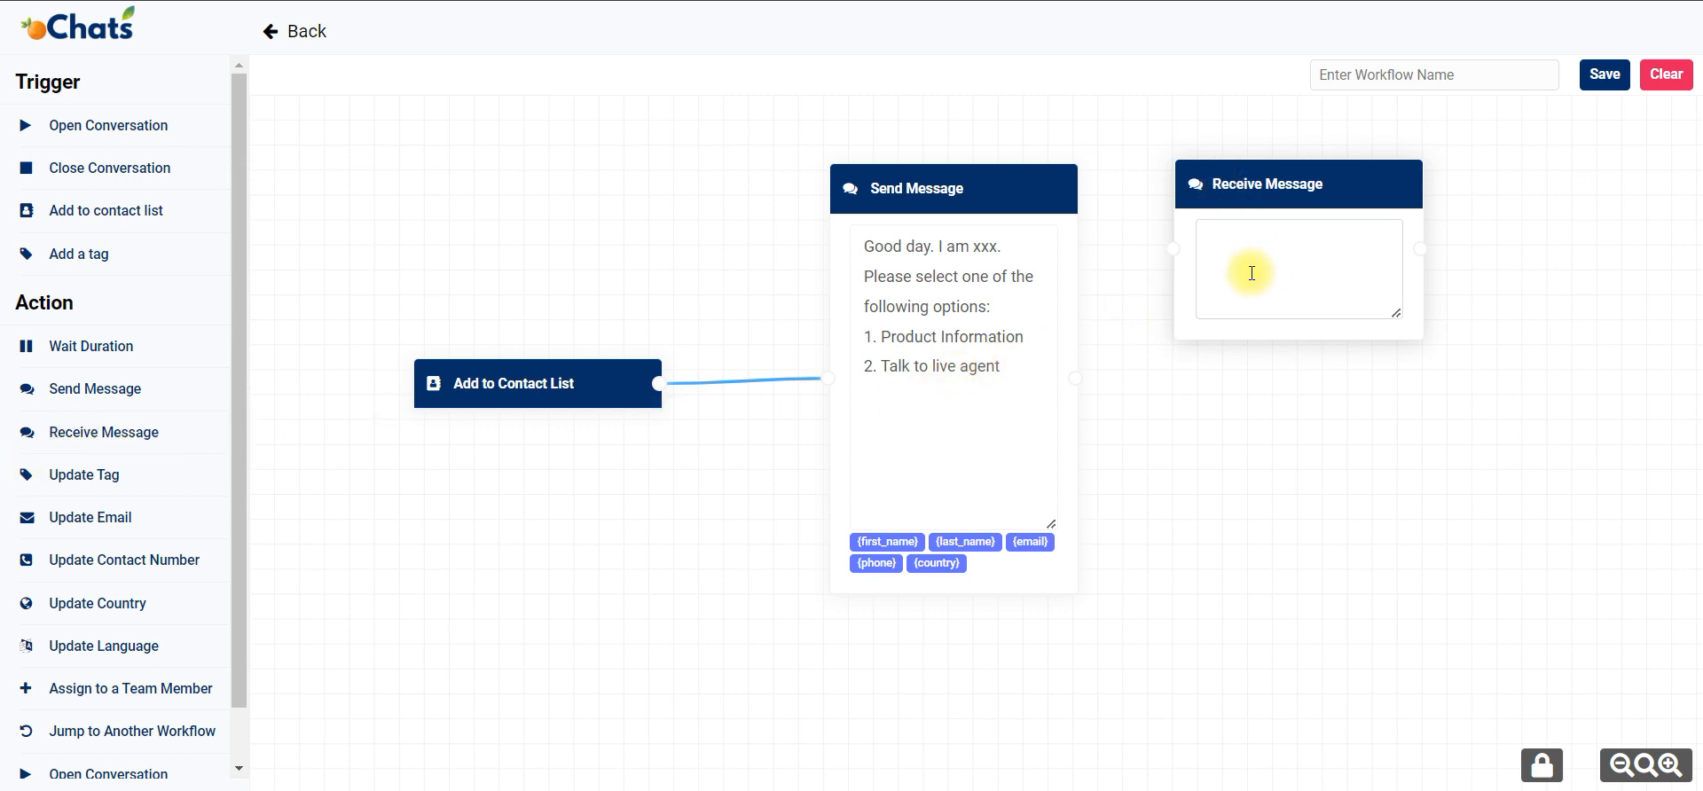
type("1")
left_click_drag(91, 432, 1311, 521)
left_click(1273, 498)
type("2")
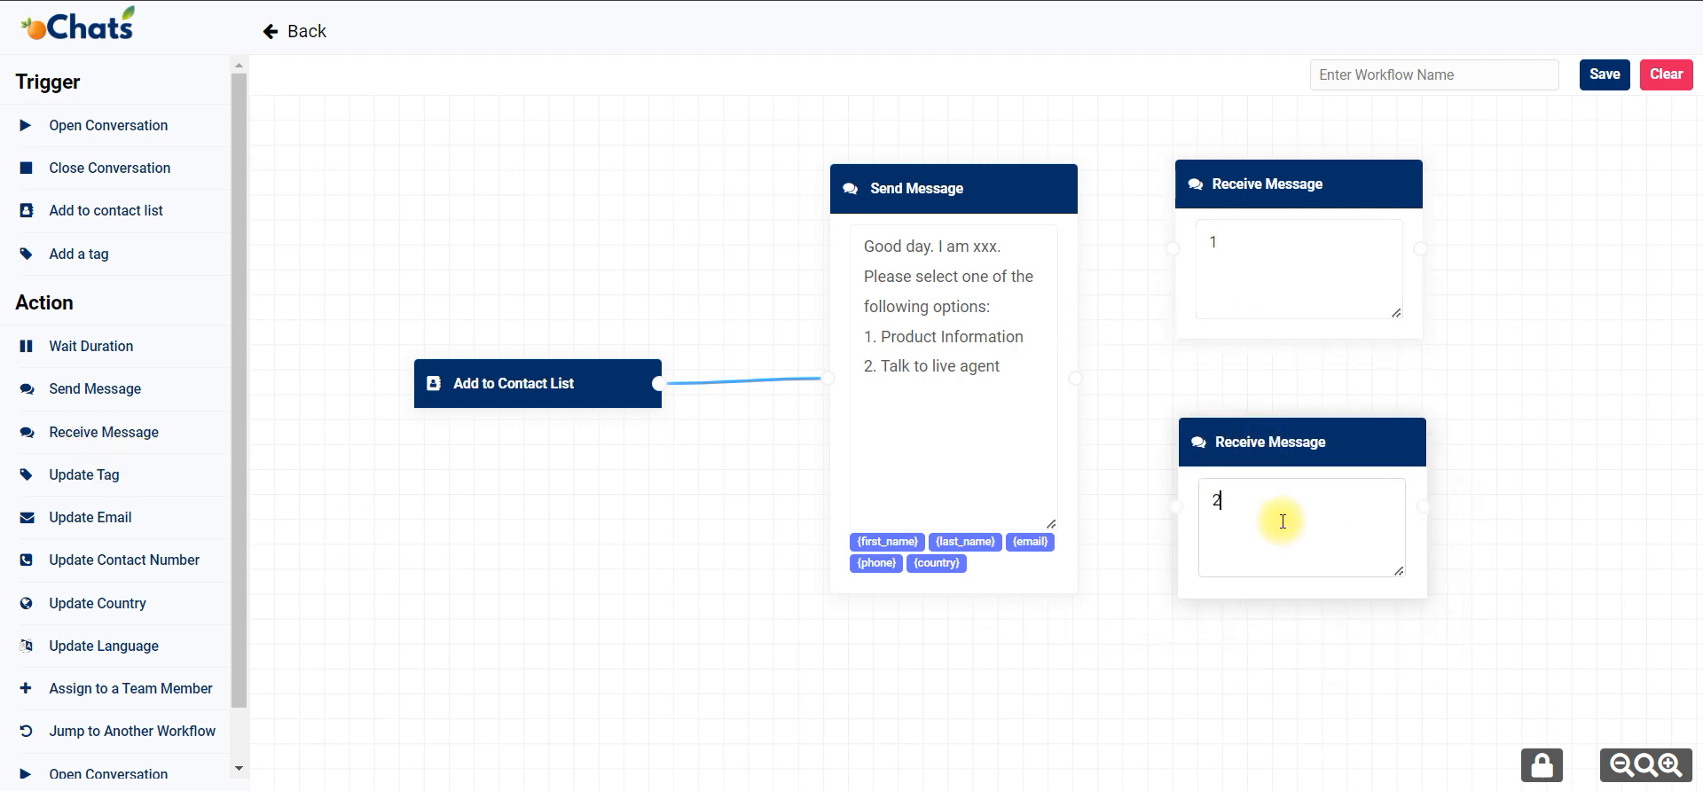
left_click_drag(1076, 377, 1175, 506)
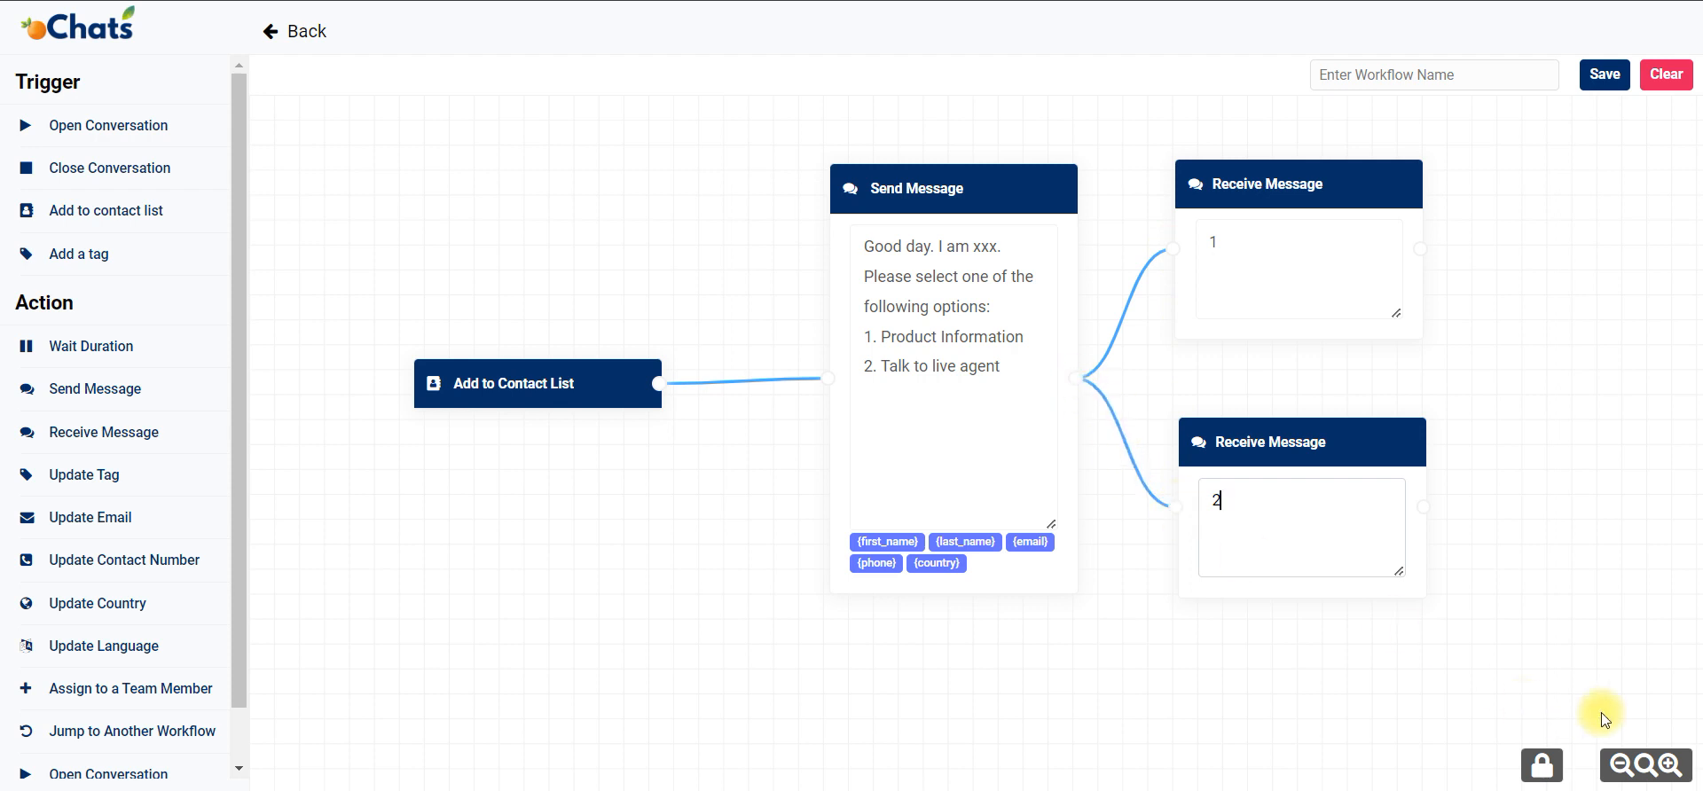
Add a Send Message block reading "Here is the product info" and connect it after the Receive Message block for reply 1.
left_click(1621, 766)
left_click(1621, 765)
left_click_drag(1549, 626, 1306, 642)
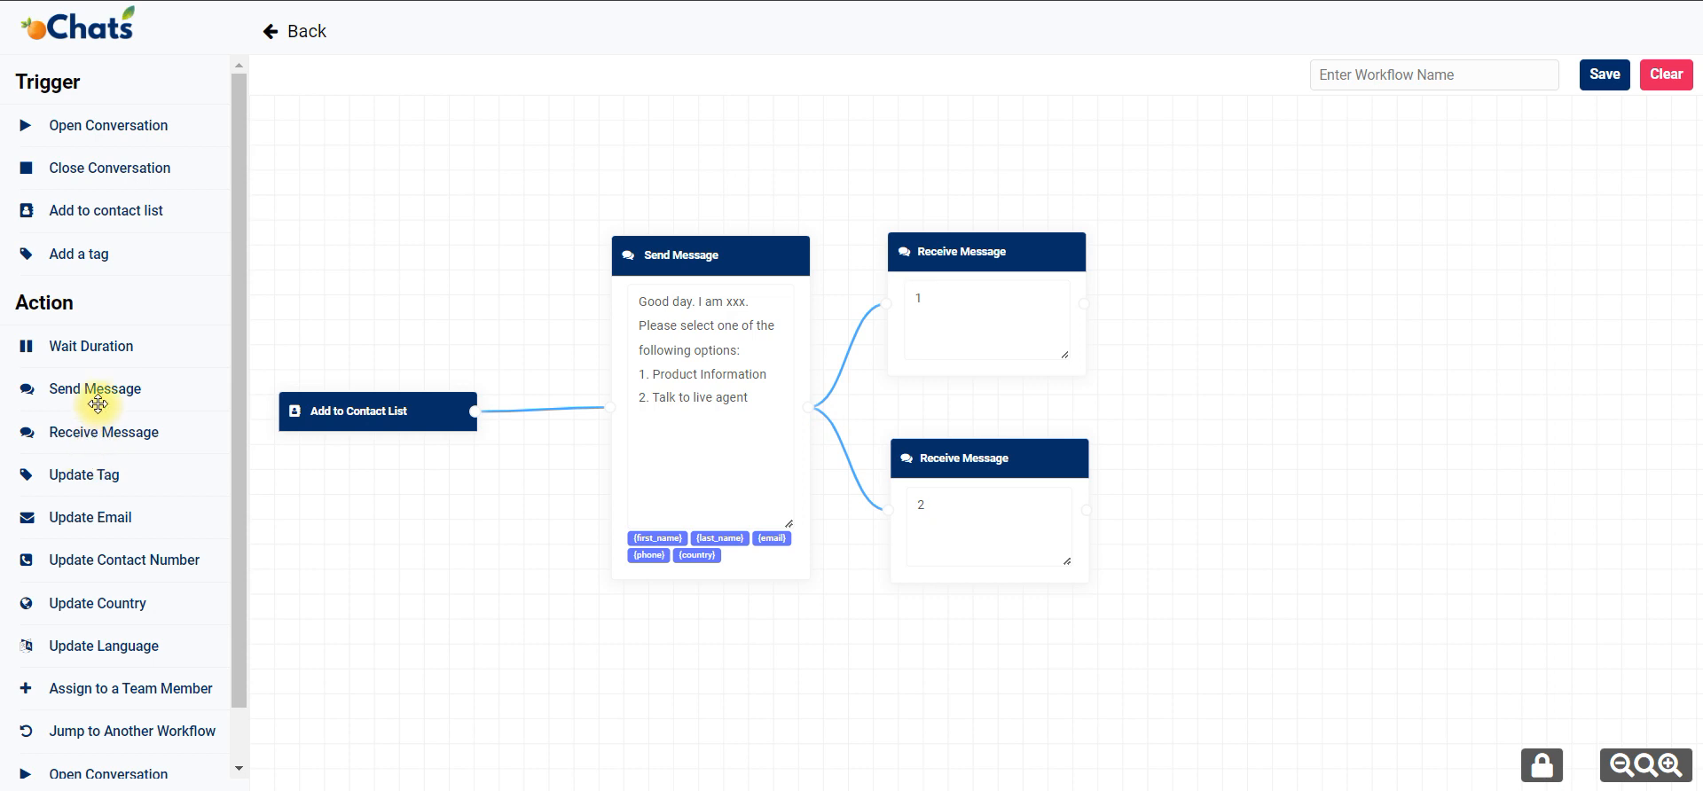
mouse_move(98, 404)
left_mouse_down()
mouse_move(1229, 390)
mouse_move(1328, 300)
mouse_move(1232, 220)
mouse_move(1251, 217)
left_mouse_up()
left_click_drag(1084, 303, 1202, 295)
left_click(1331, 273)
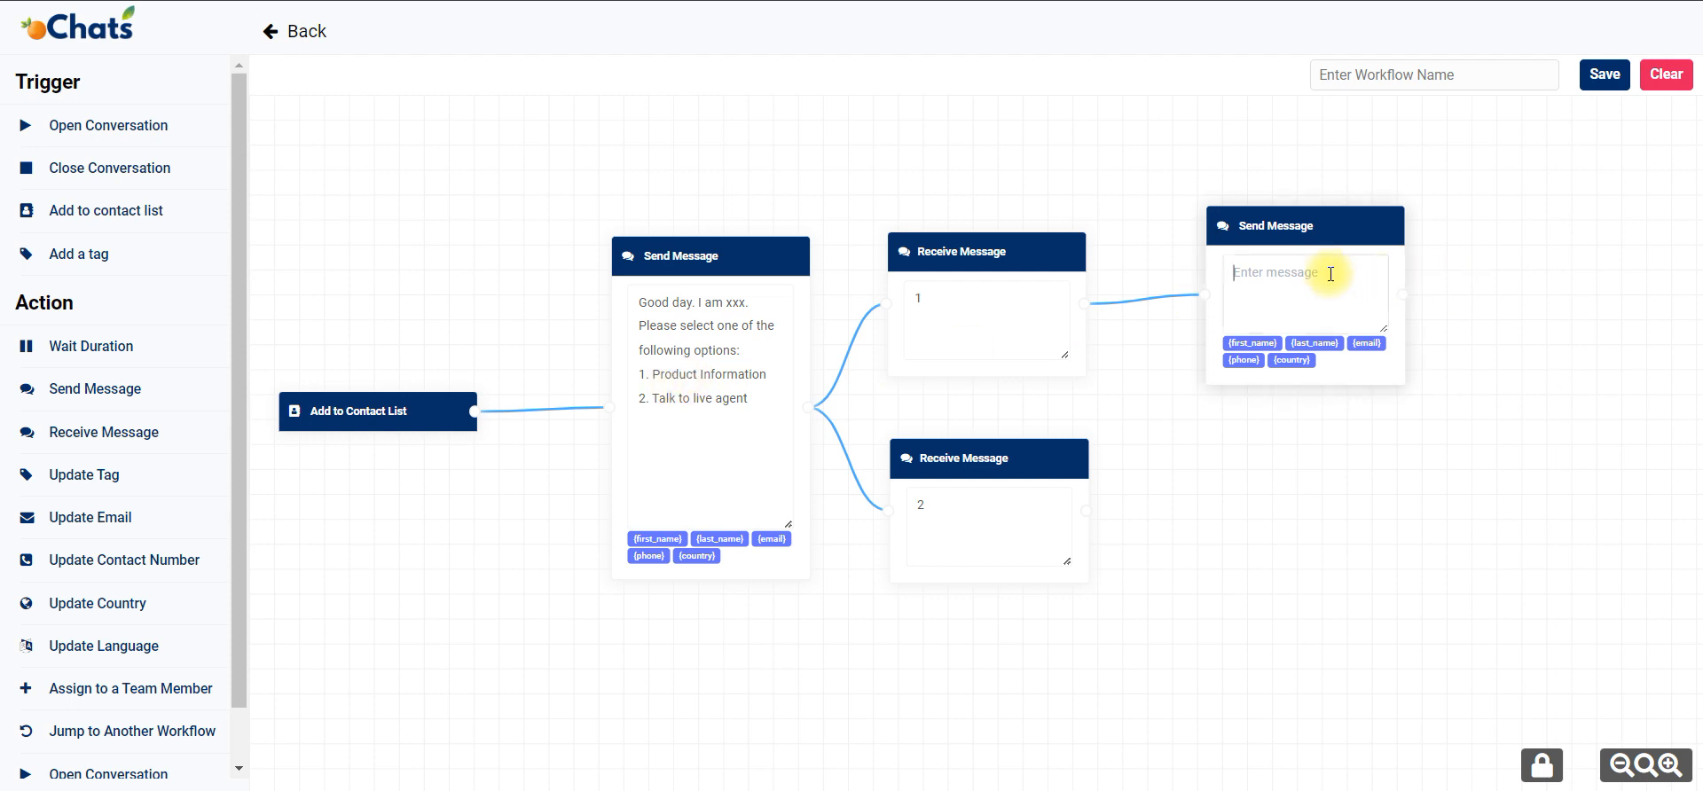
type("Here is the product info")
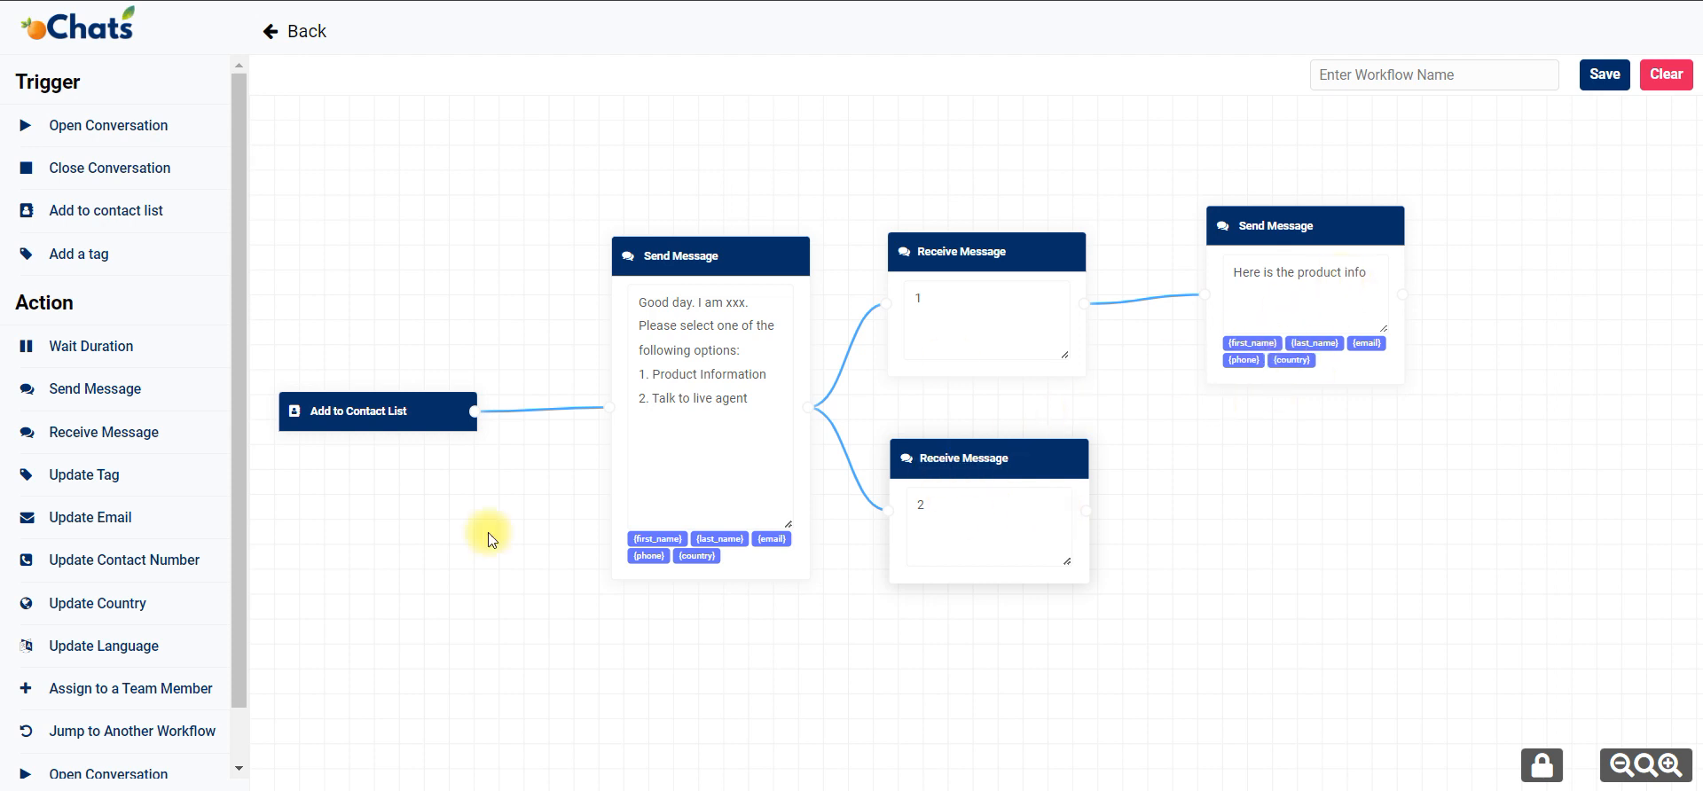
Append a comma and the {first_name} and {last_name} variables to the product info message.
left_click(1375, 270)
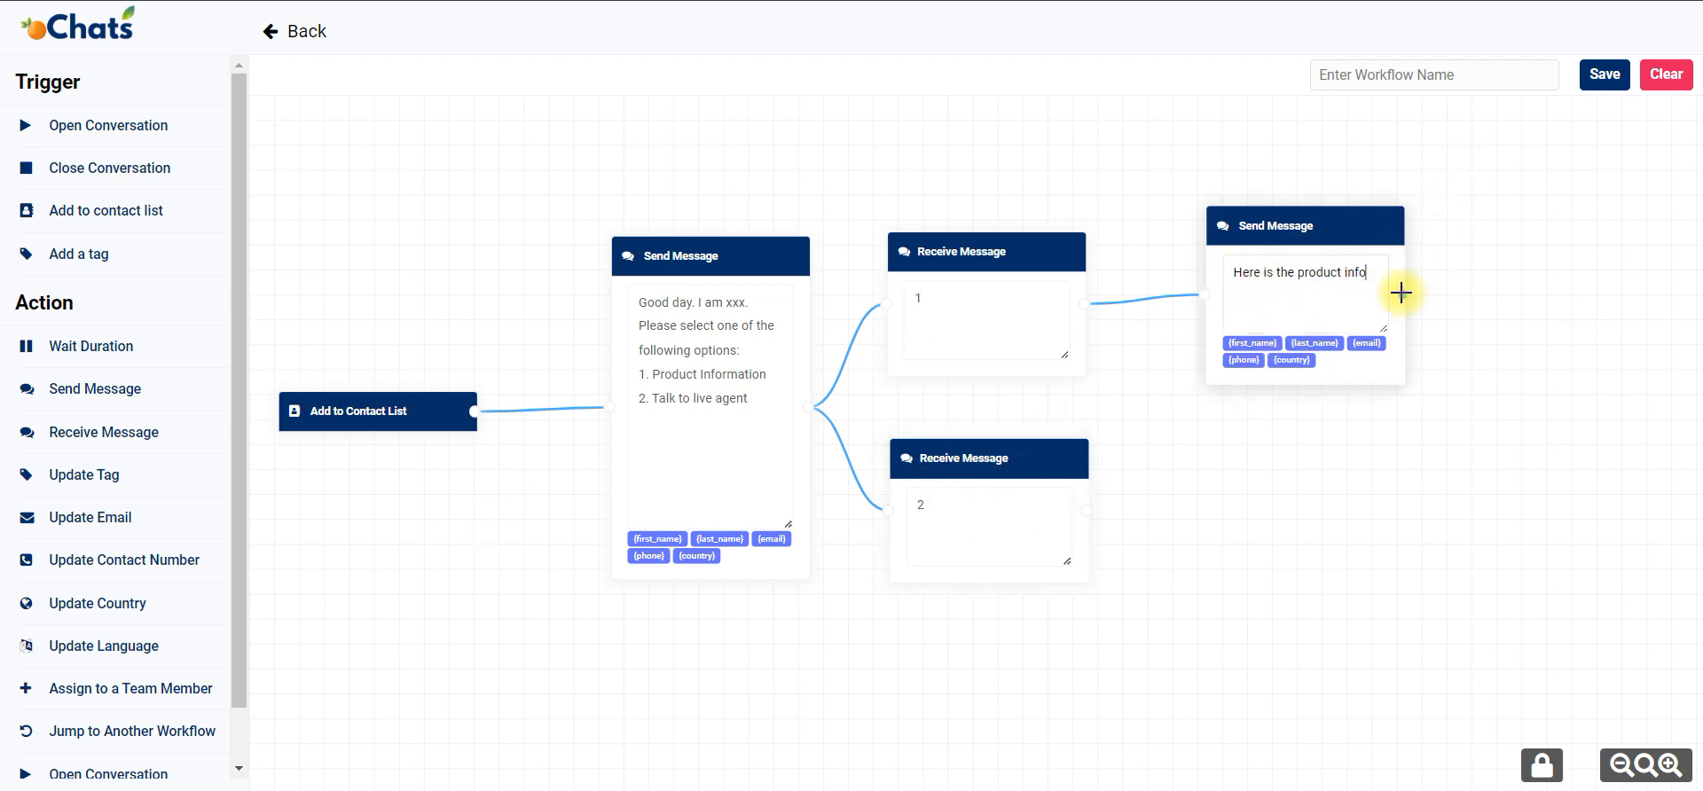
left_click(1252, 343)
left_click(1304, 348)
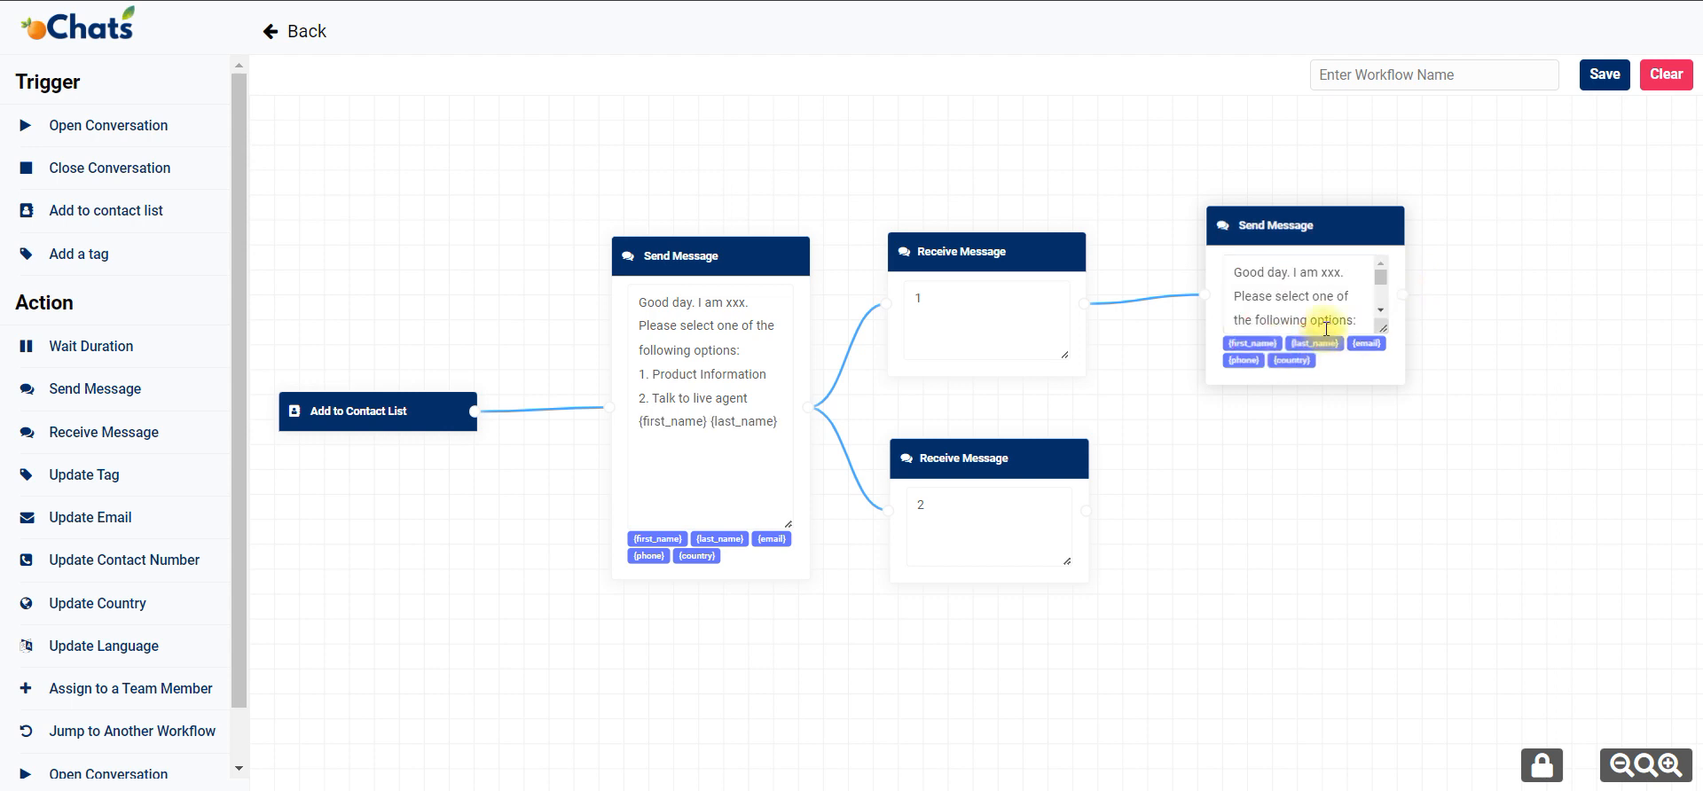
Replace the copied greeting in the second Send Message block with "Here is the product info," before the name variables, resizing its text box.
scroll(1333, 294, "down", 2)
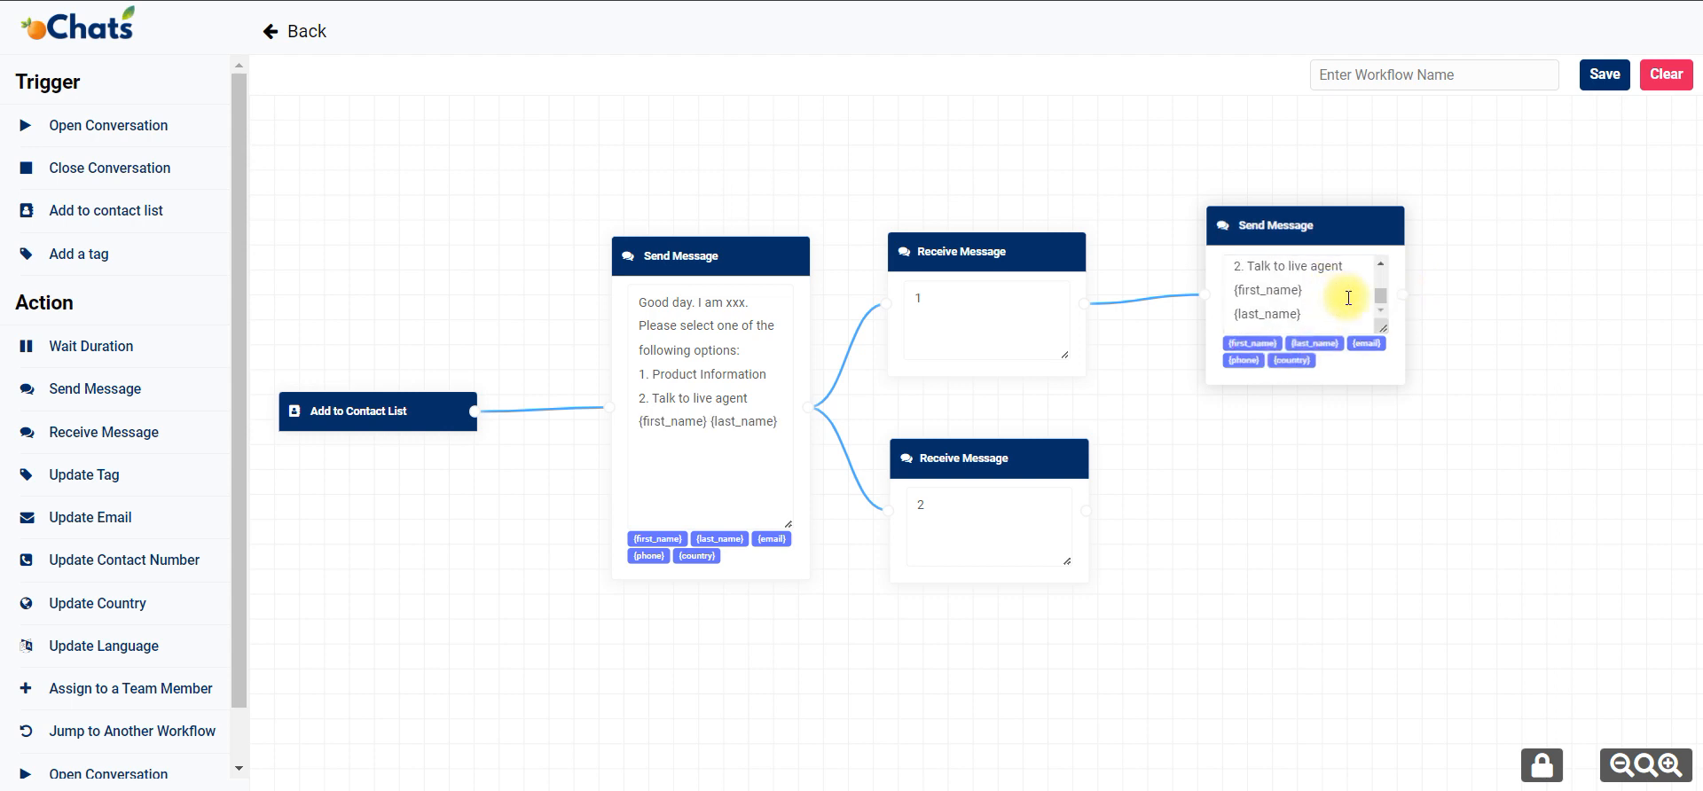
scroll(1368, 310, "up", 3)
scroll(1366, 309, "down", 3)
left_click_drag(1382, 328, 1413, 539)
left_click_drag(1347, 368, 1178, 248)
type("Here is the ")
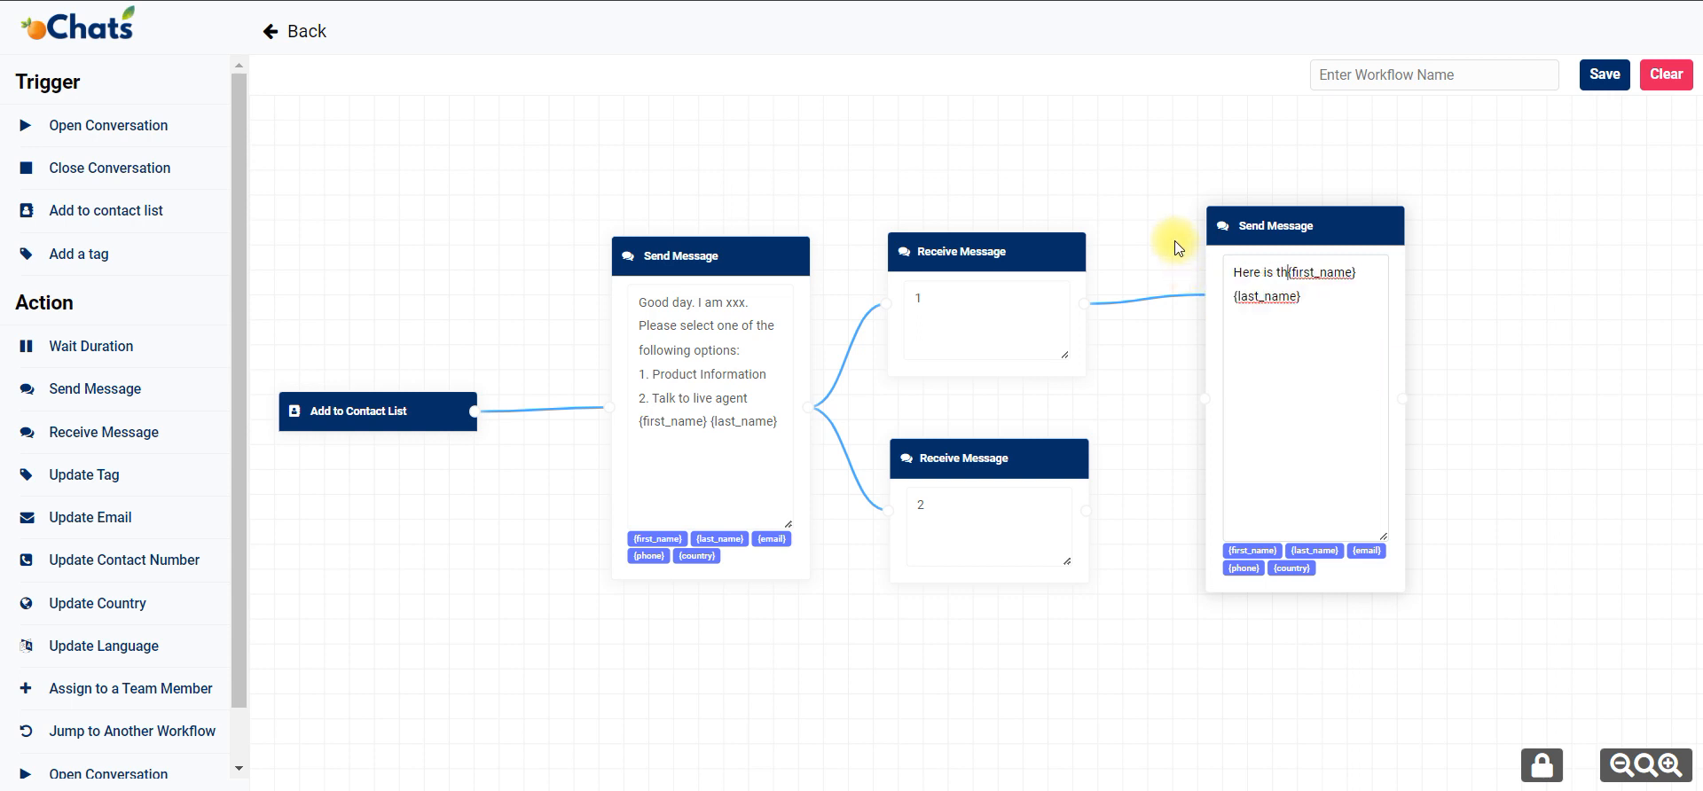
type("product in")
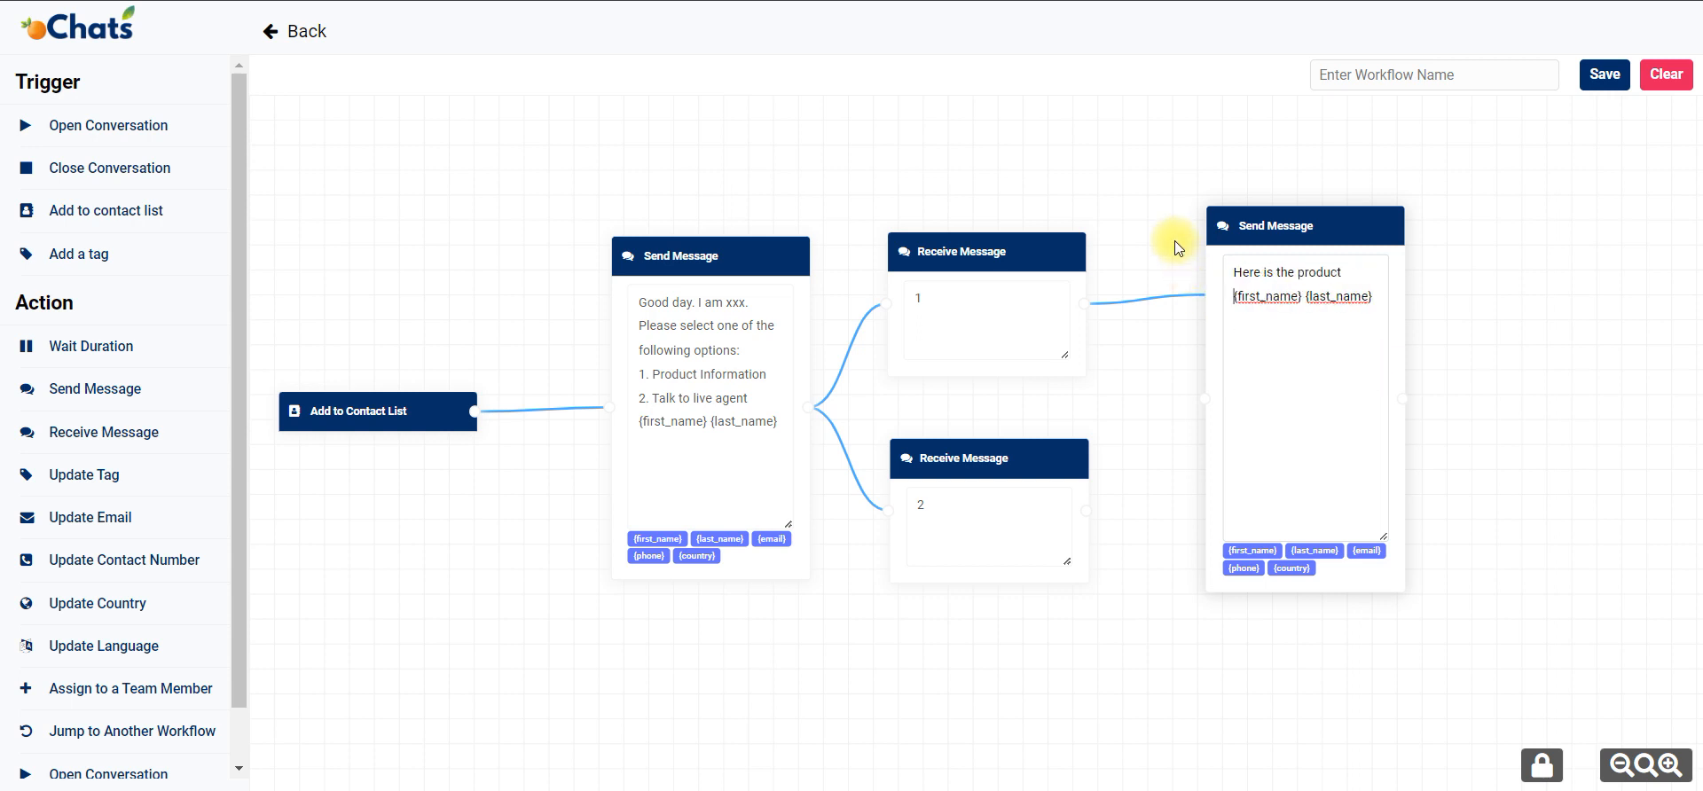
type("fo,")
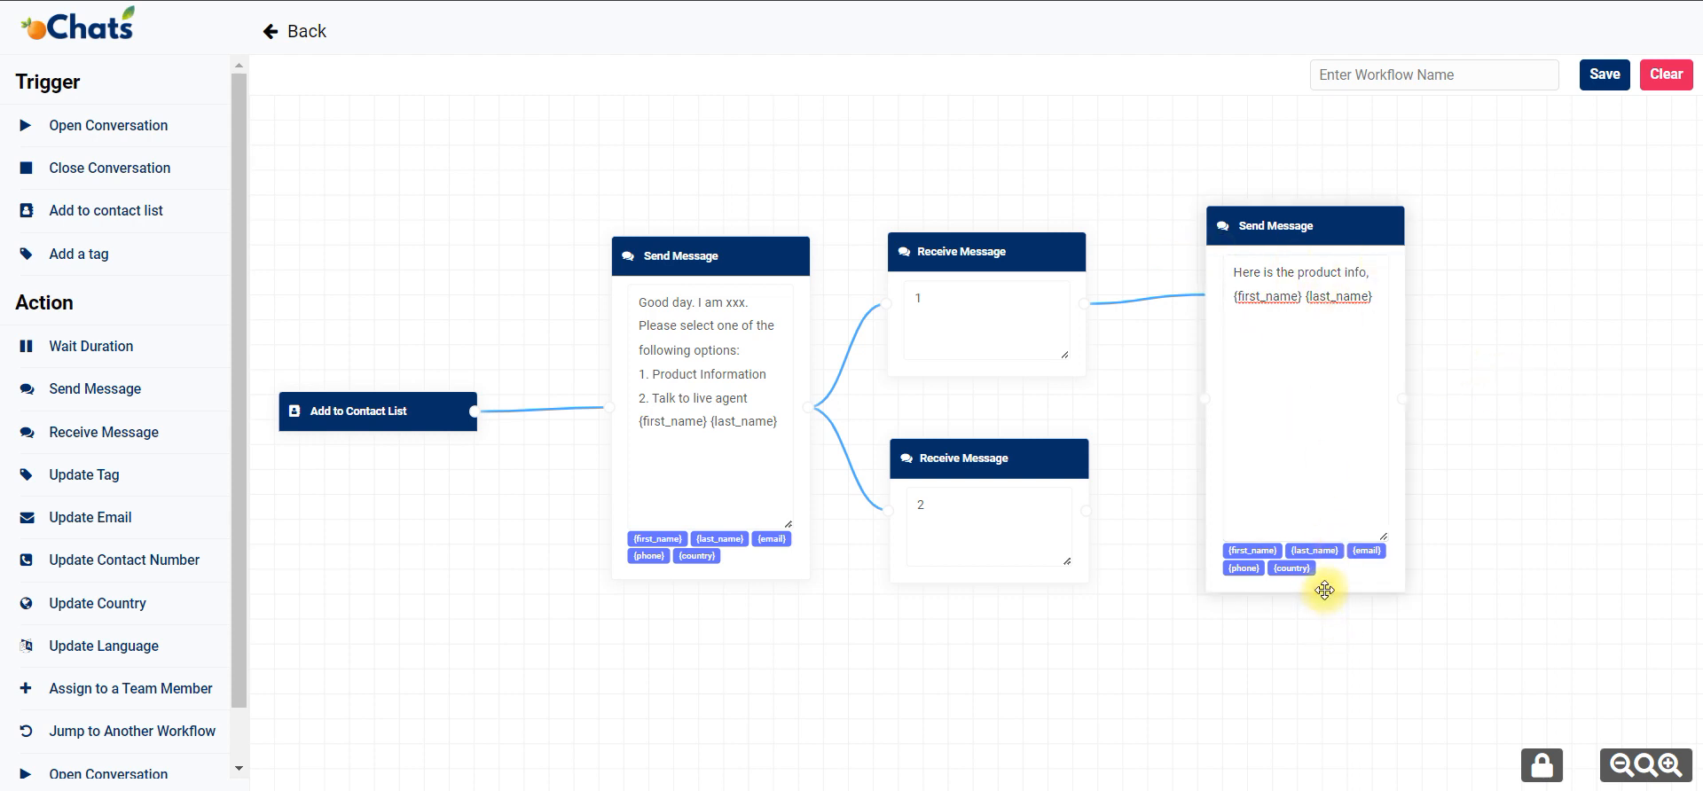
left_click_drag(1386, 539, 1382, 330)
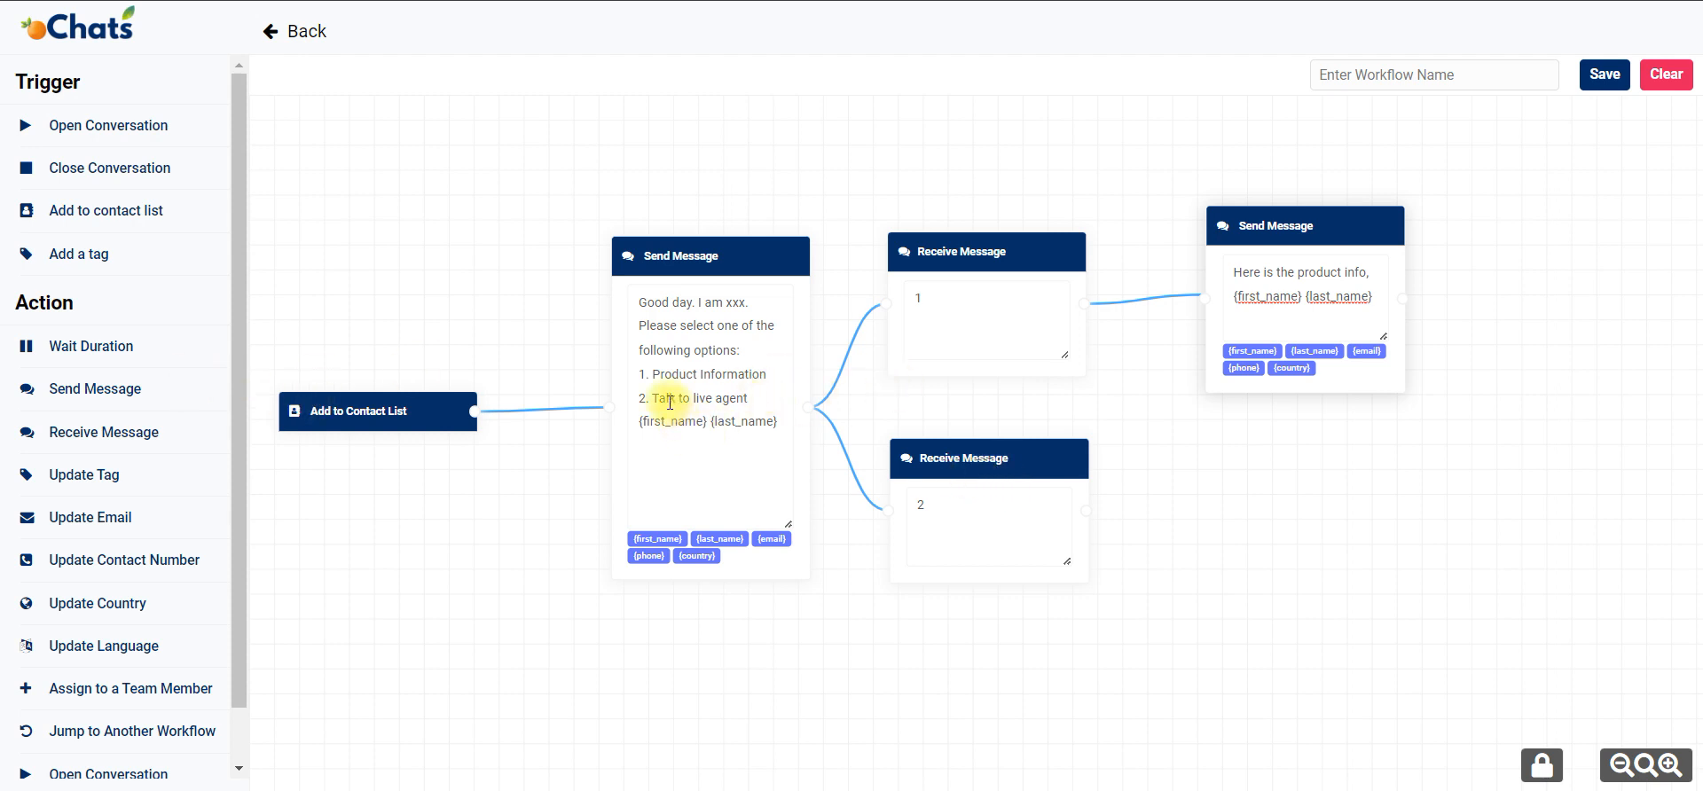
Delete the {first_name} {last_name} variables from the end of the greeting message.
left_click(749, 421)
left_click_drag(777, 421, 635, 429)
key("BackSpace")
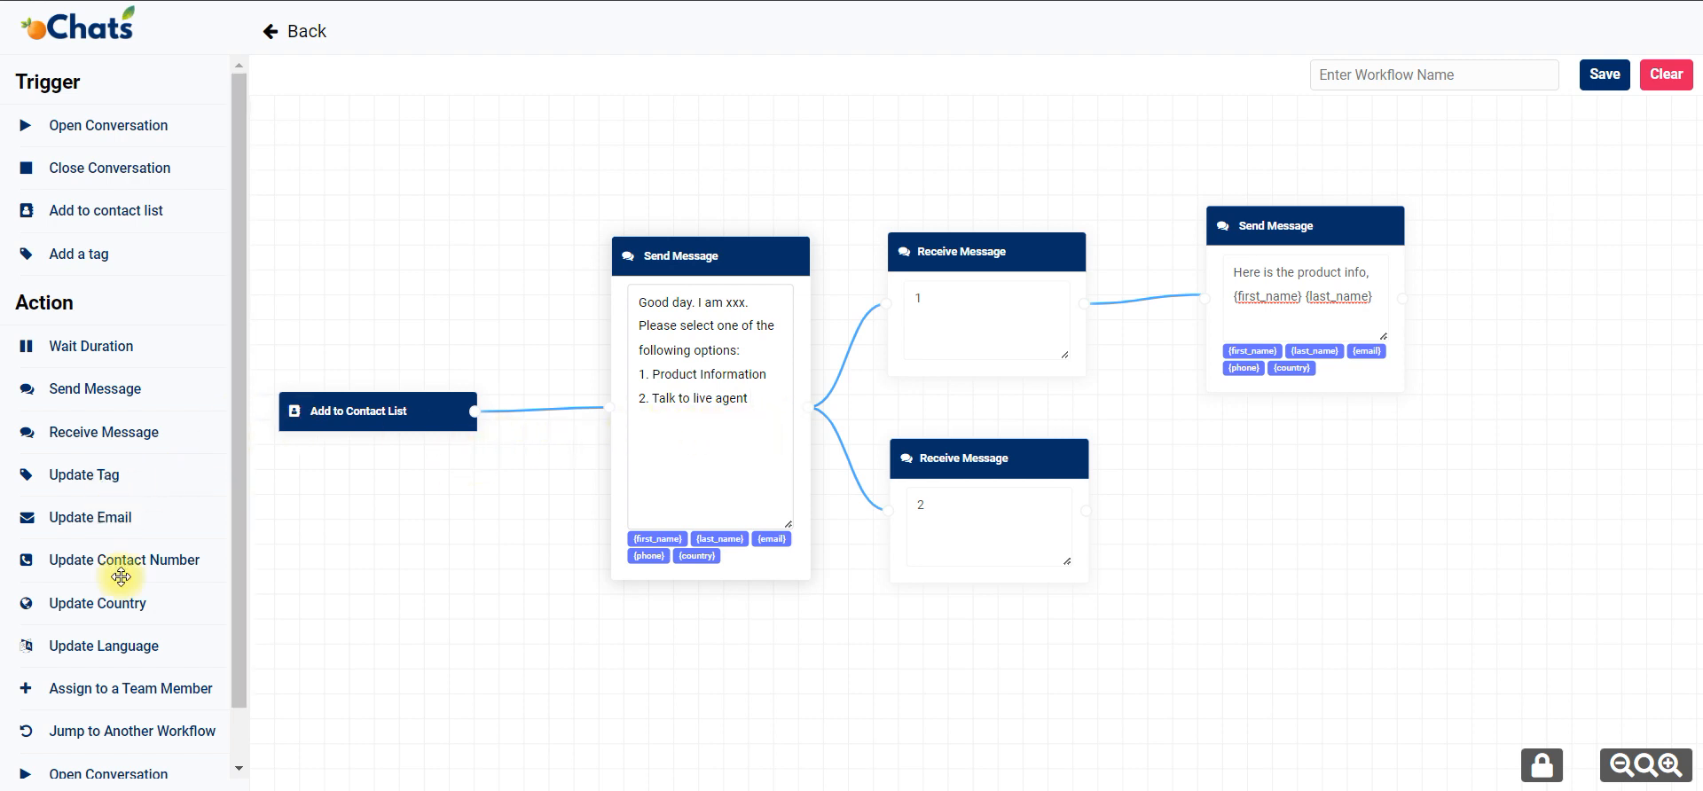
Add an Assign to Team Member block connected after reply 2, and choose the second listed team member in it.
scroll(111, 621, "down", 1)
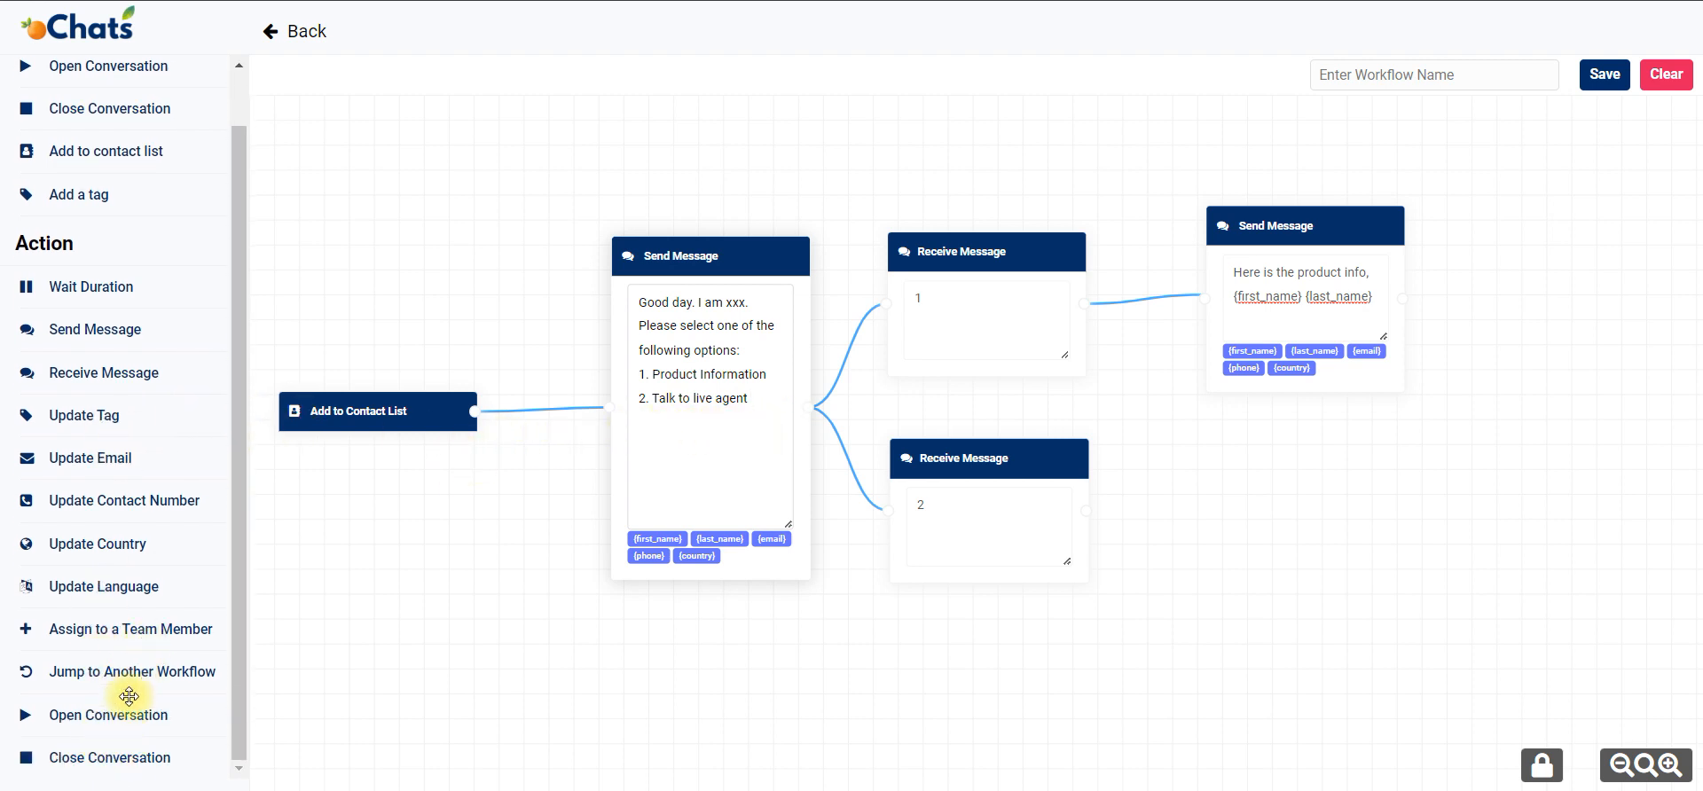
left_click_drag(140, 635, 1277, 457)
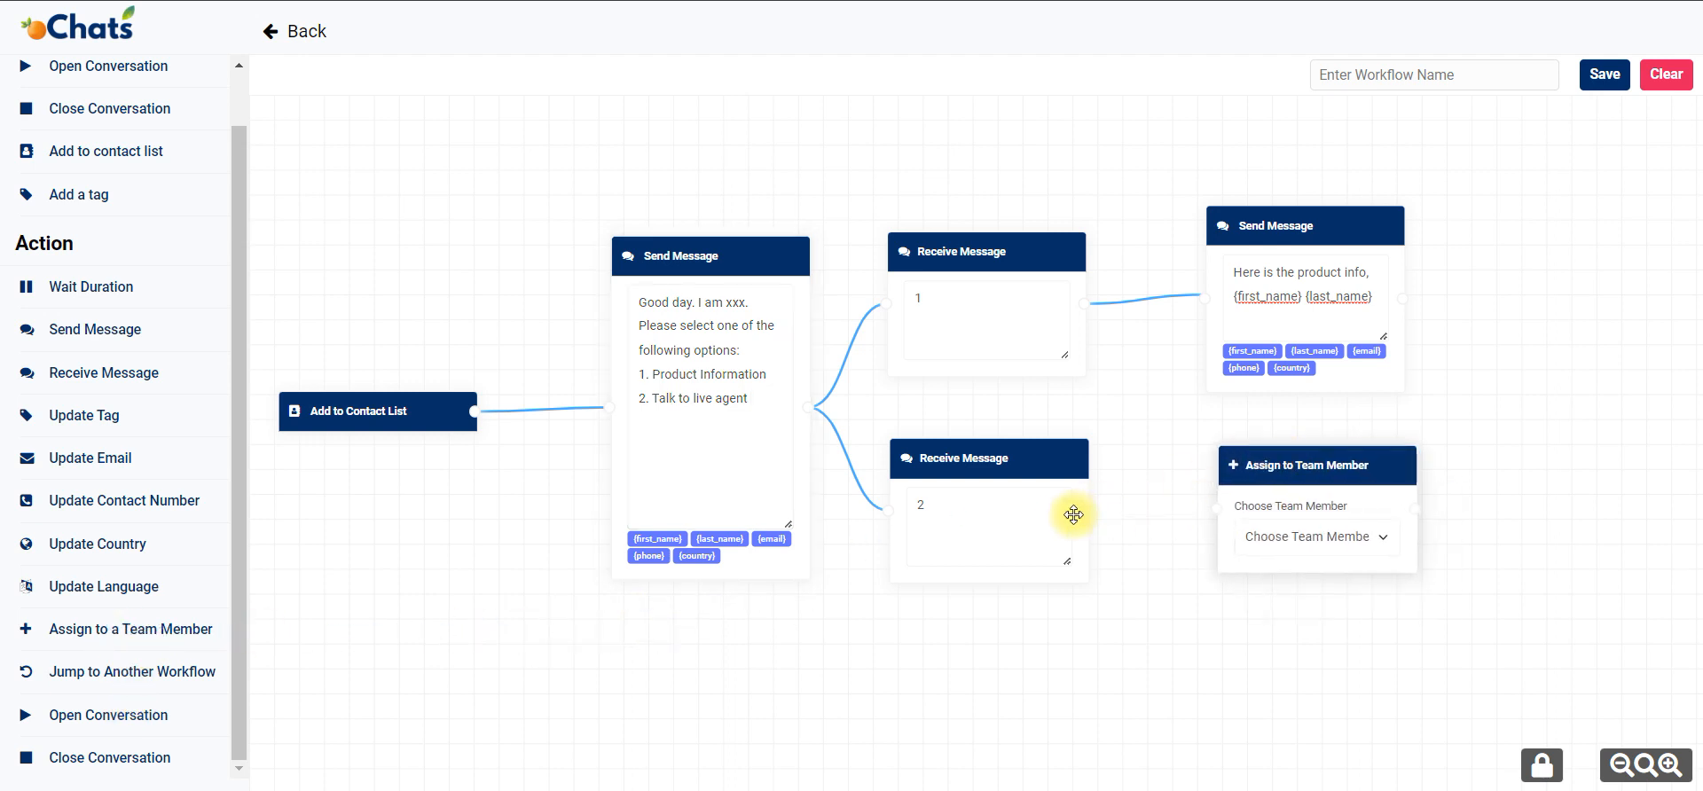
left_click_drag(1082, 511, 1216, 509)
left_click(1311, 537)
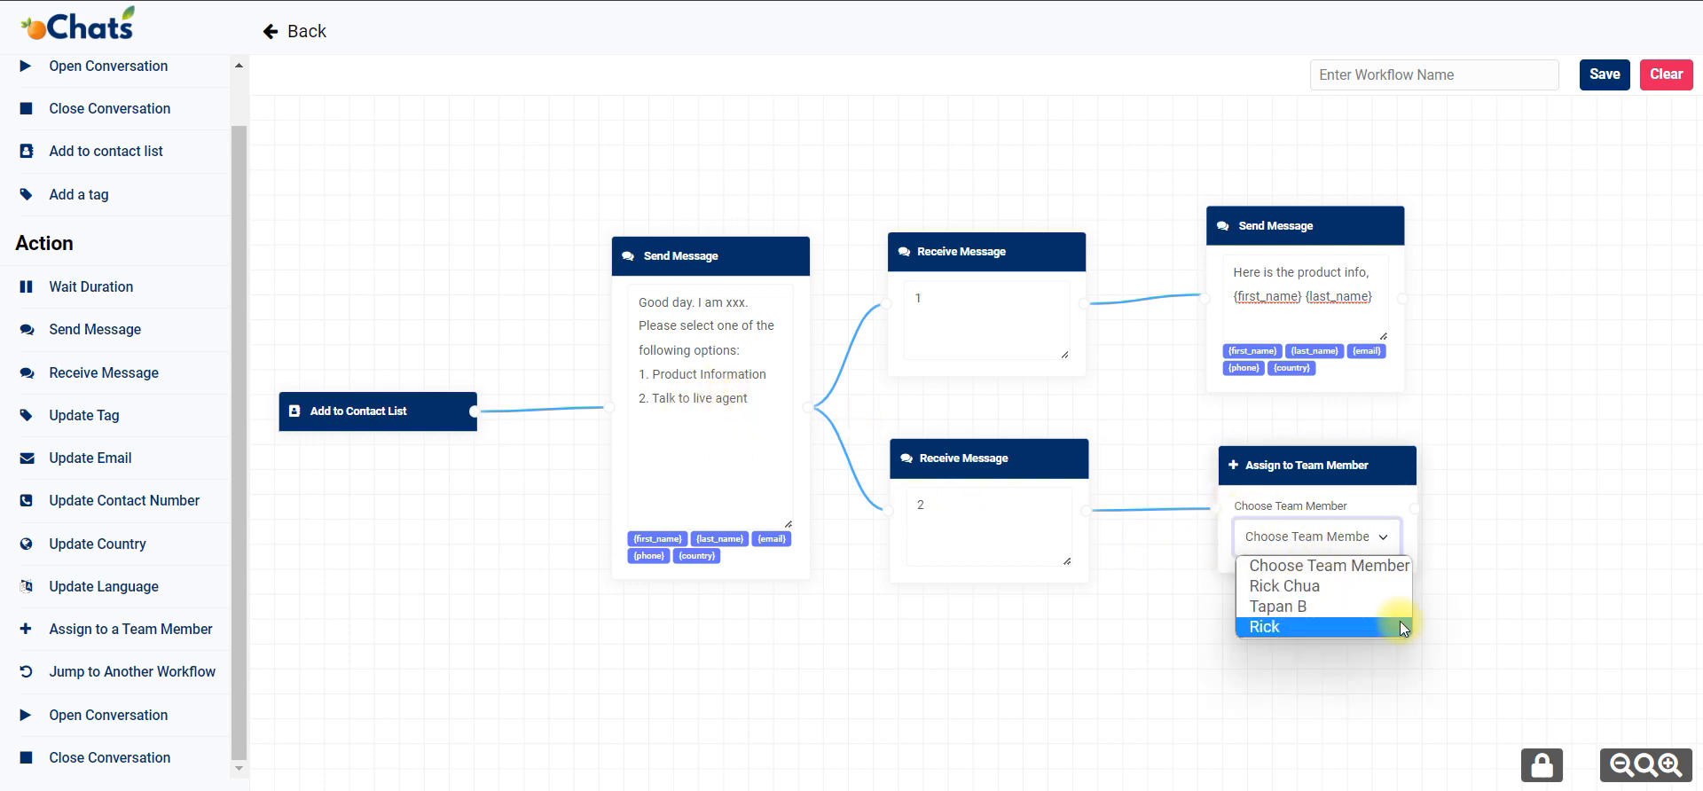
left_click(1364, 610)
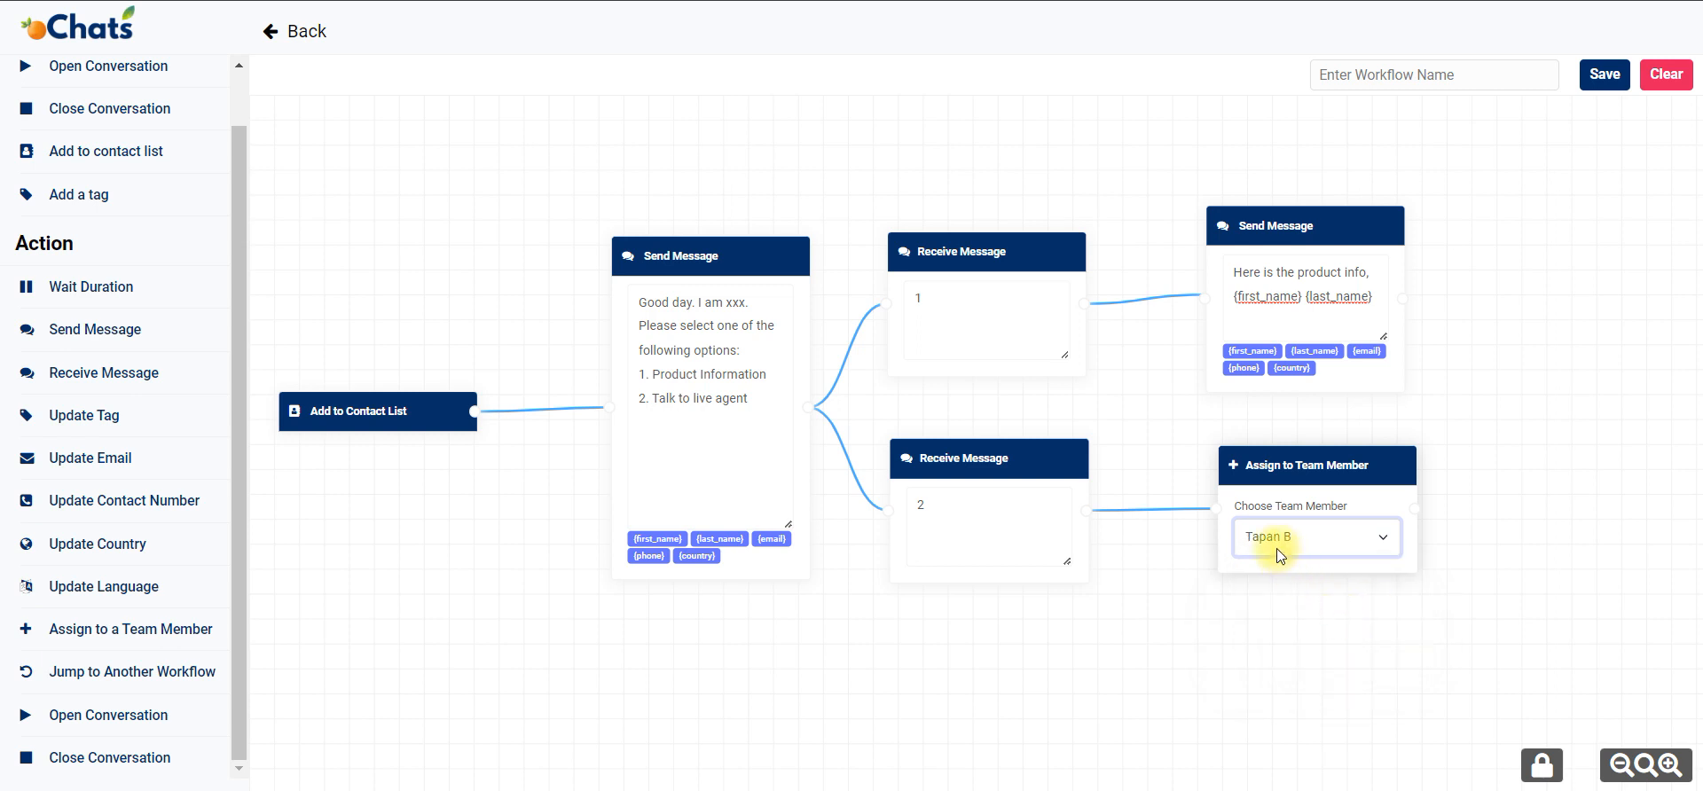
left_click_drag(1276, 465, 1261, 468)
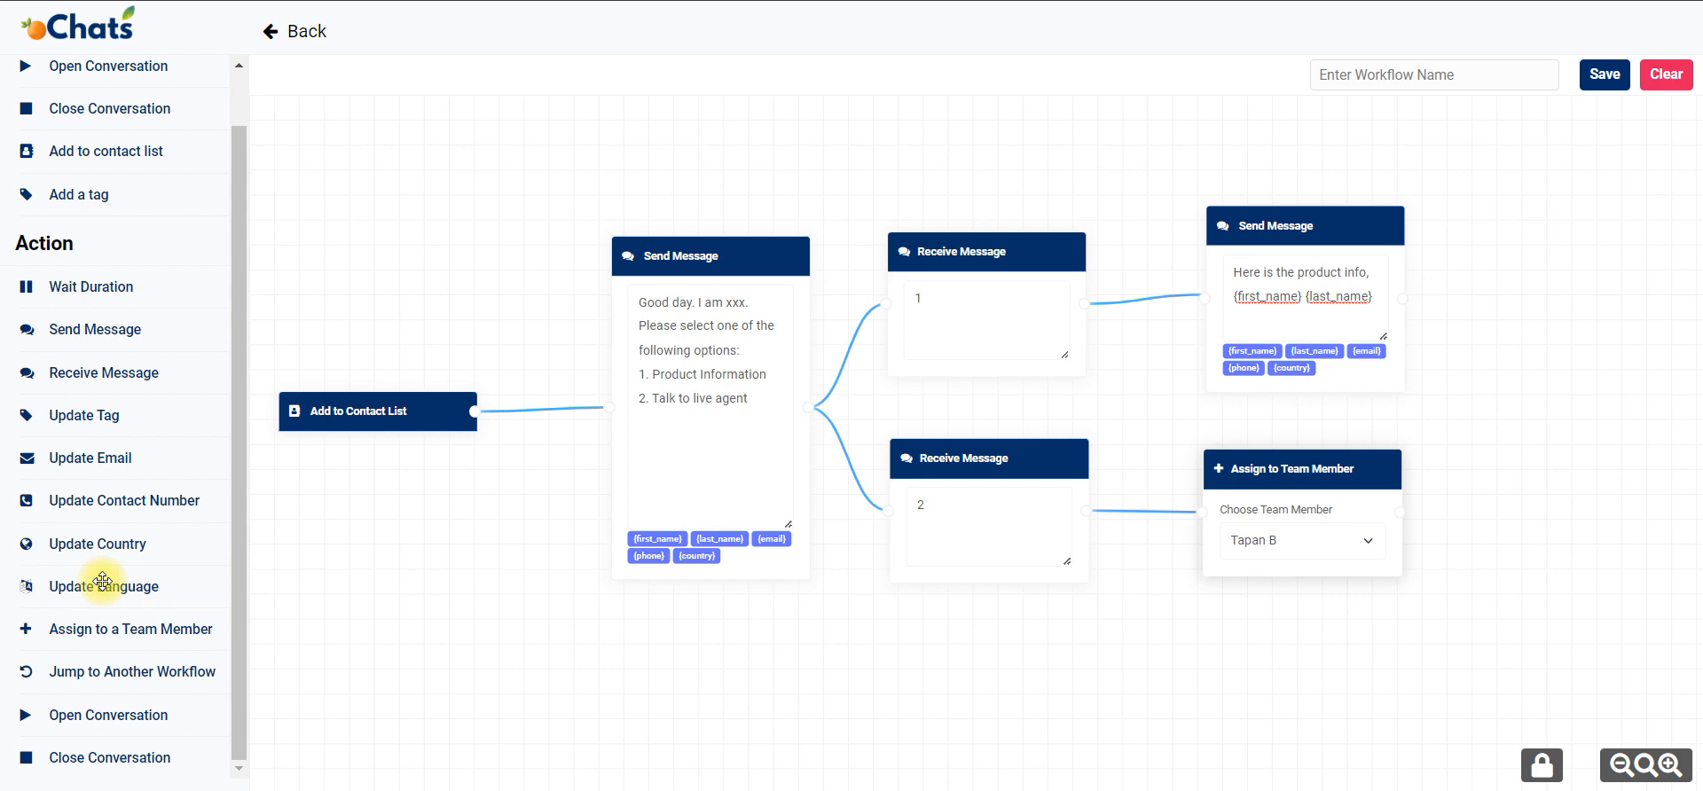
Add an Update Language block to the canvas beside the product info message.
left_click_drag(103, 581, 1538, 253)
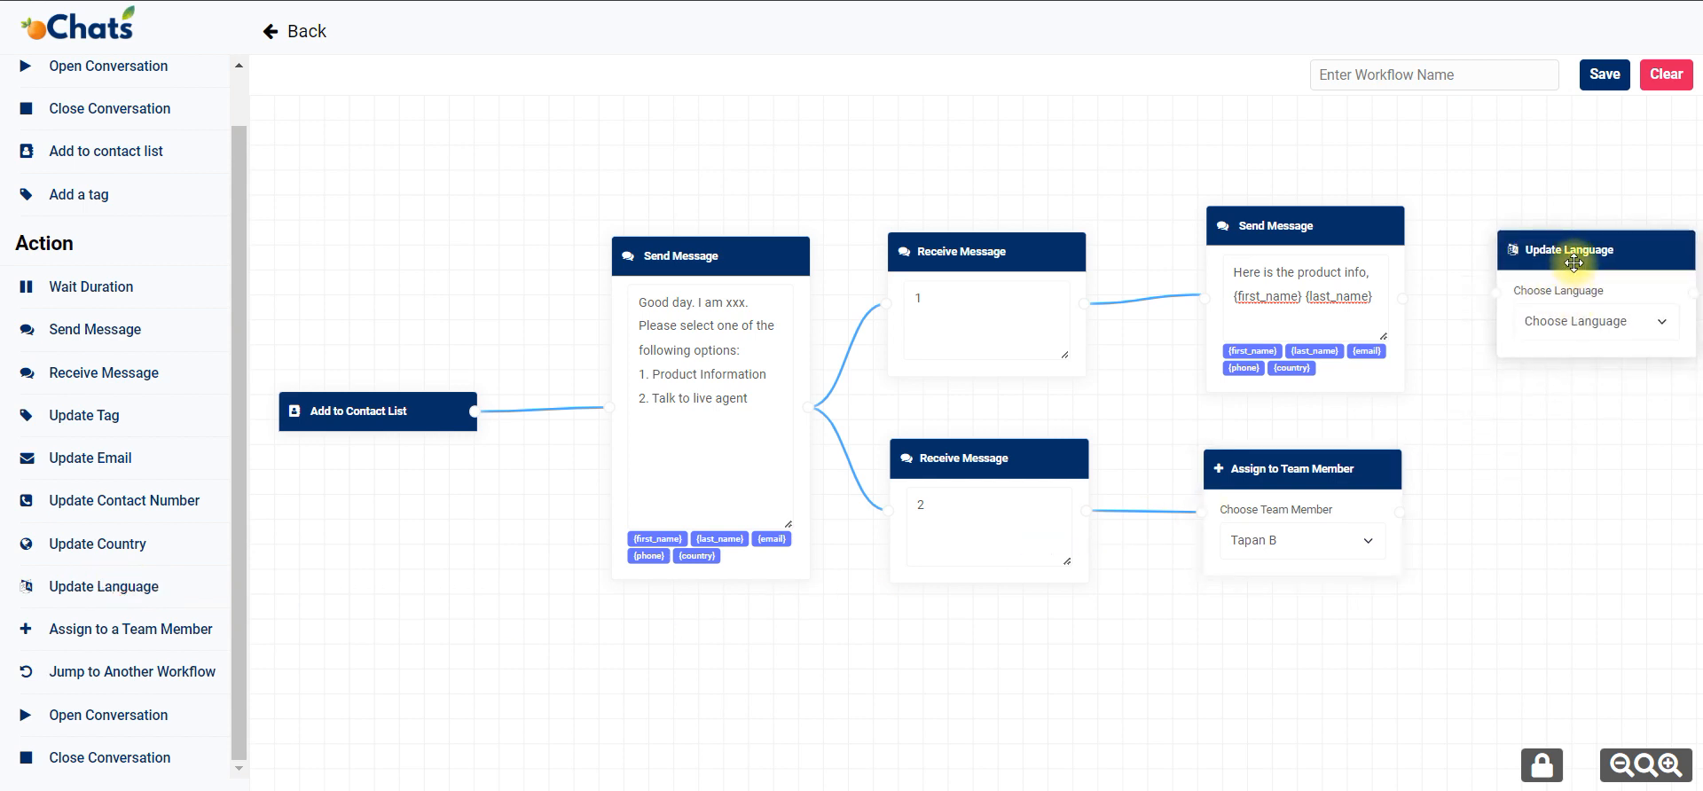
left_click(769, 397)
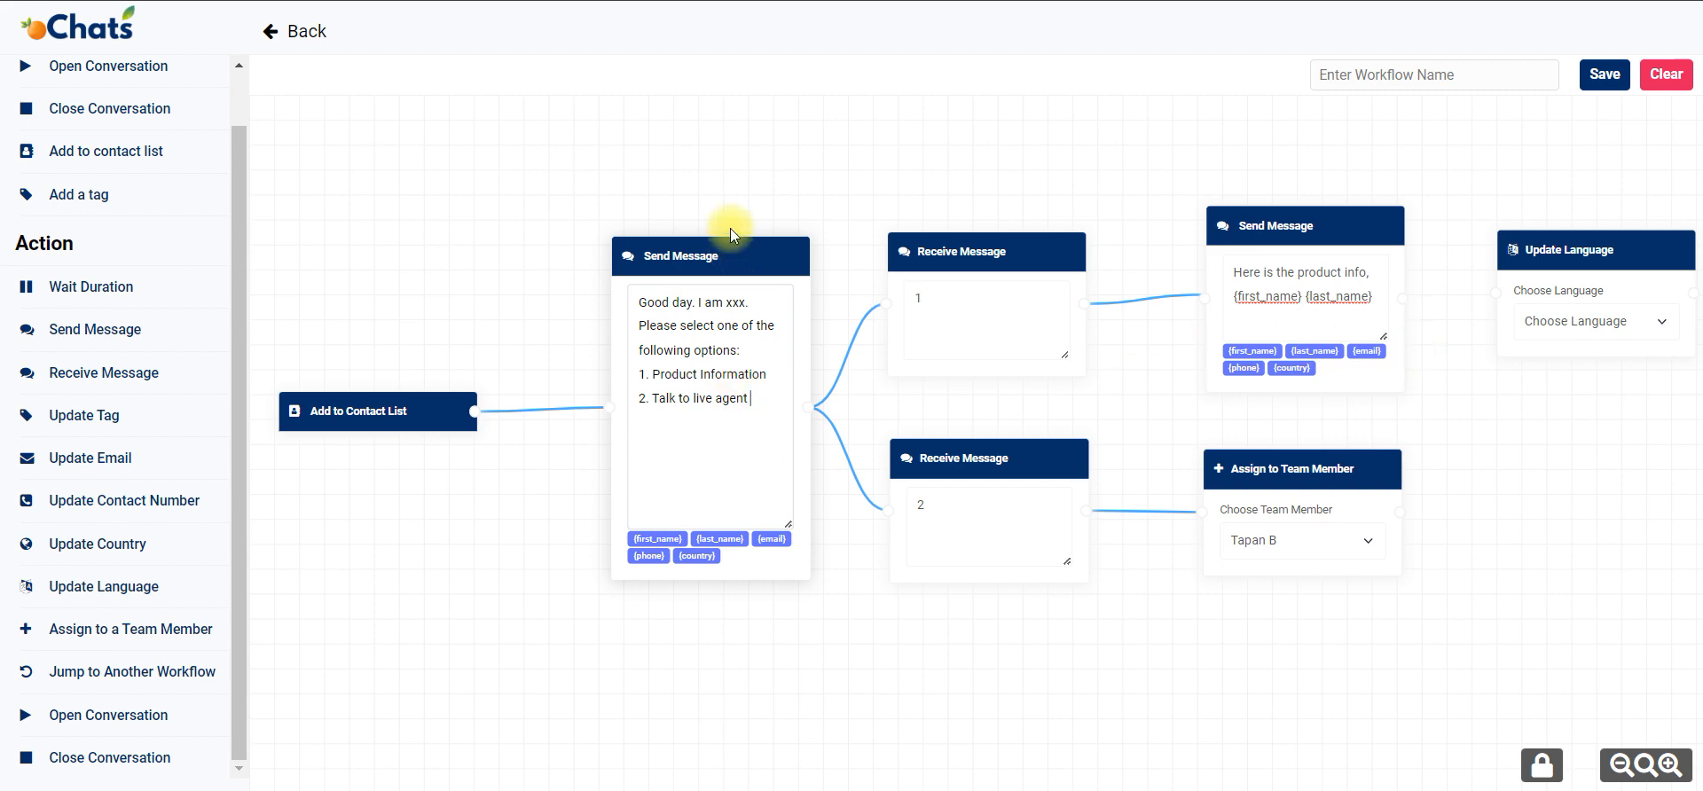
left_click_drag(651, 639, 673, 445)
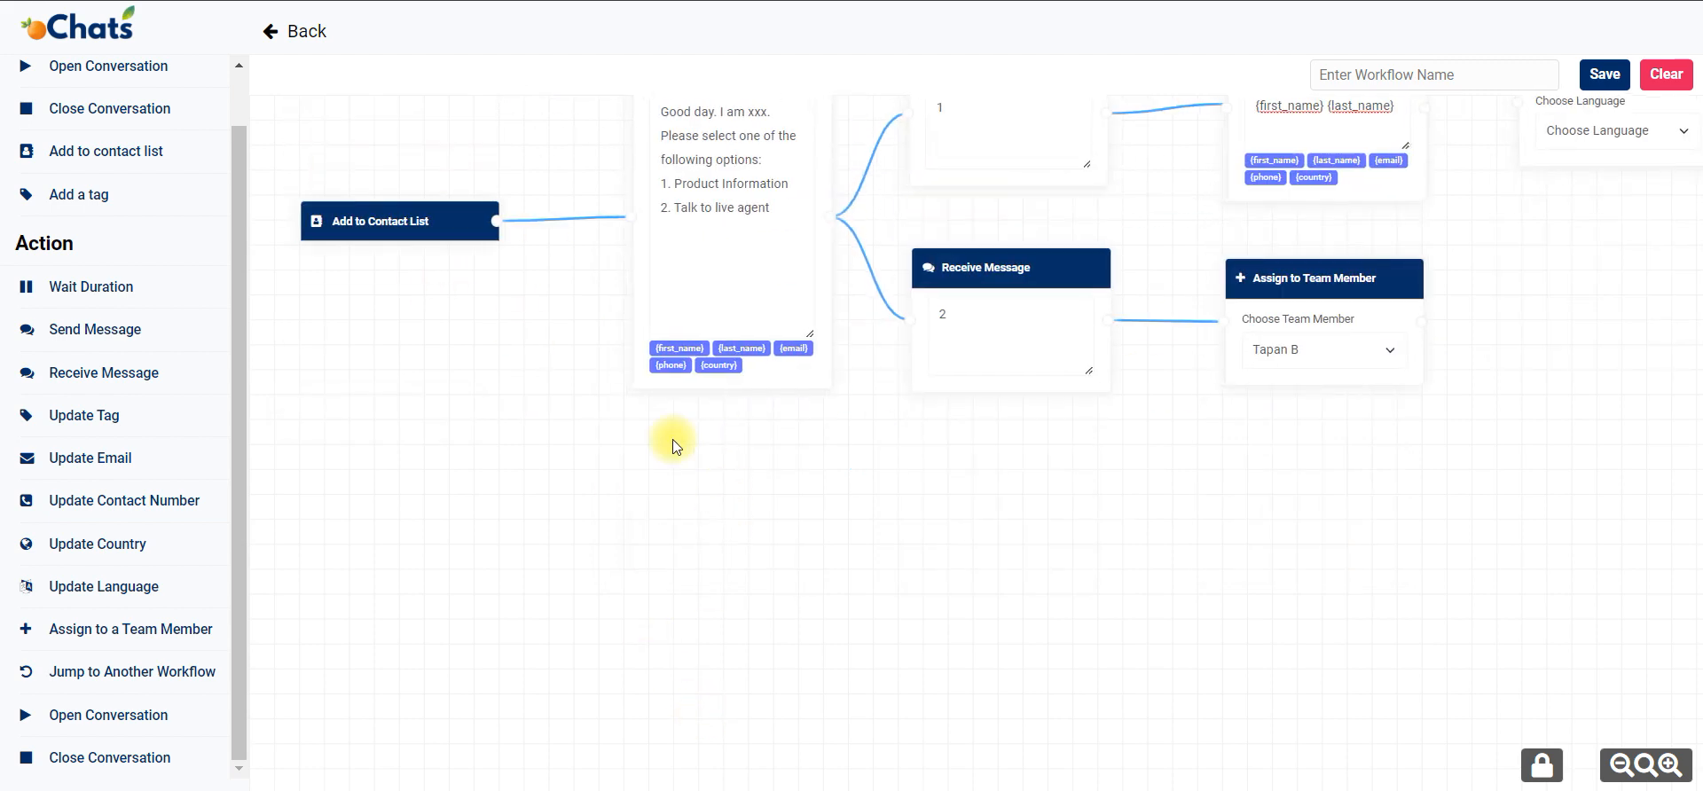
left_click_drag(78, 336, 717, 514)
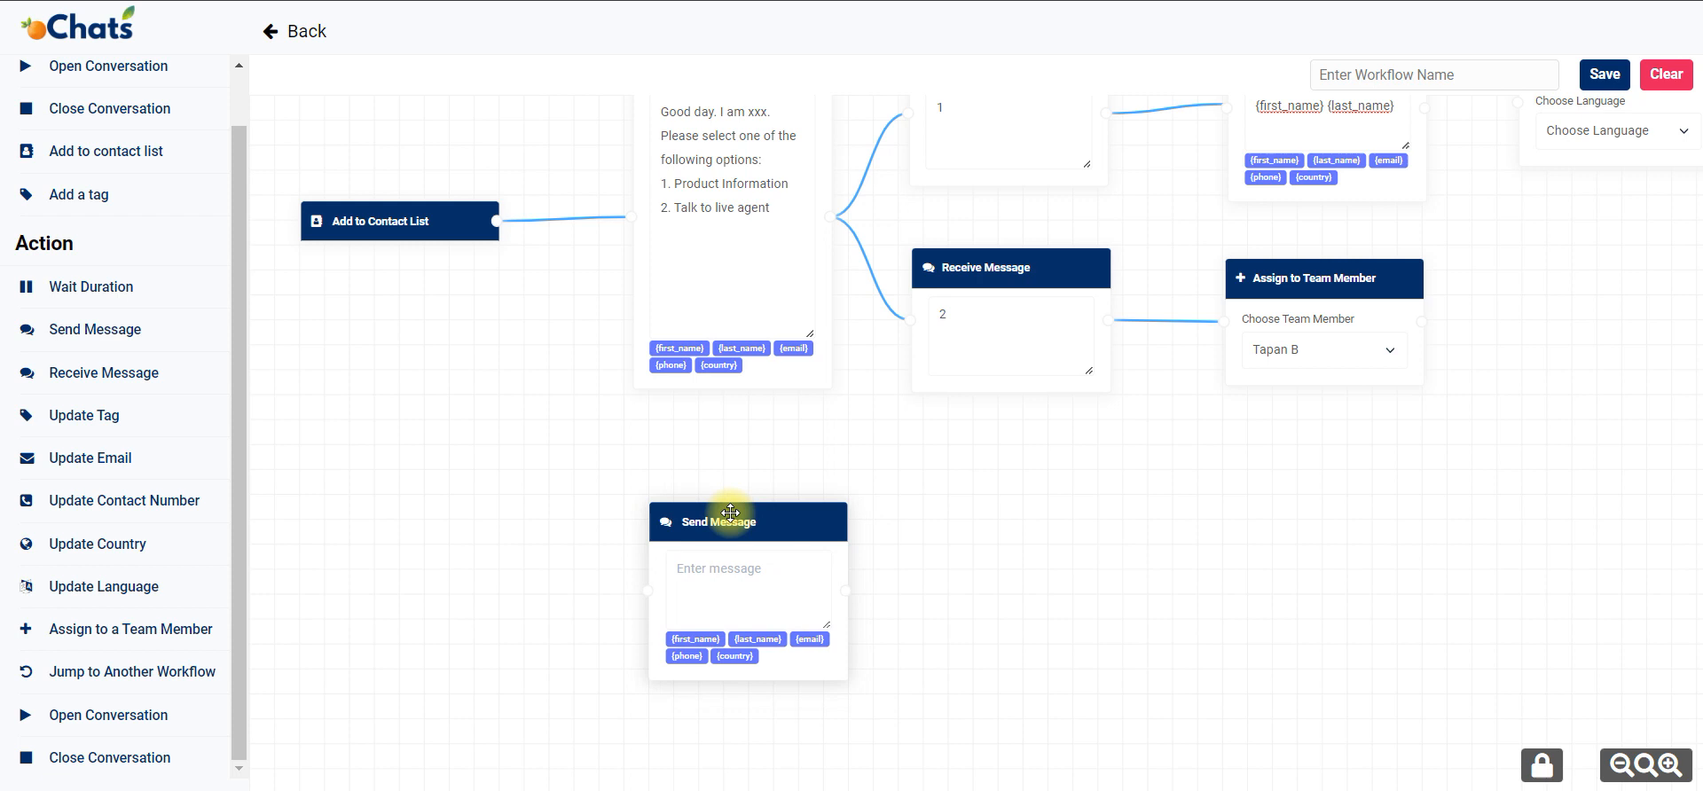
left_click(759, 193)
key("ctrl+a")
key("ctrl+c")
left_click(772, 567)
key("ctrl+v")
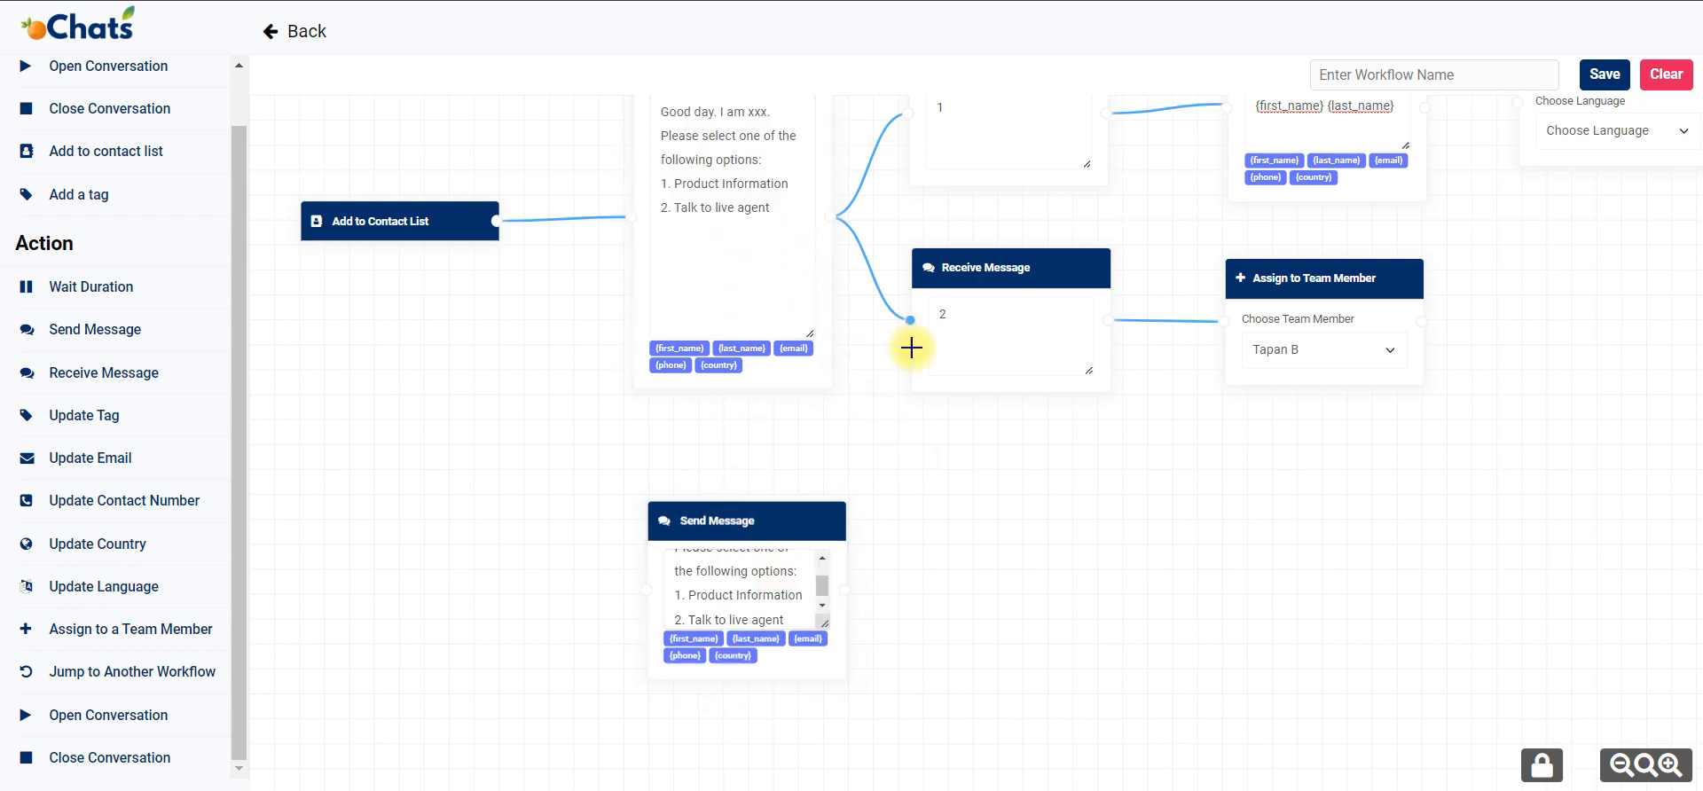
scroll(799, 381, "up", 4)
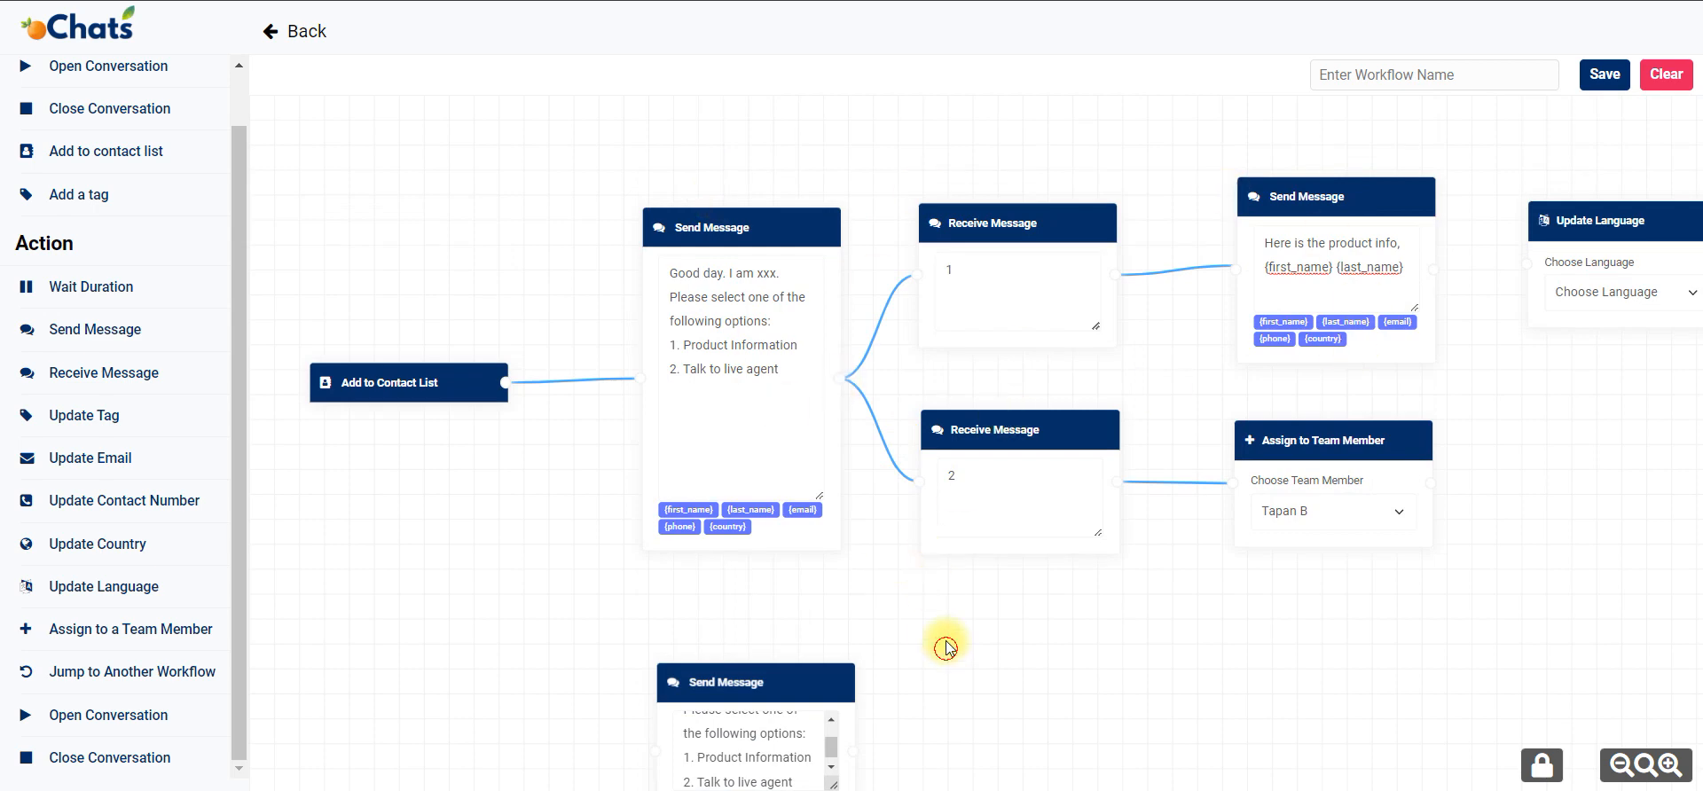
scroll(736, 497, "down", 5)
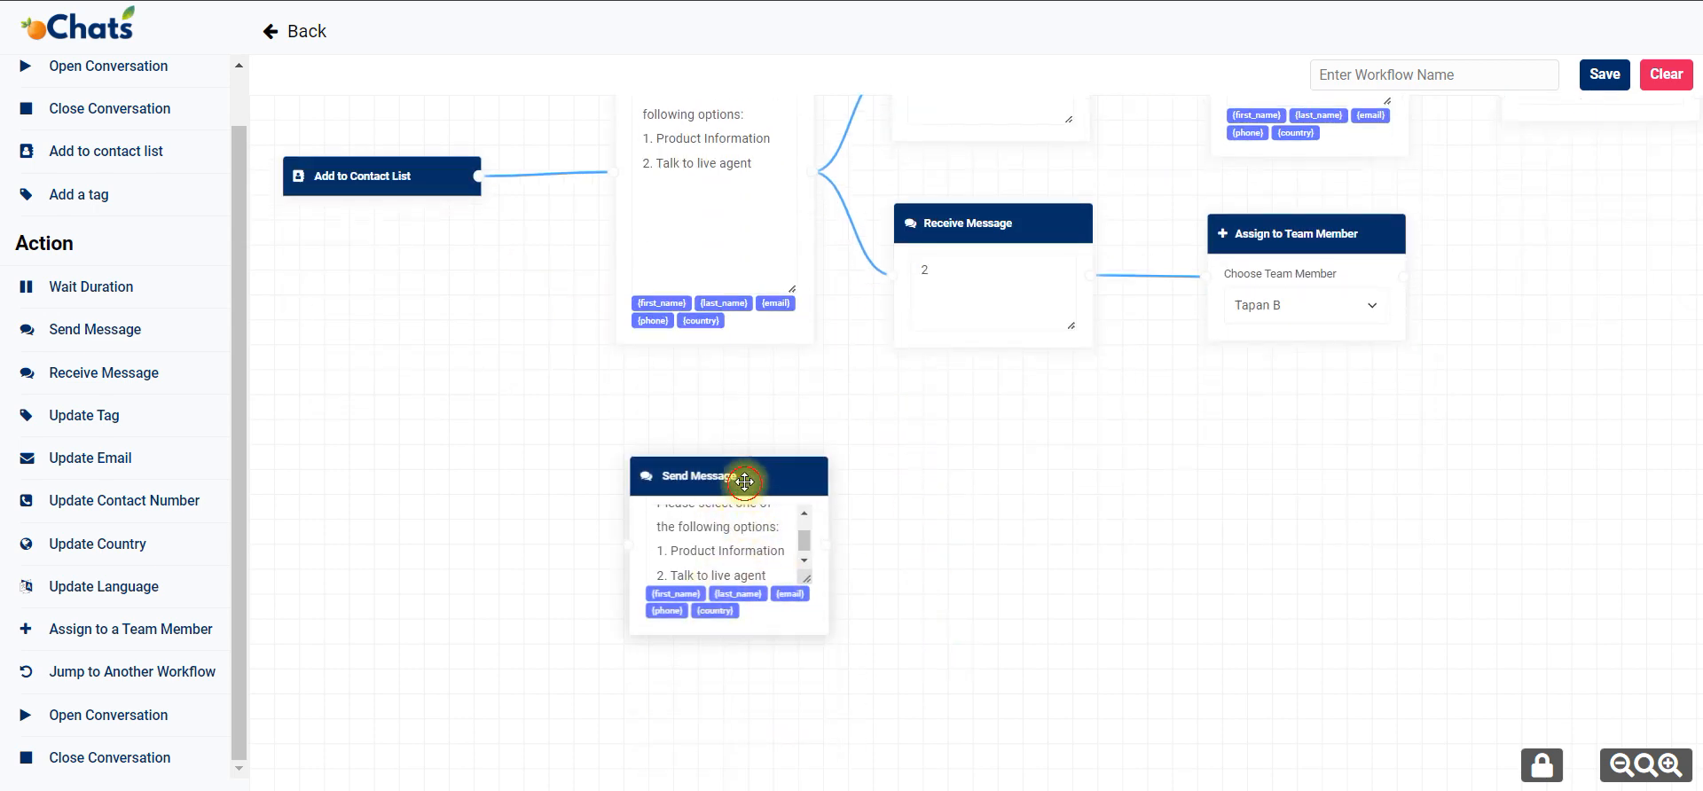
left_click_drag(741, 476, 738, 462)
scroll(729, 541, "up", 3)
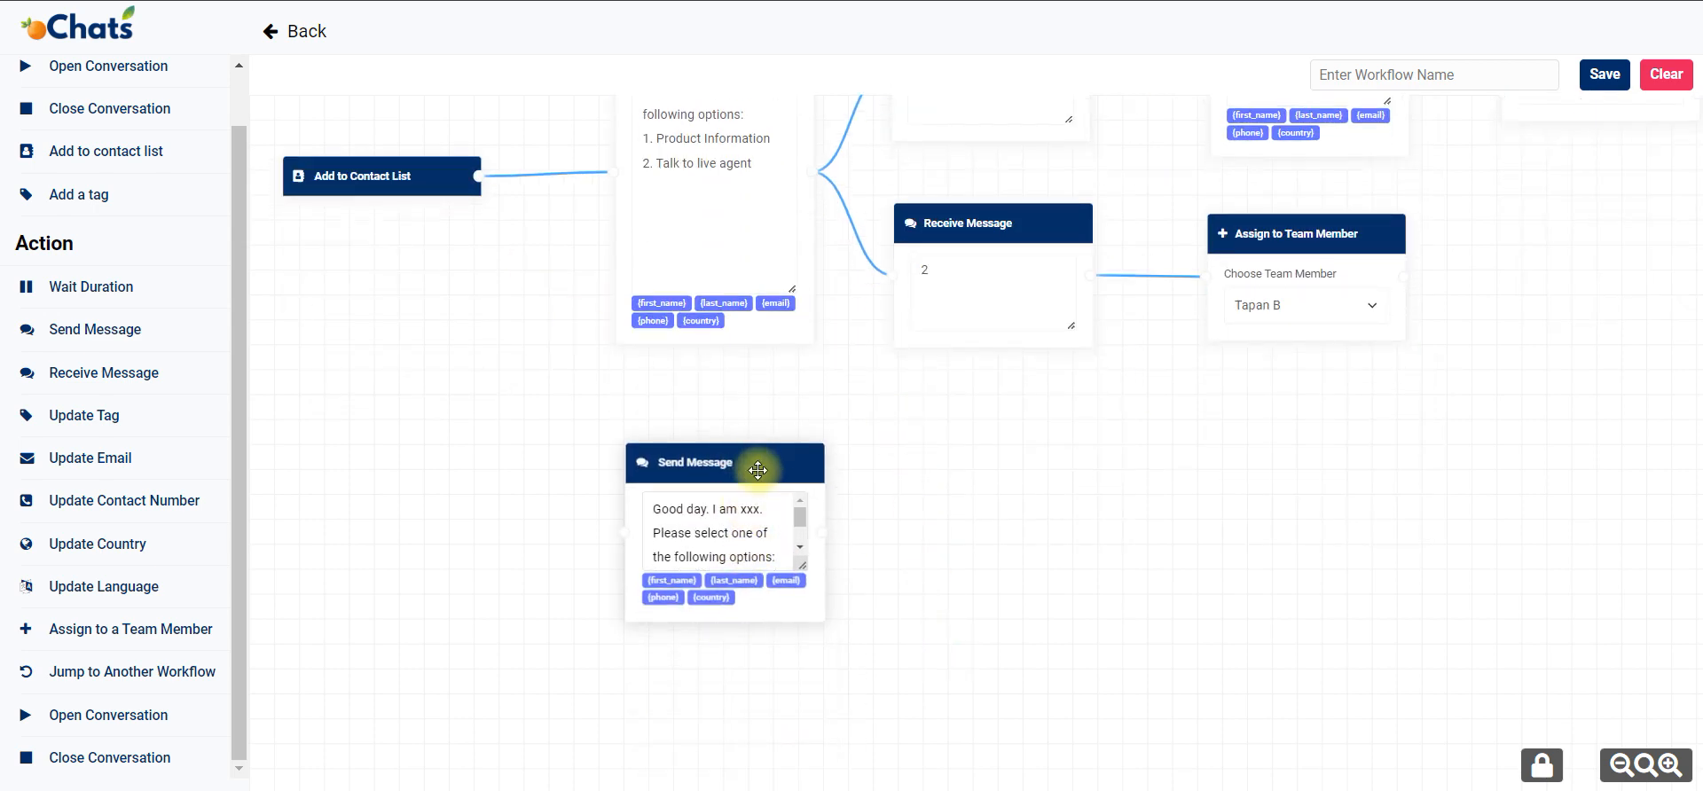
key("Delete")
Connect the product info message to the Update Language block and open its list of languages.
left_click_drag(1224, 456, 1134, 737)
left_click_drag(1533, 294, 1554, 282)
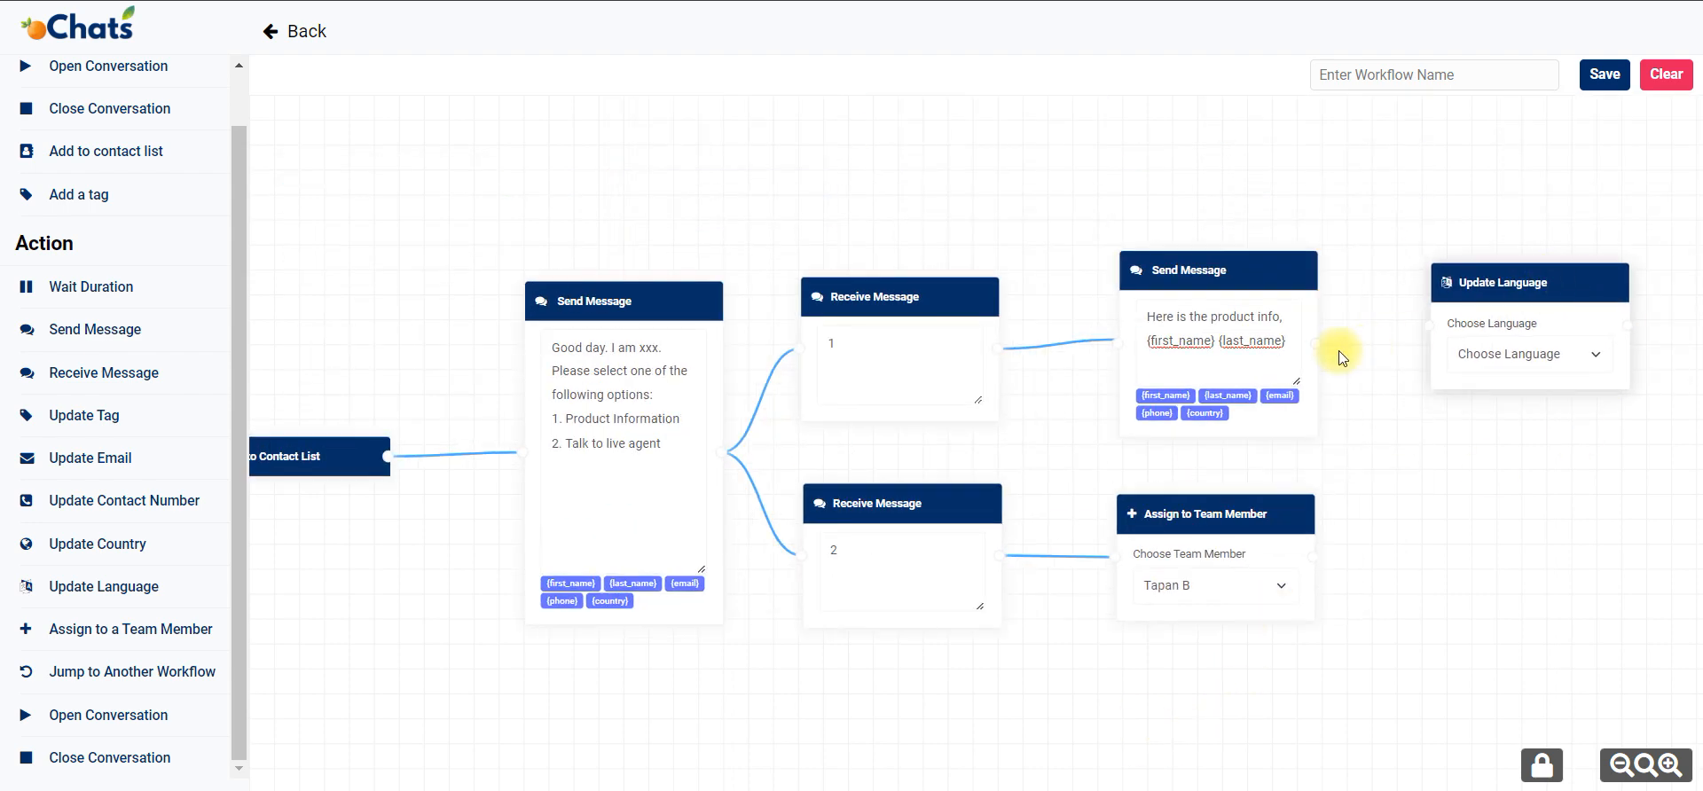
left_click_drag(1317, 342, 1428, 329)
left_click(1460, 353)
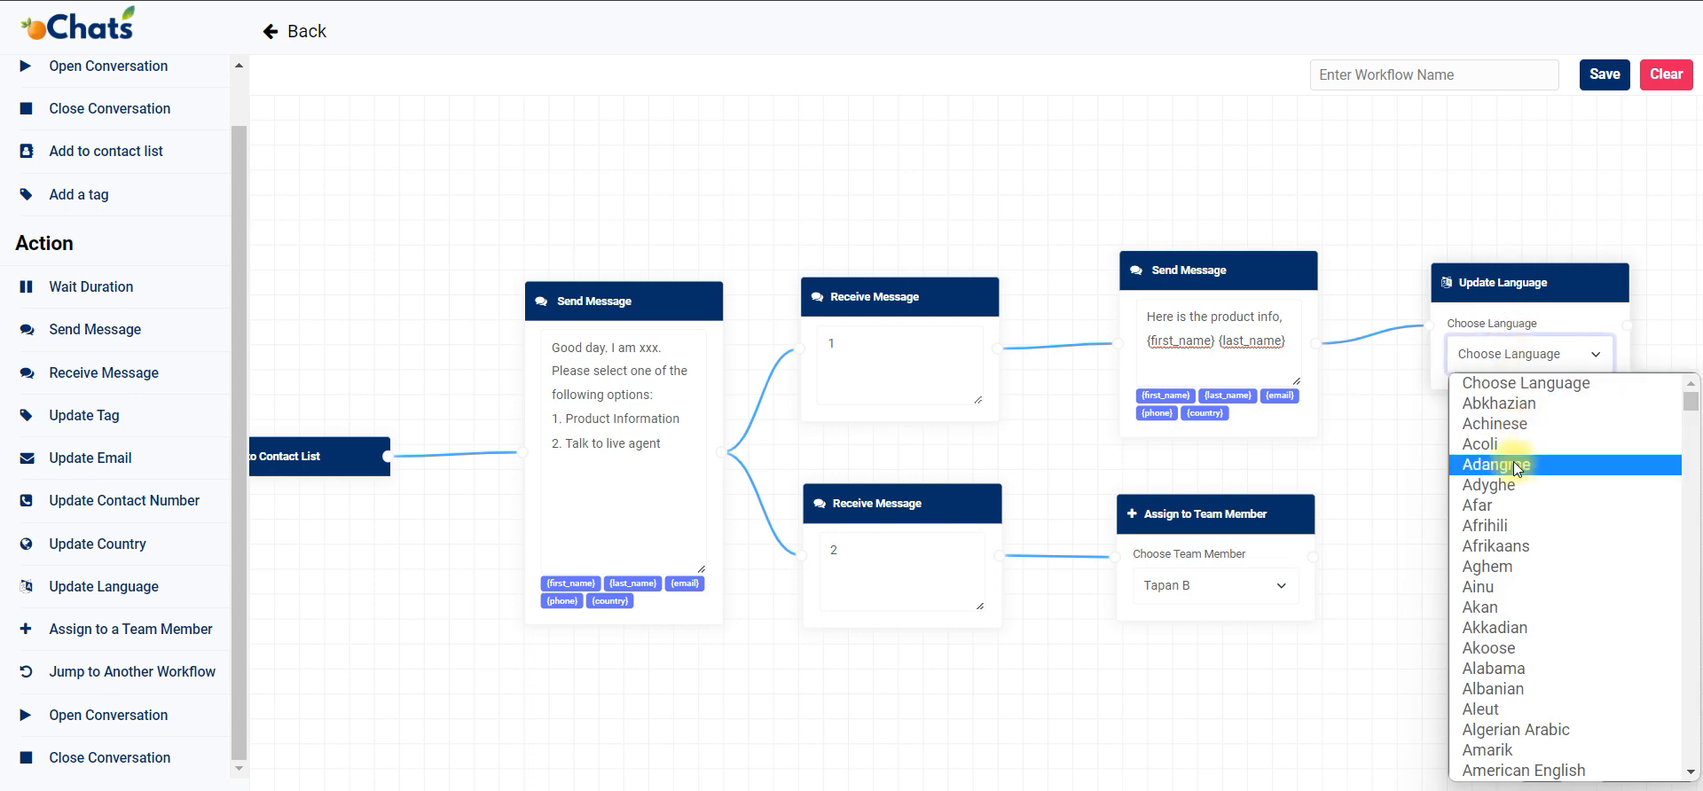
End the product info message with a period, then add a blank line and "Please select one of the preferred language".
left_click(1295, 348)
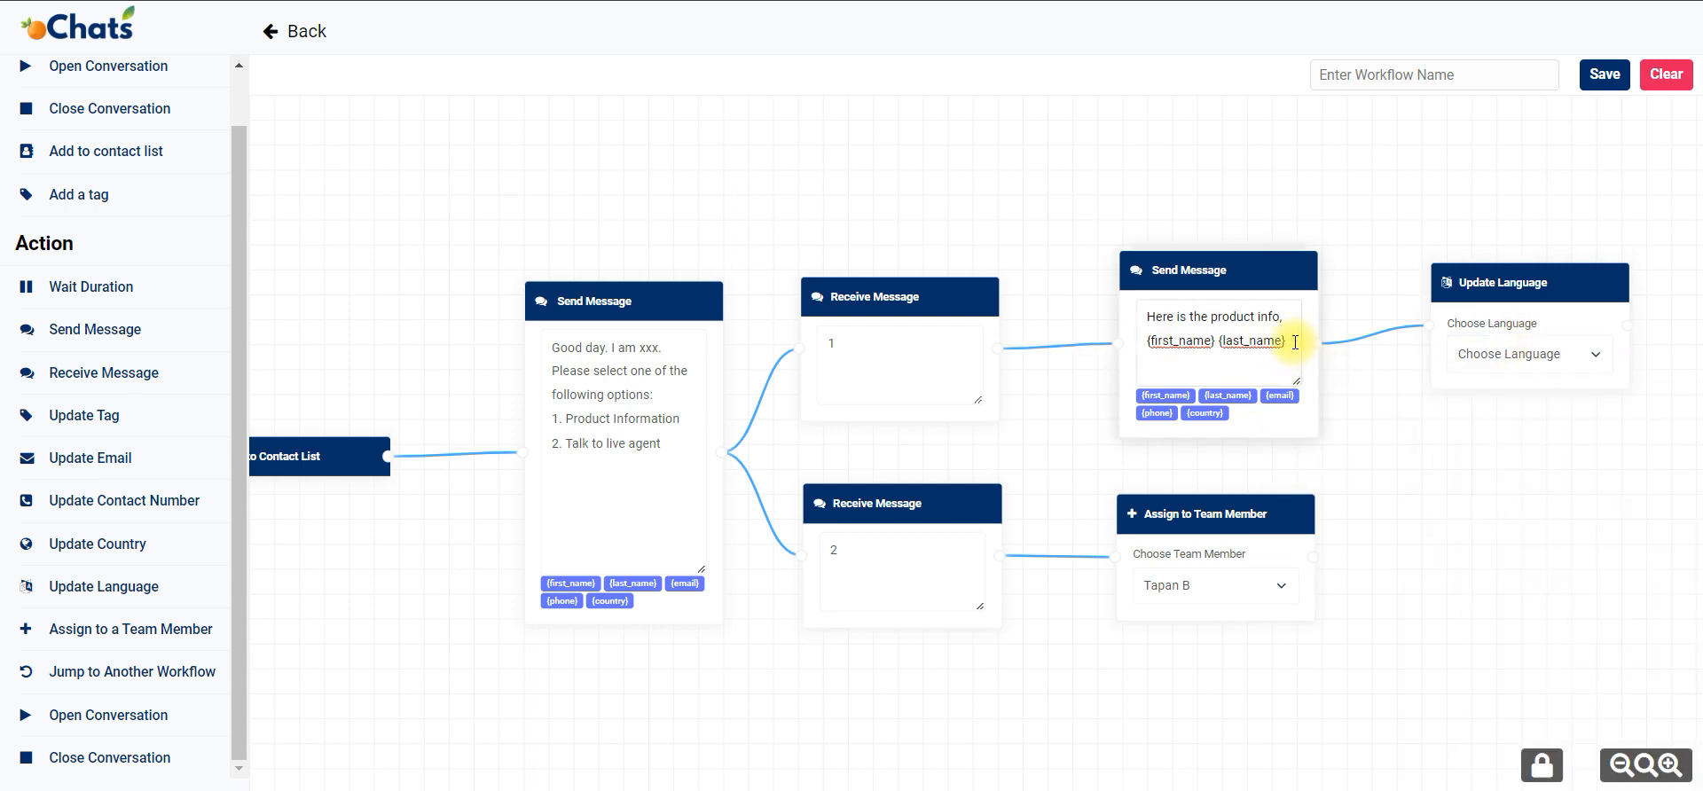
type(".")
key("Return")
key("Return")
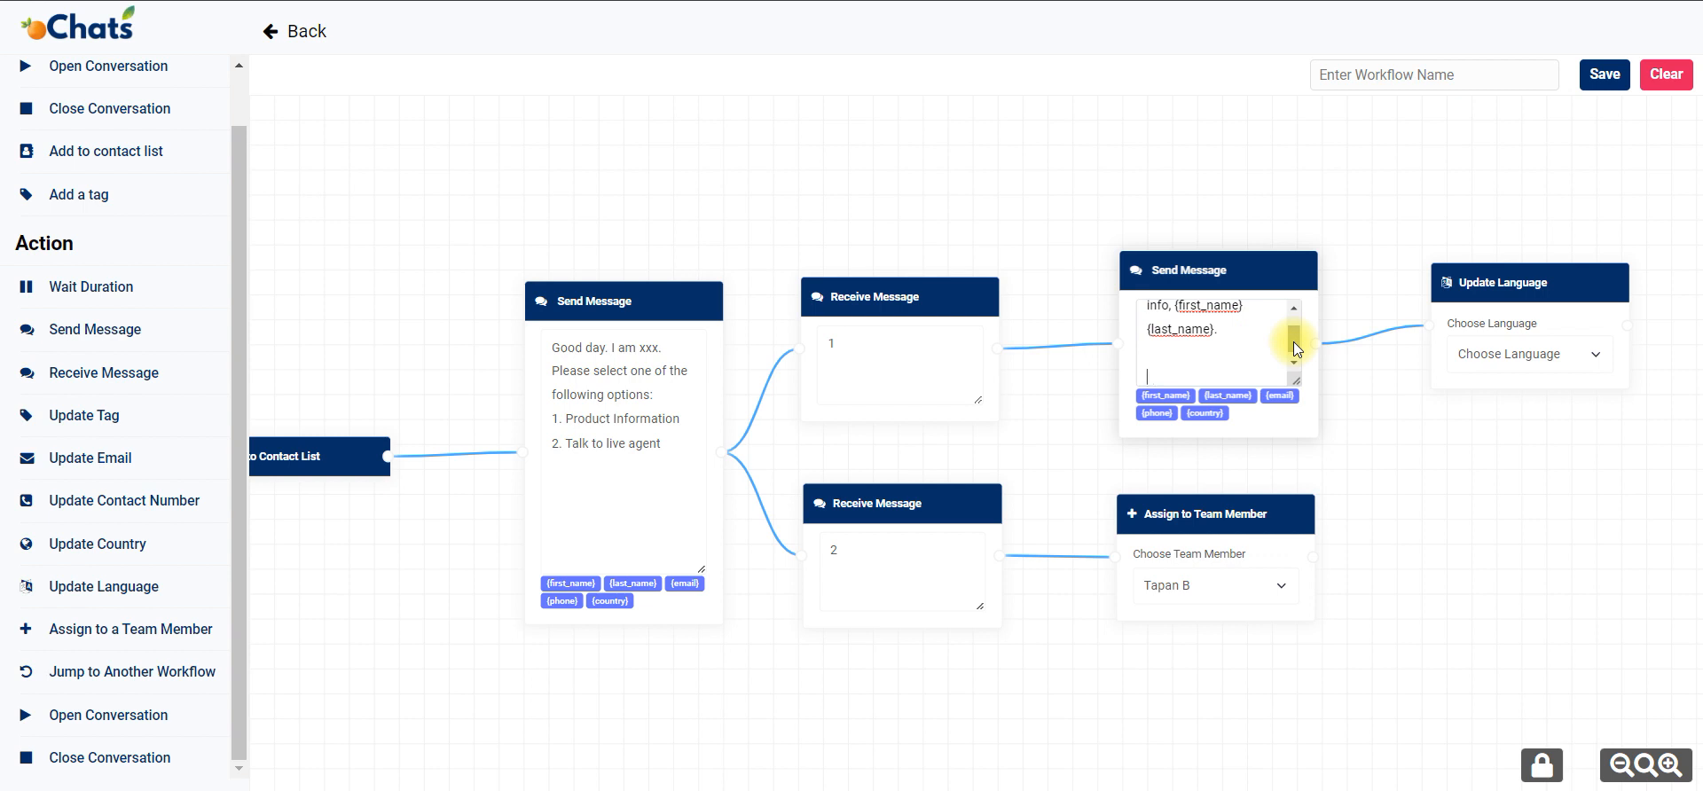
type("Please select one of the preferr")
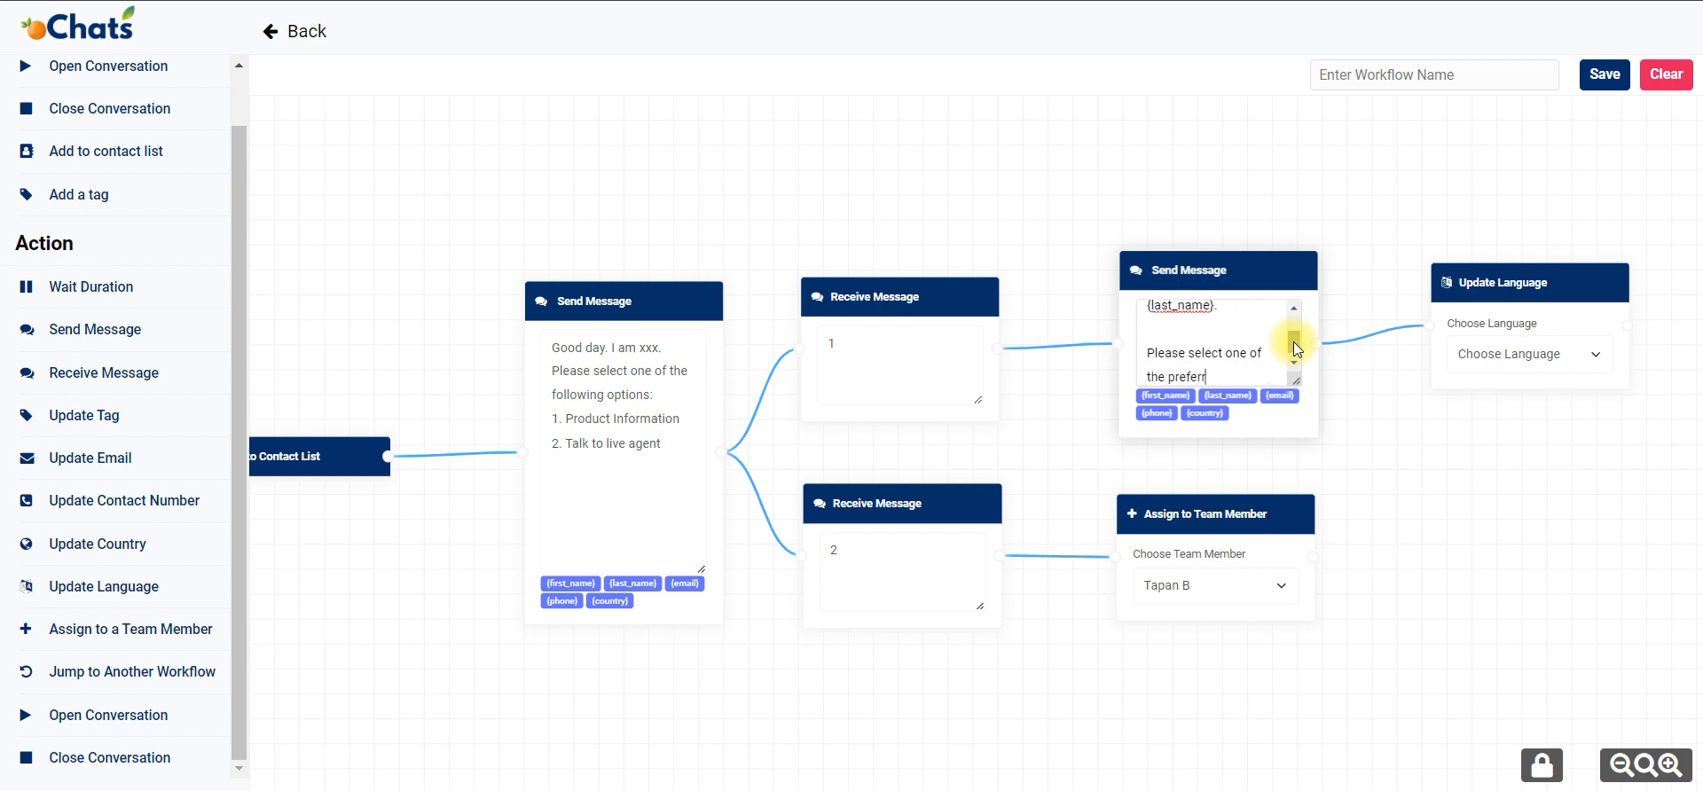
type("ed language")
List the language options "1. English", "2. Malay" and "3. Chinese" on separate lines at the end of the product info message.
key("Return")
type("1. ")
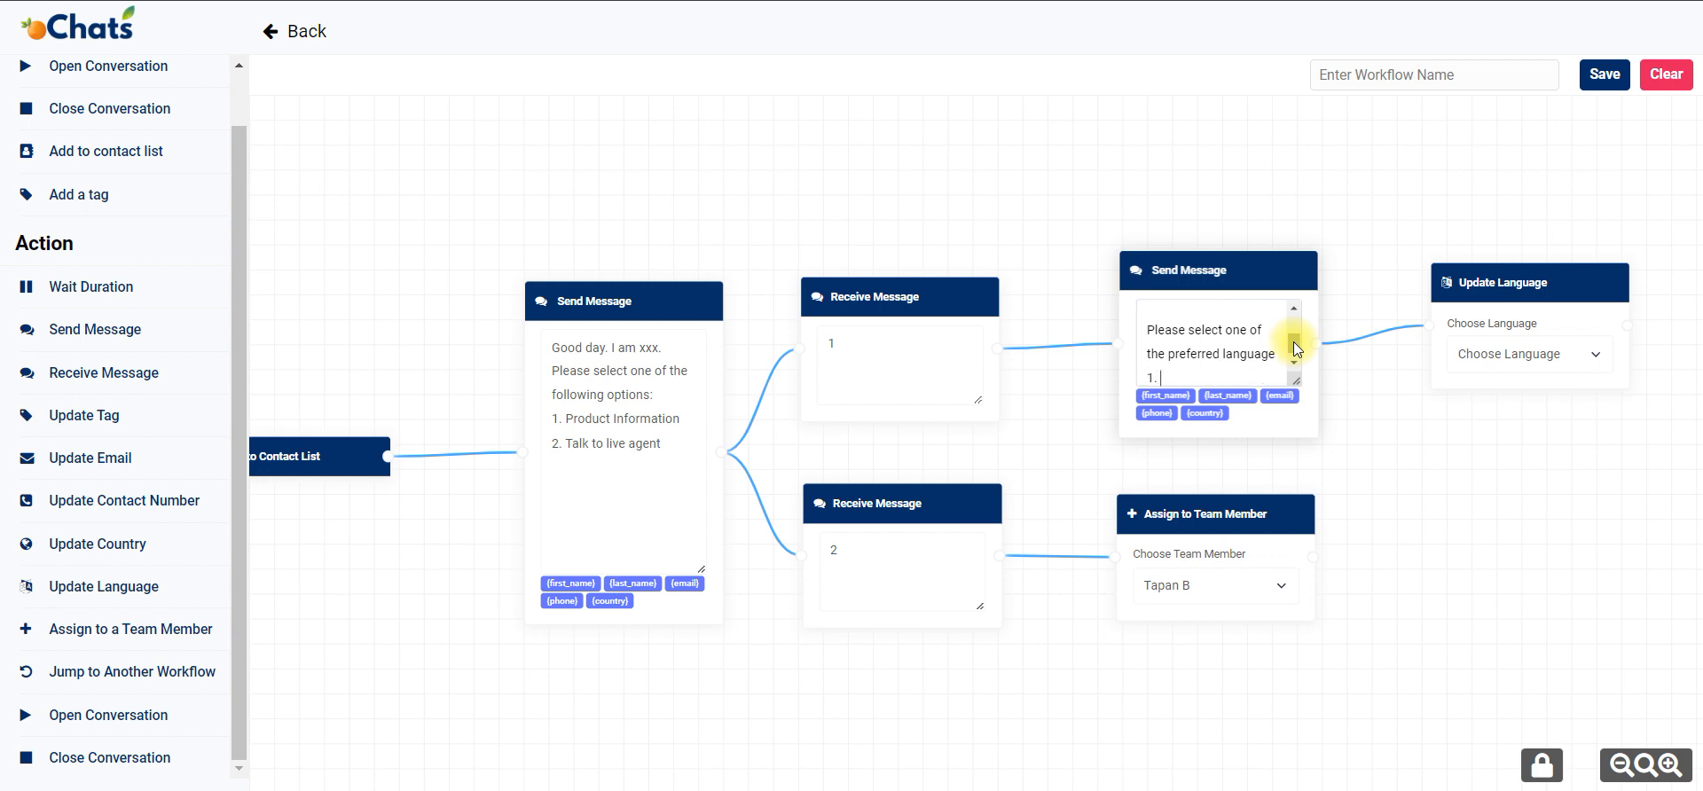
type("English")
key("Return")
type("2")
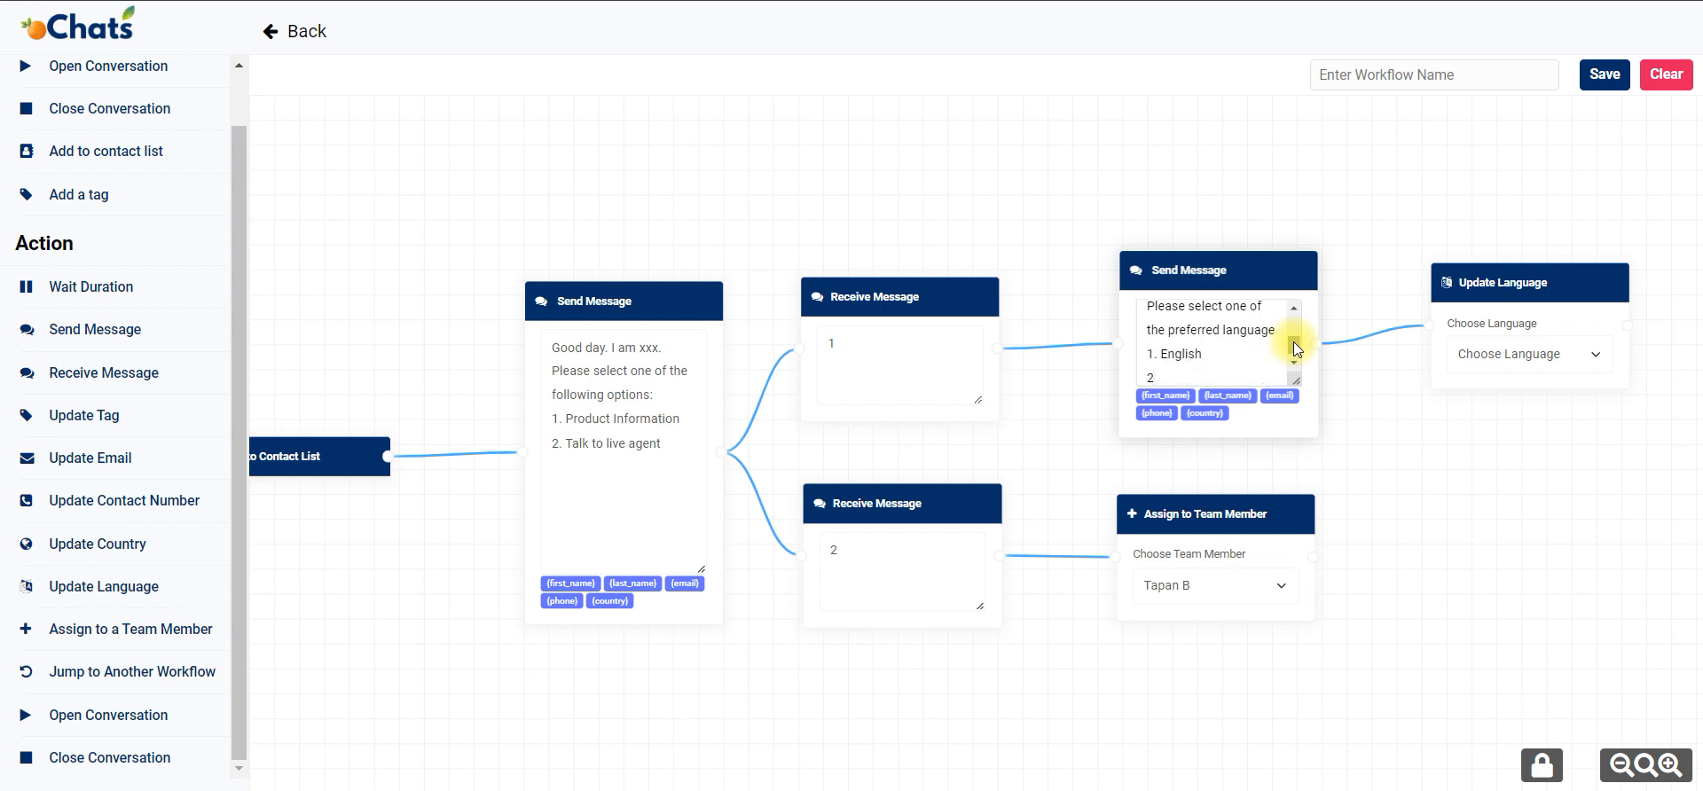
type(". Malaysi")
key("BackSpace")
key("BackSpace")
key("Return")
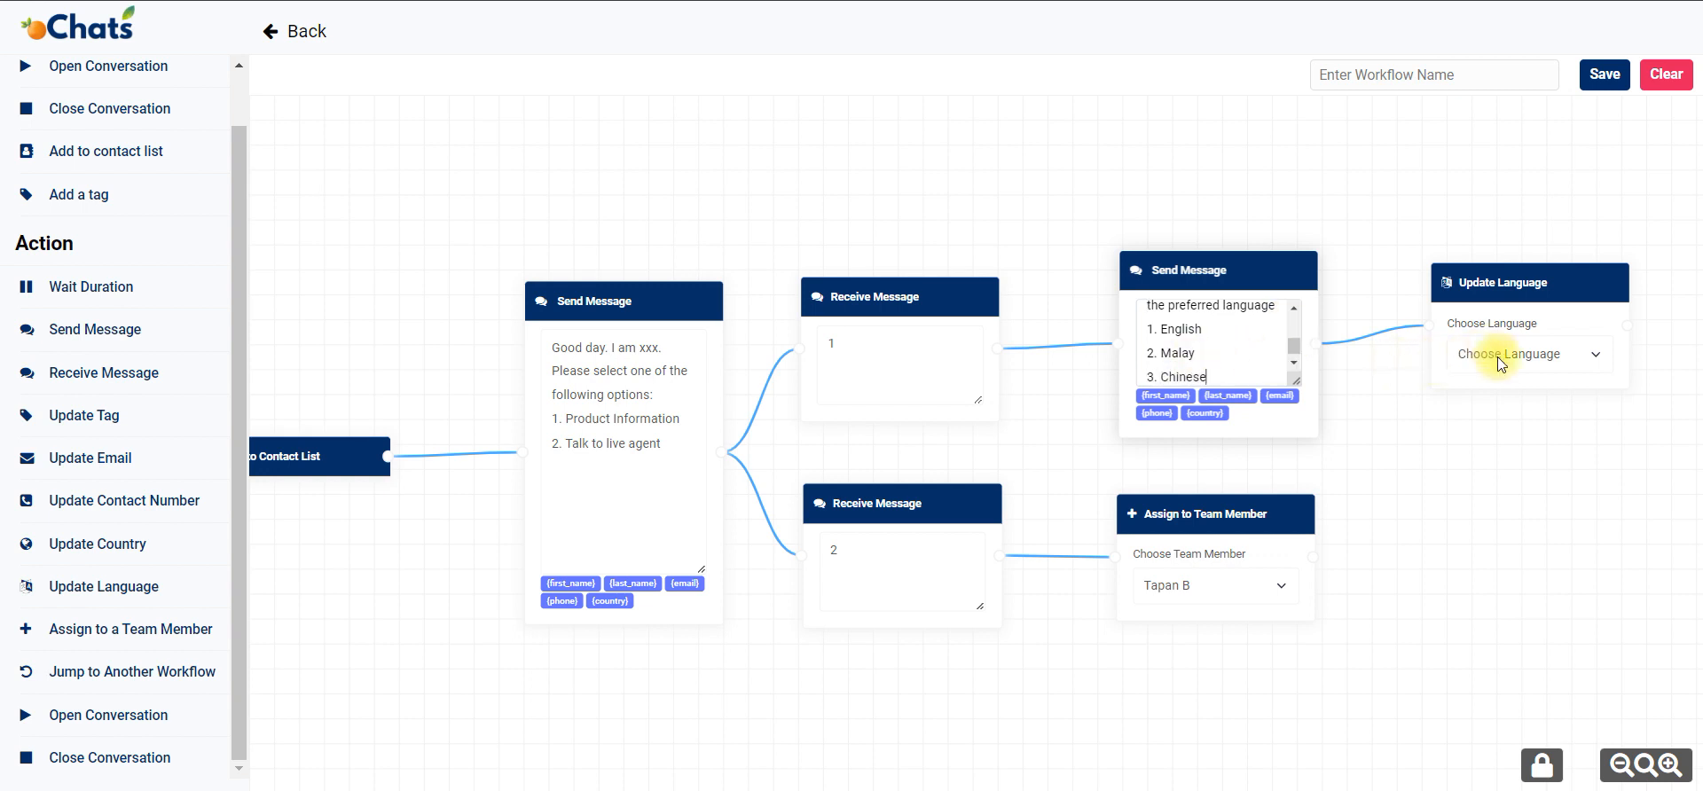
Replace the Update Language block after the product info message with a connected Receive Message block for reply "1".
key("Delete")
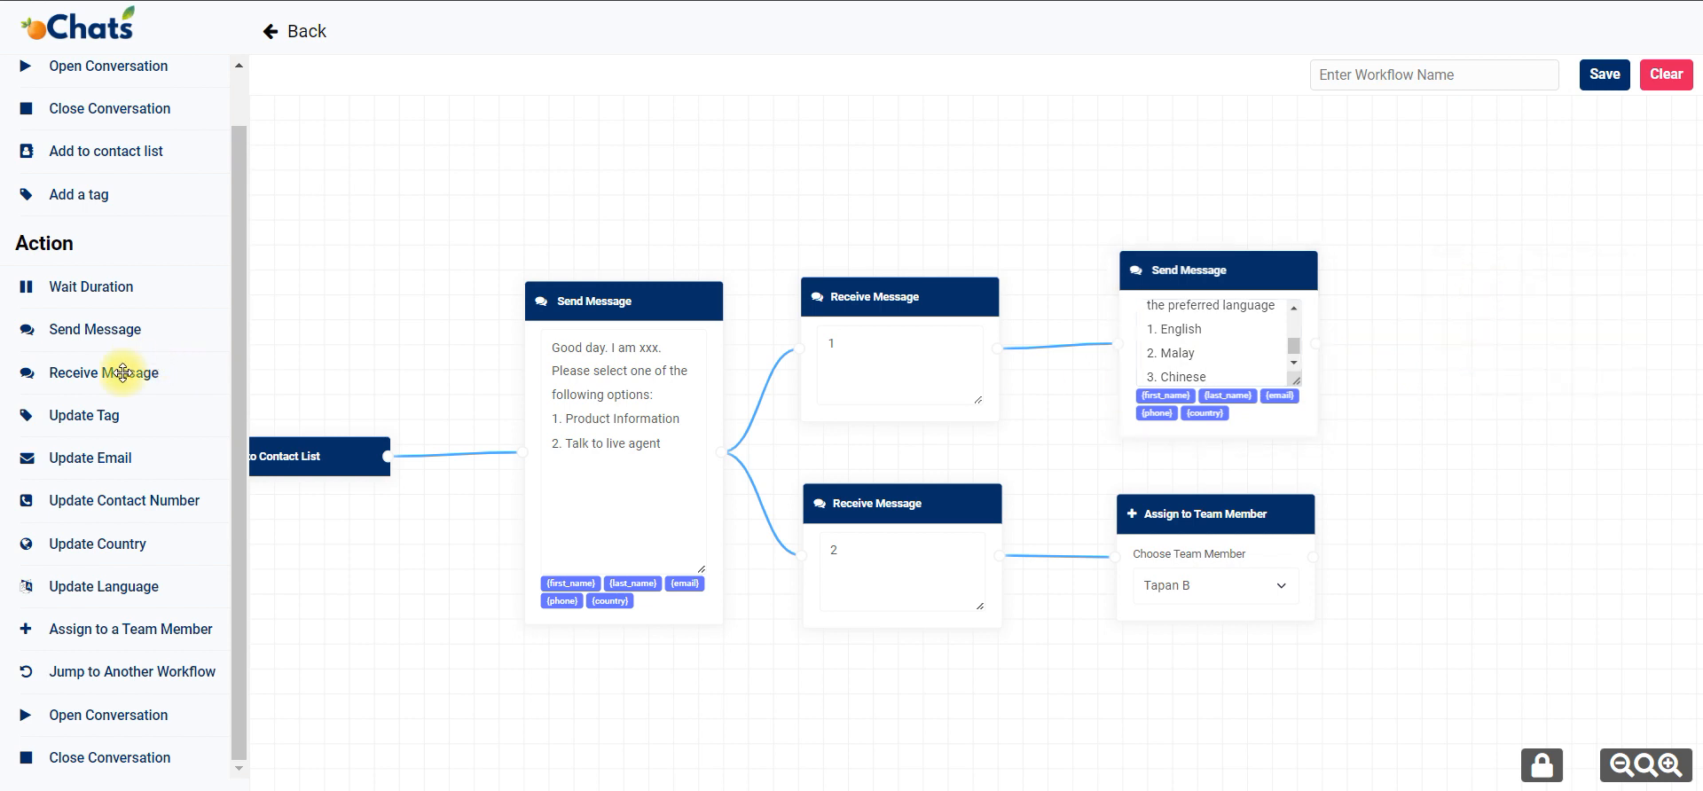
left_click_drag(137, 369, 1439, 262)
left_click(1454, 326)
type("1")
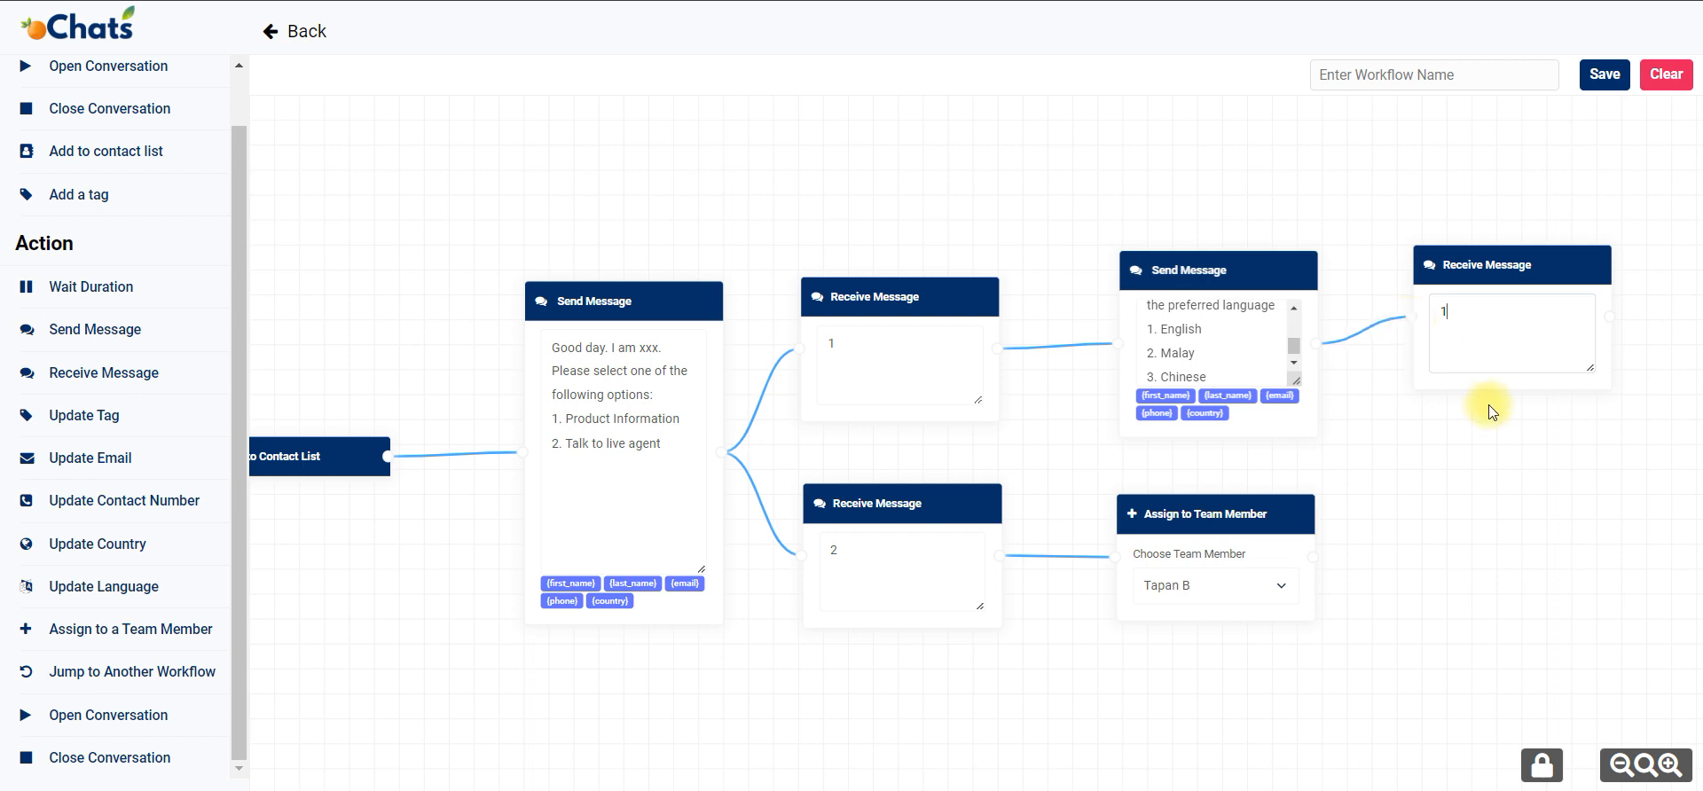
Add an Update Language block set to American English and connect it after the language reply 1 block.
left_click_drag(1490, 408, 1184, 479)
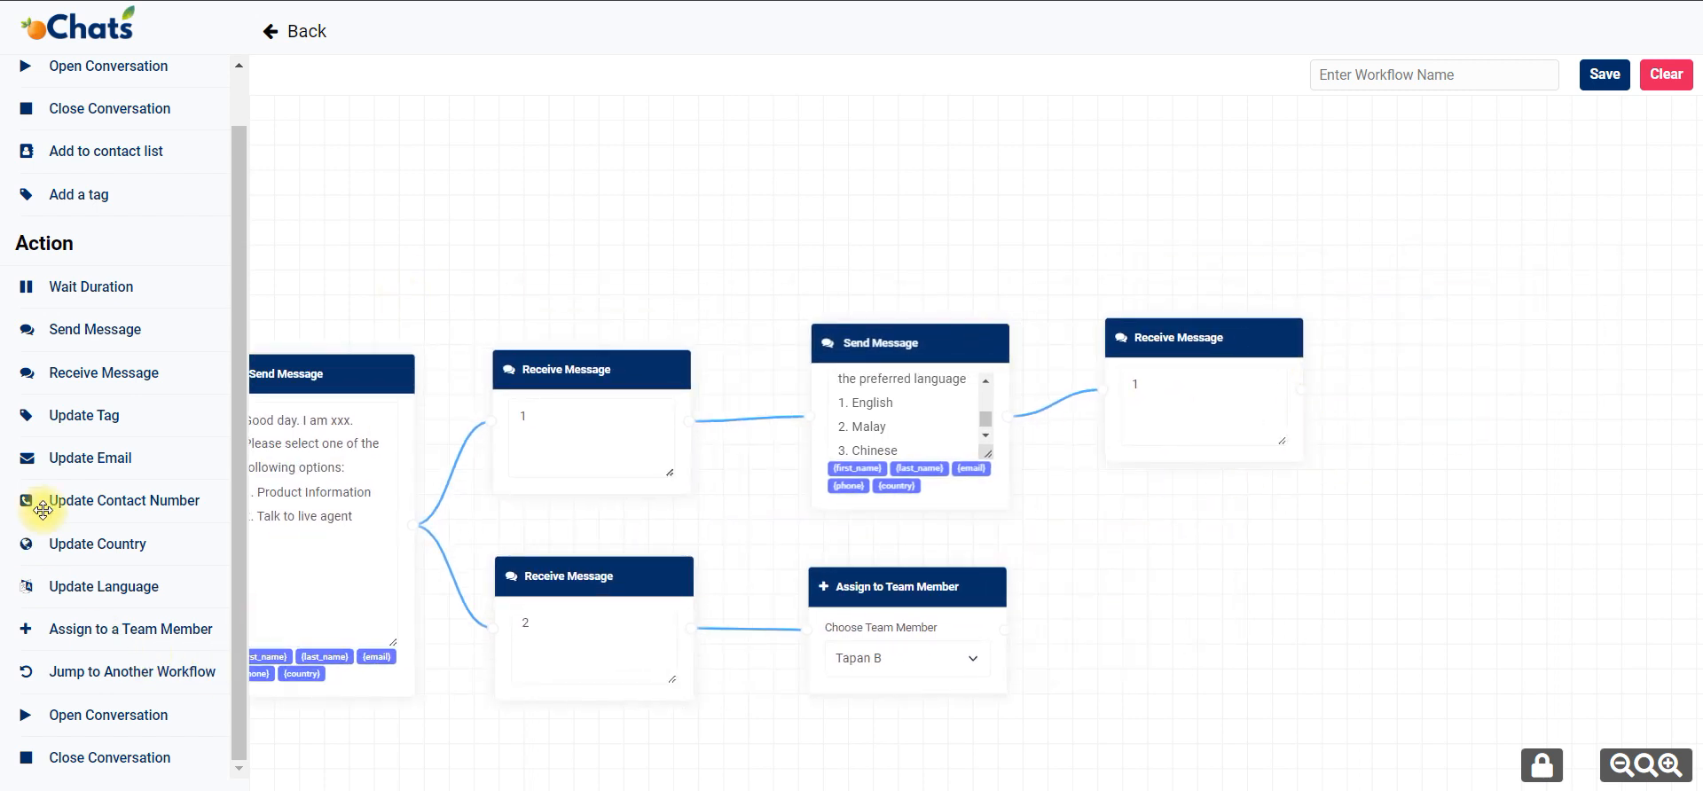
left_click_drag(106, 584, 1456, 383)
left_click(1469, 426)
scroll(1486, 364, "down", 1)
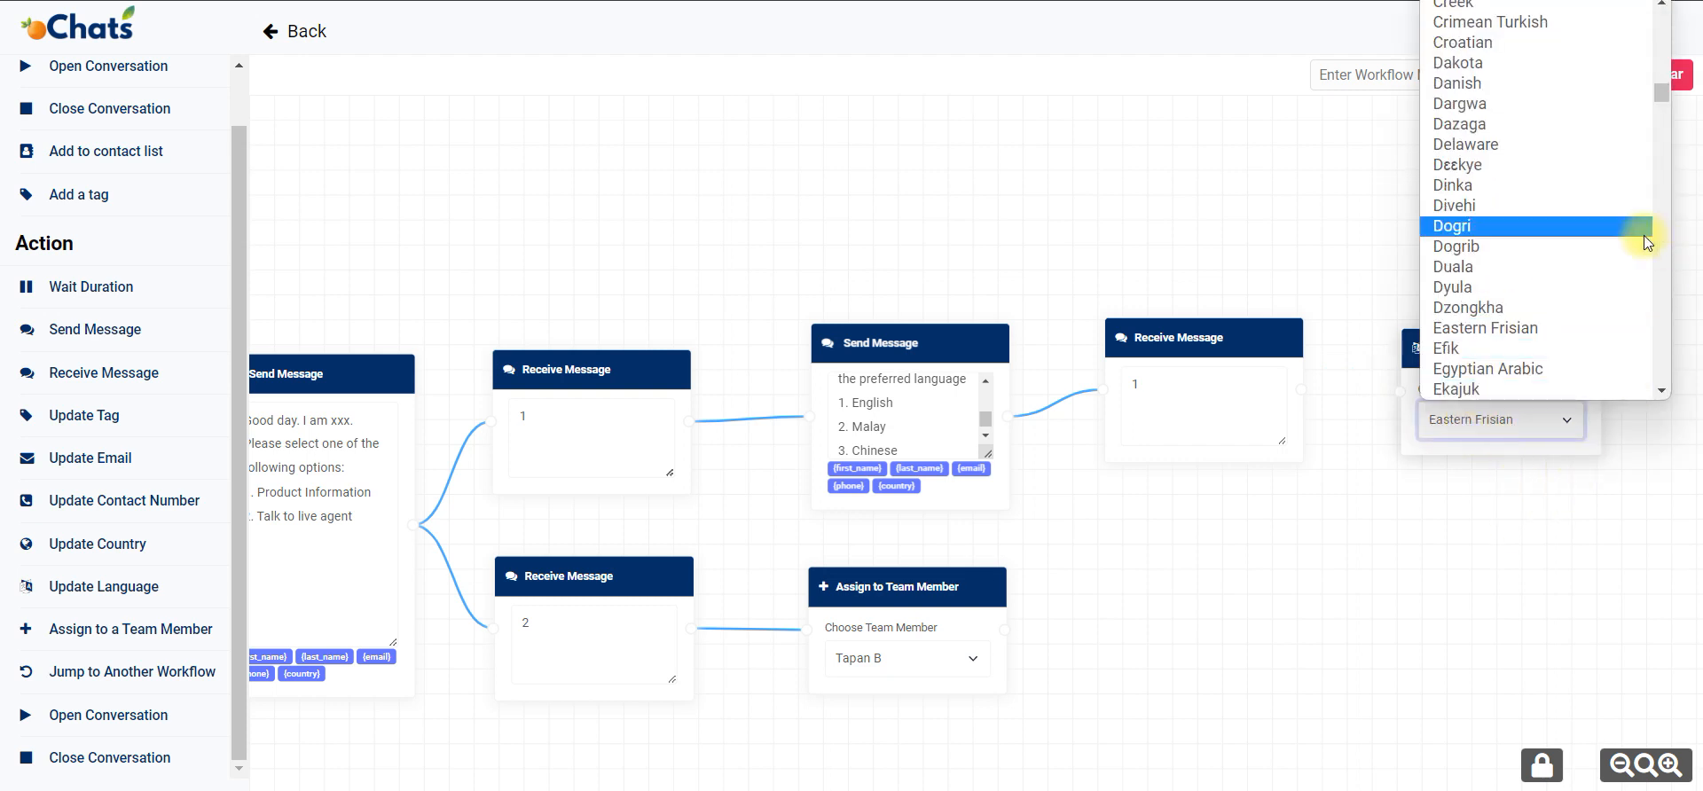
scroll(1648, 195, "up", 10)
left_click_drag(1666, 69, 1652, 2)
left_click(1499, 387)
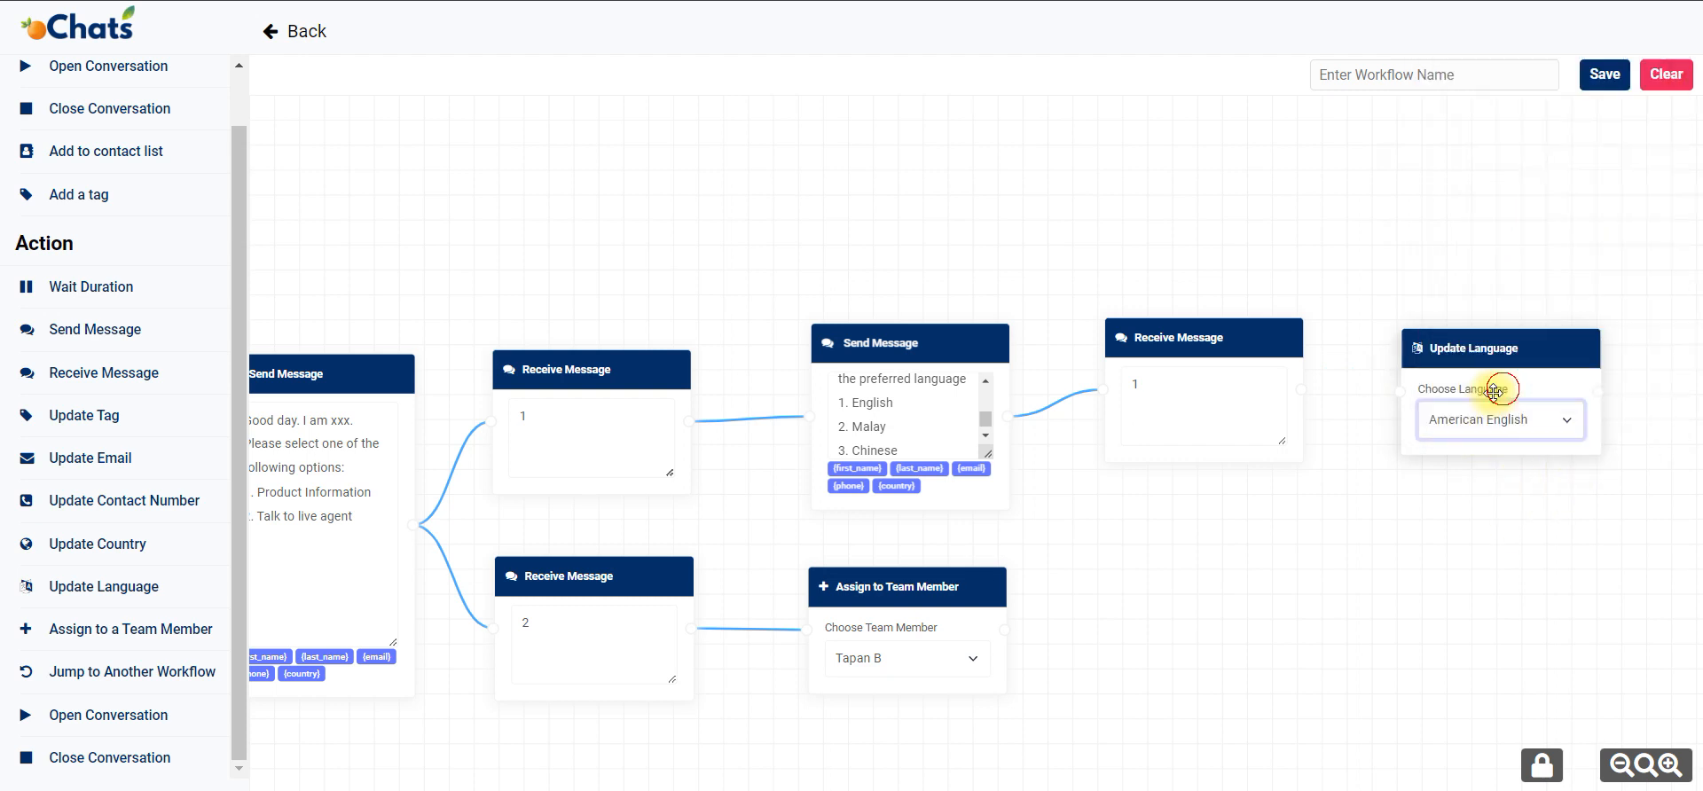
left_click_drag(1354, 397, 1395, 390)
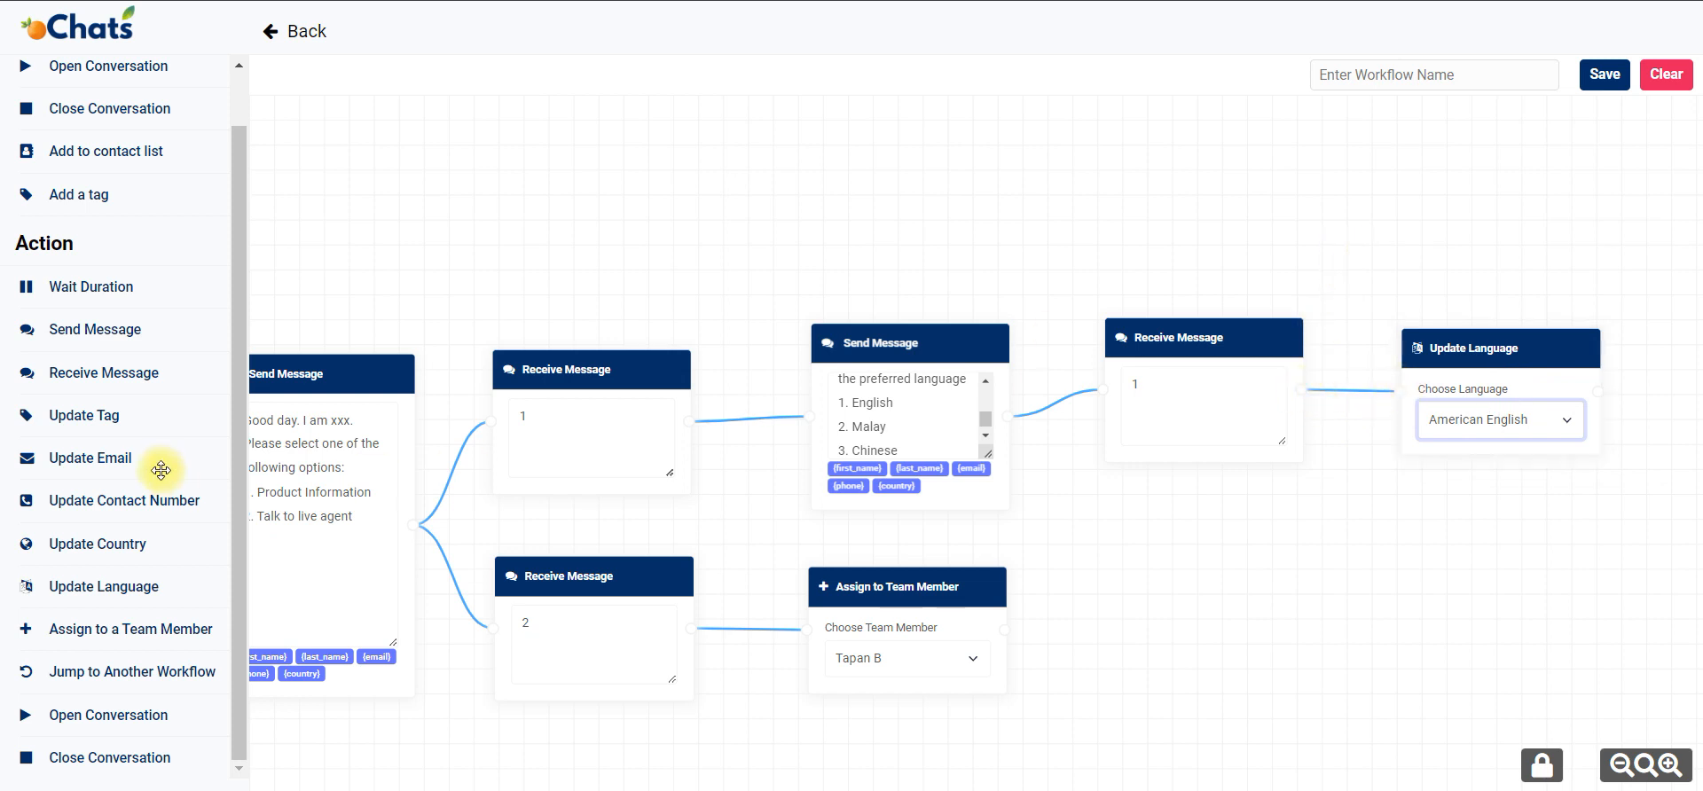
Add an Update Tag block and position it directly beneath the language reply 1 block.
left_click_drag(159, 417, 1320, 524)
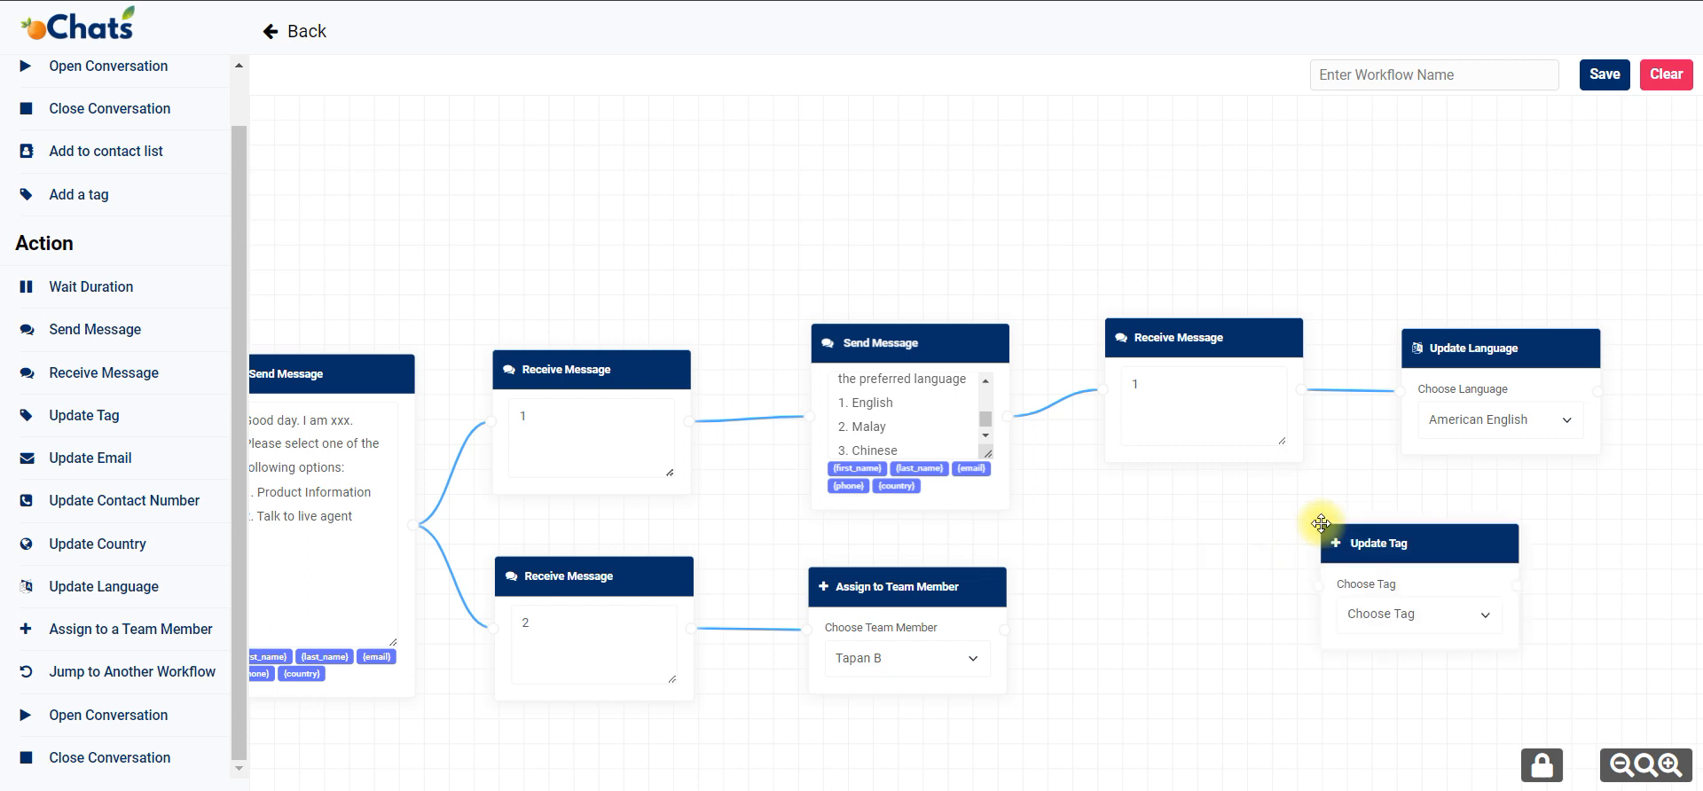
left_click_drag(1451, 558, 1251, 548)
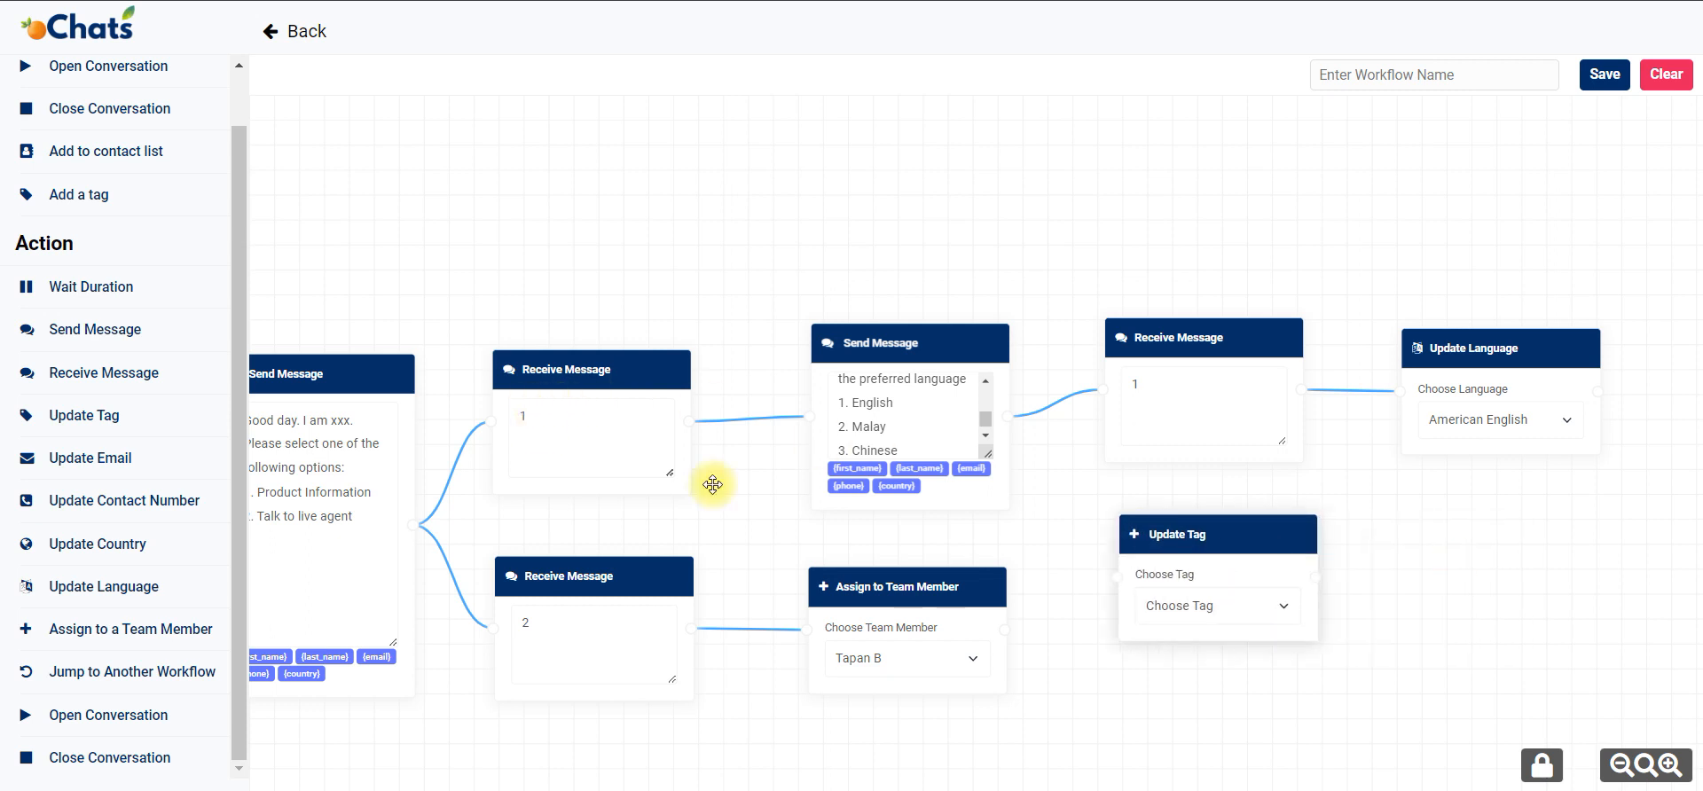
left_click_drag(1171, 738, 1349, 641)
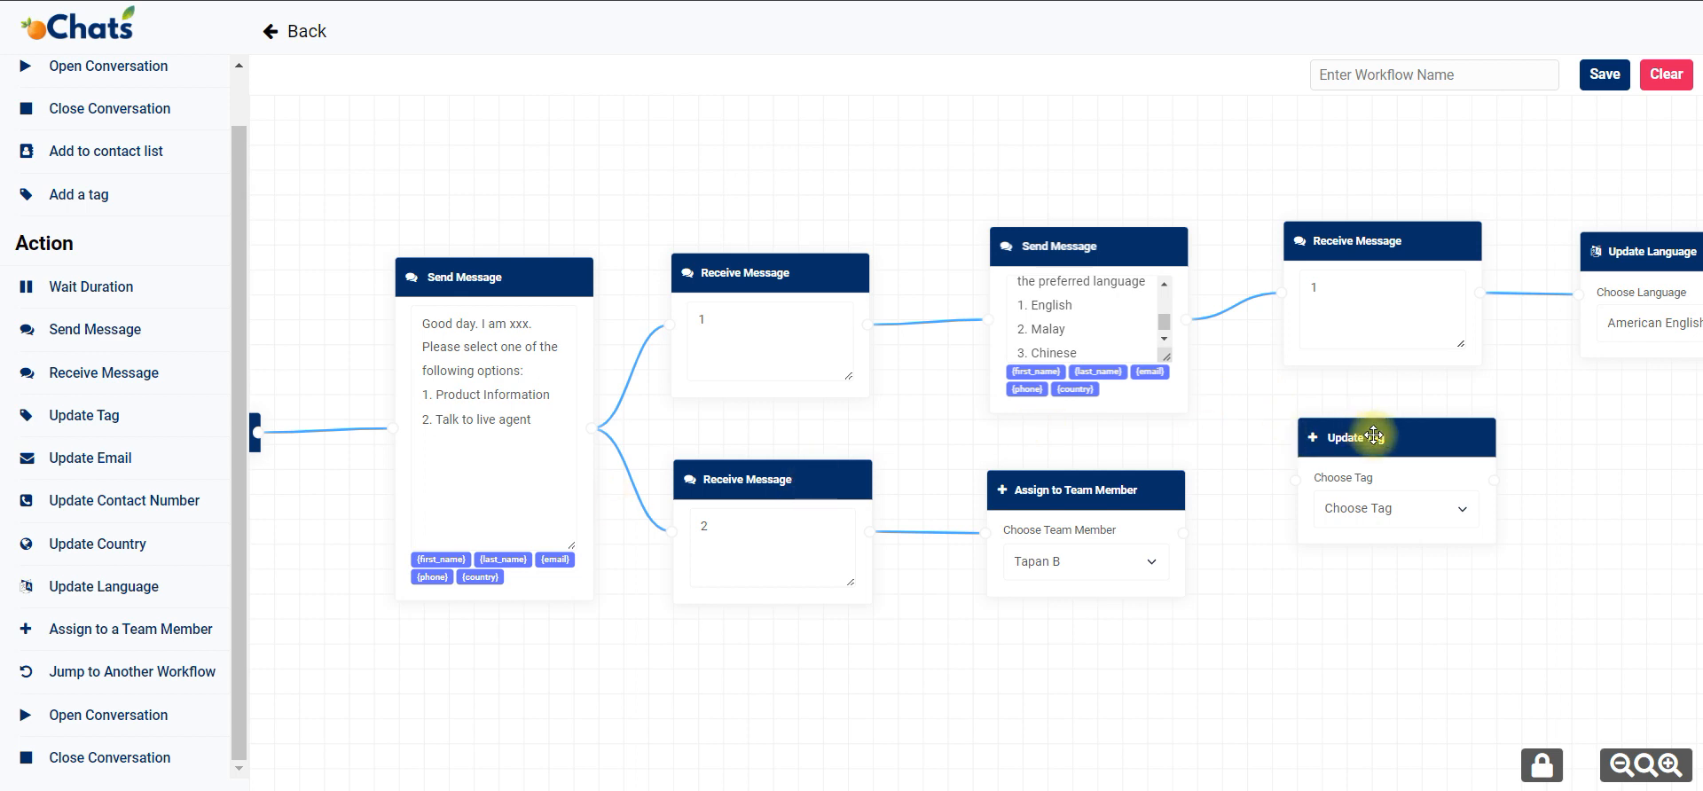
left_click(1164, 323)
left_click_drag(1163, 323, 1163, 295)
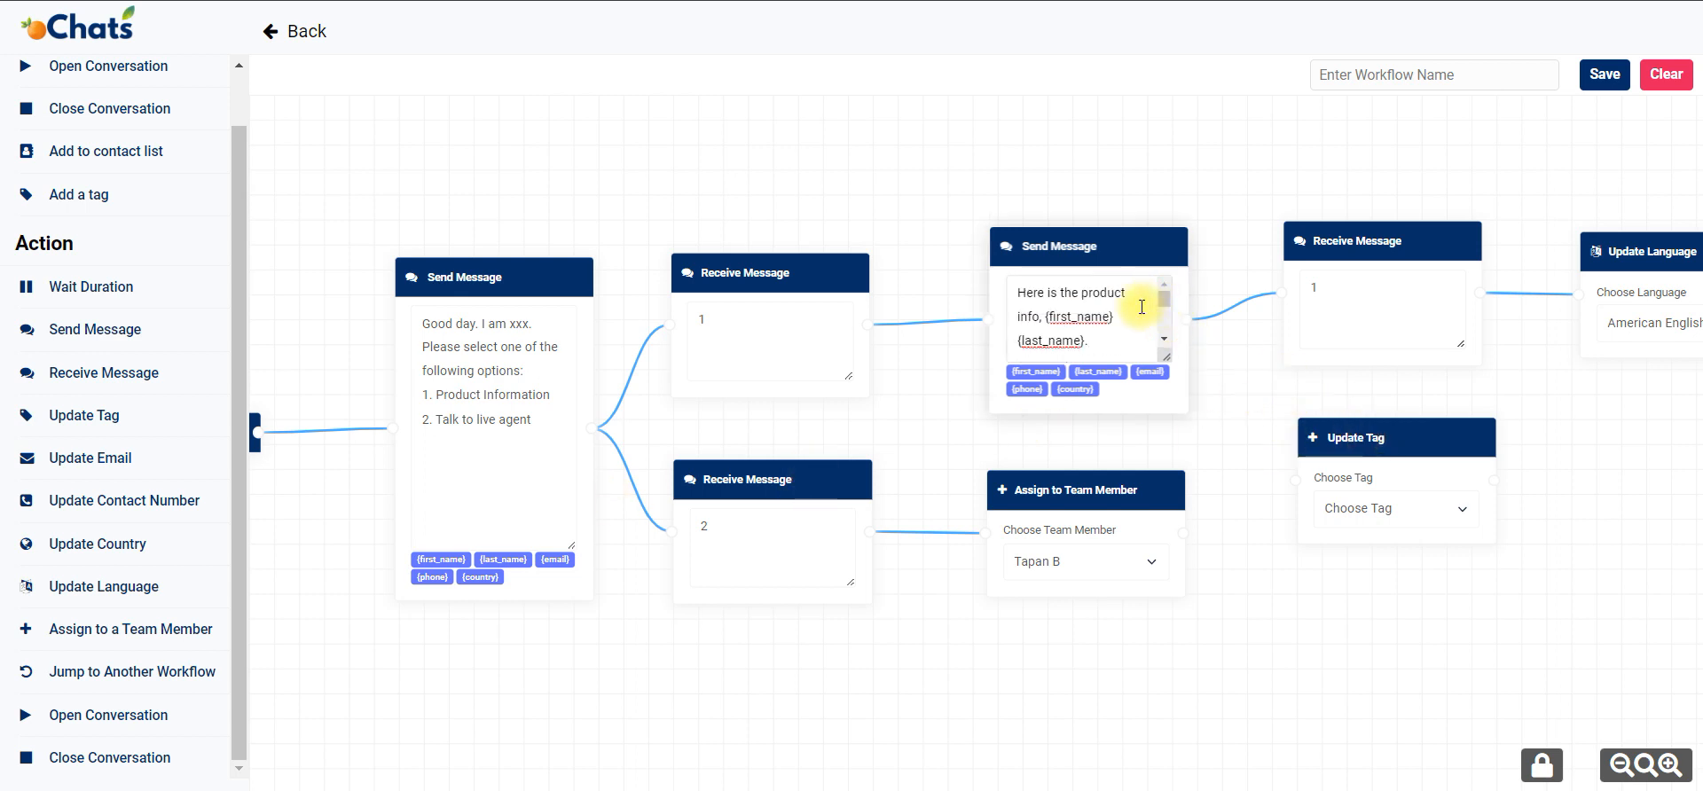
left_click_drag(1349, 434, 1341, 411)
Choose the Prospect tag in the Update Tag block and connect the block after the product info message.
left_click(1371, 498)
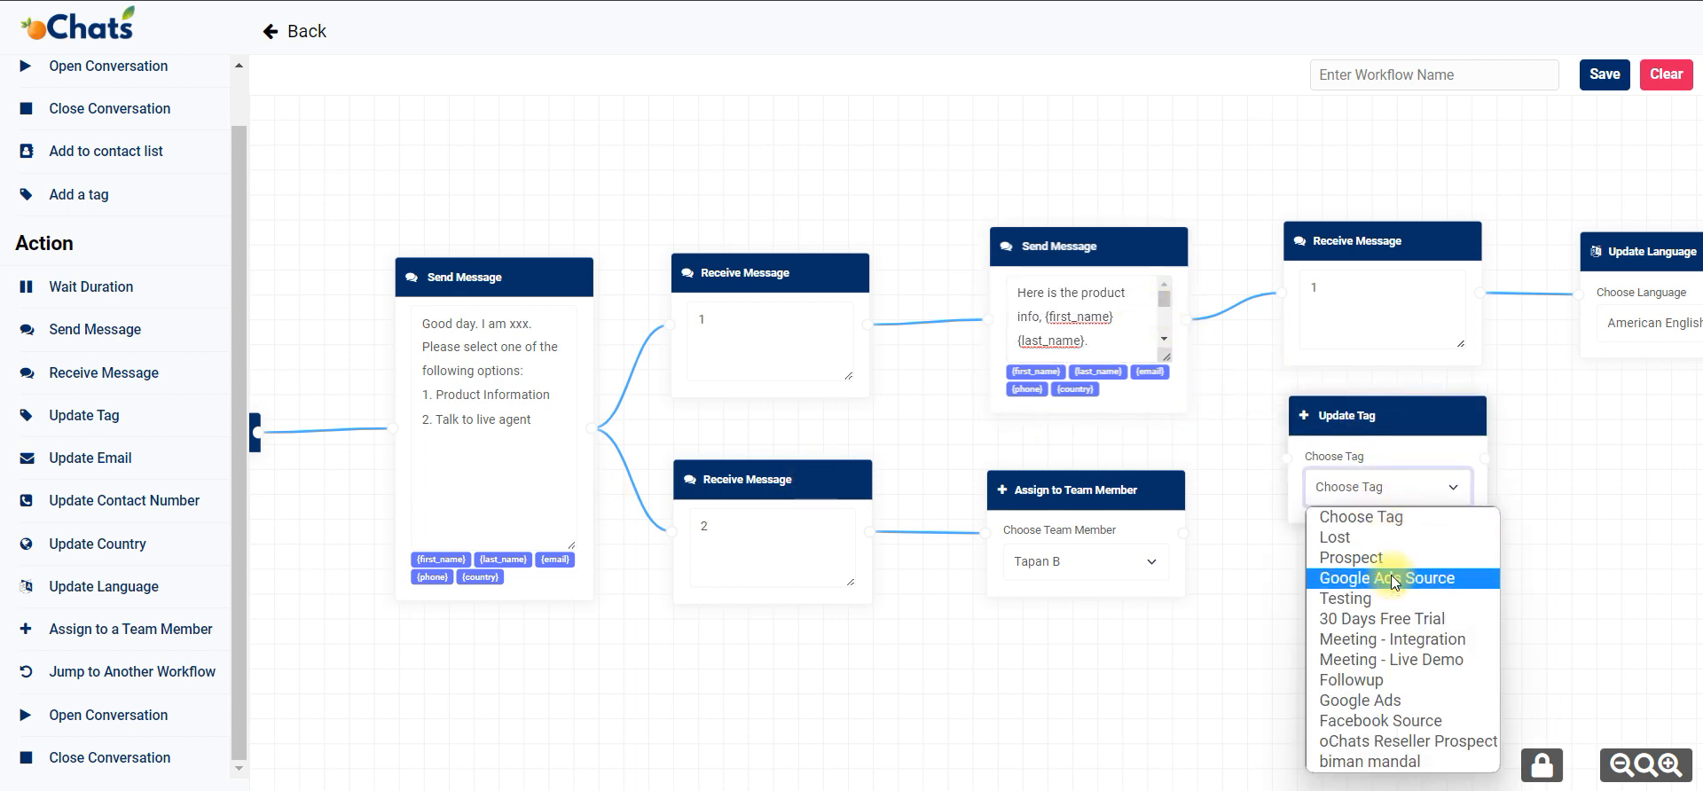
left_click(1415, 553)
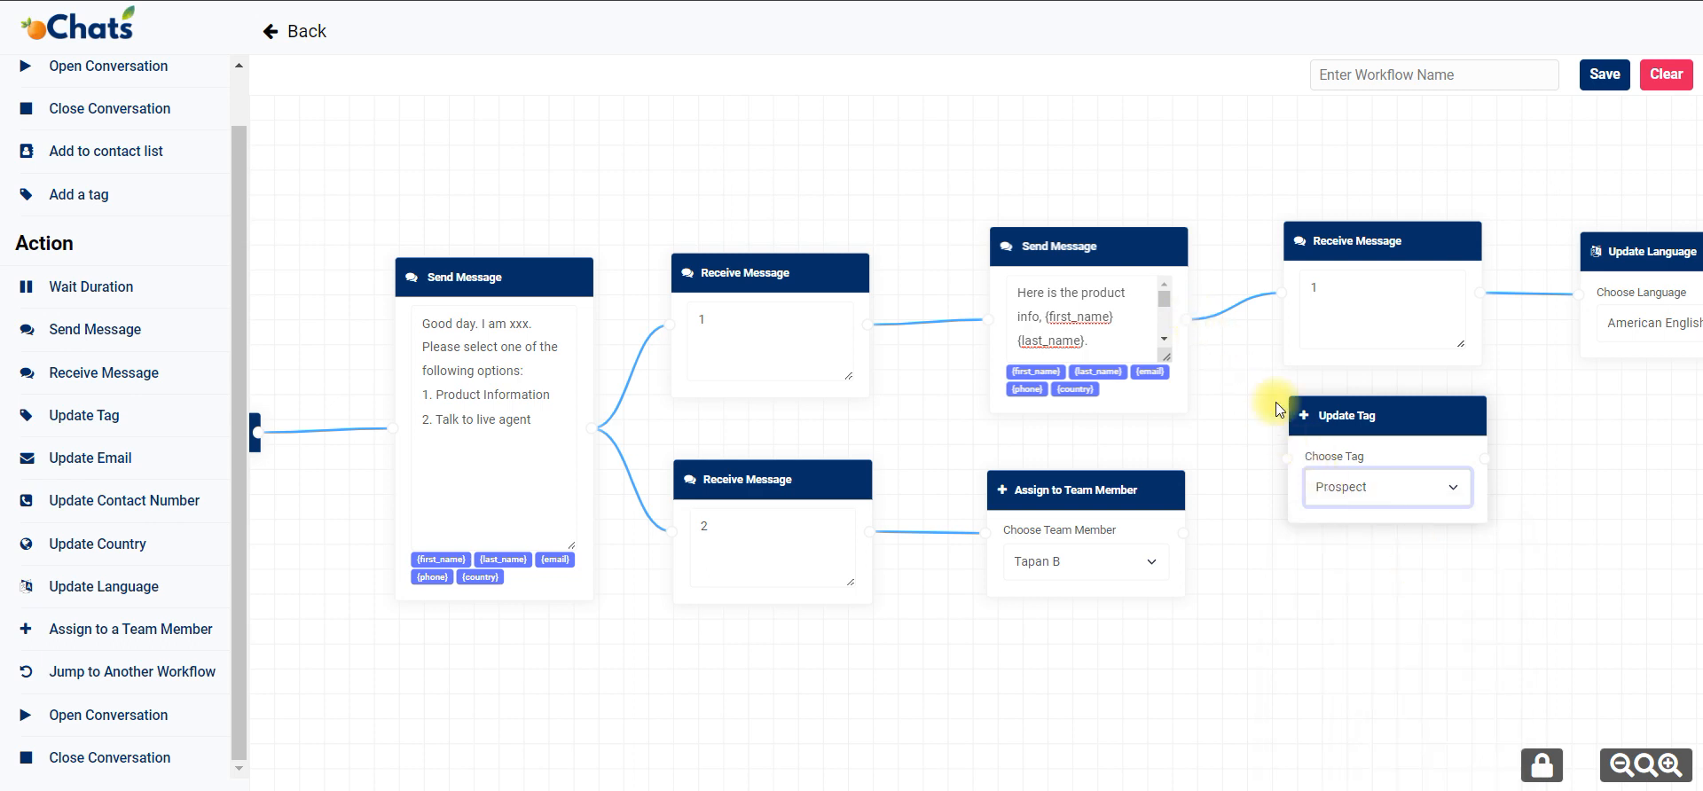
left_click(1360, 497)
left_click(1227, 587)
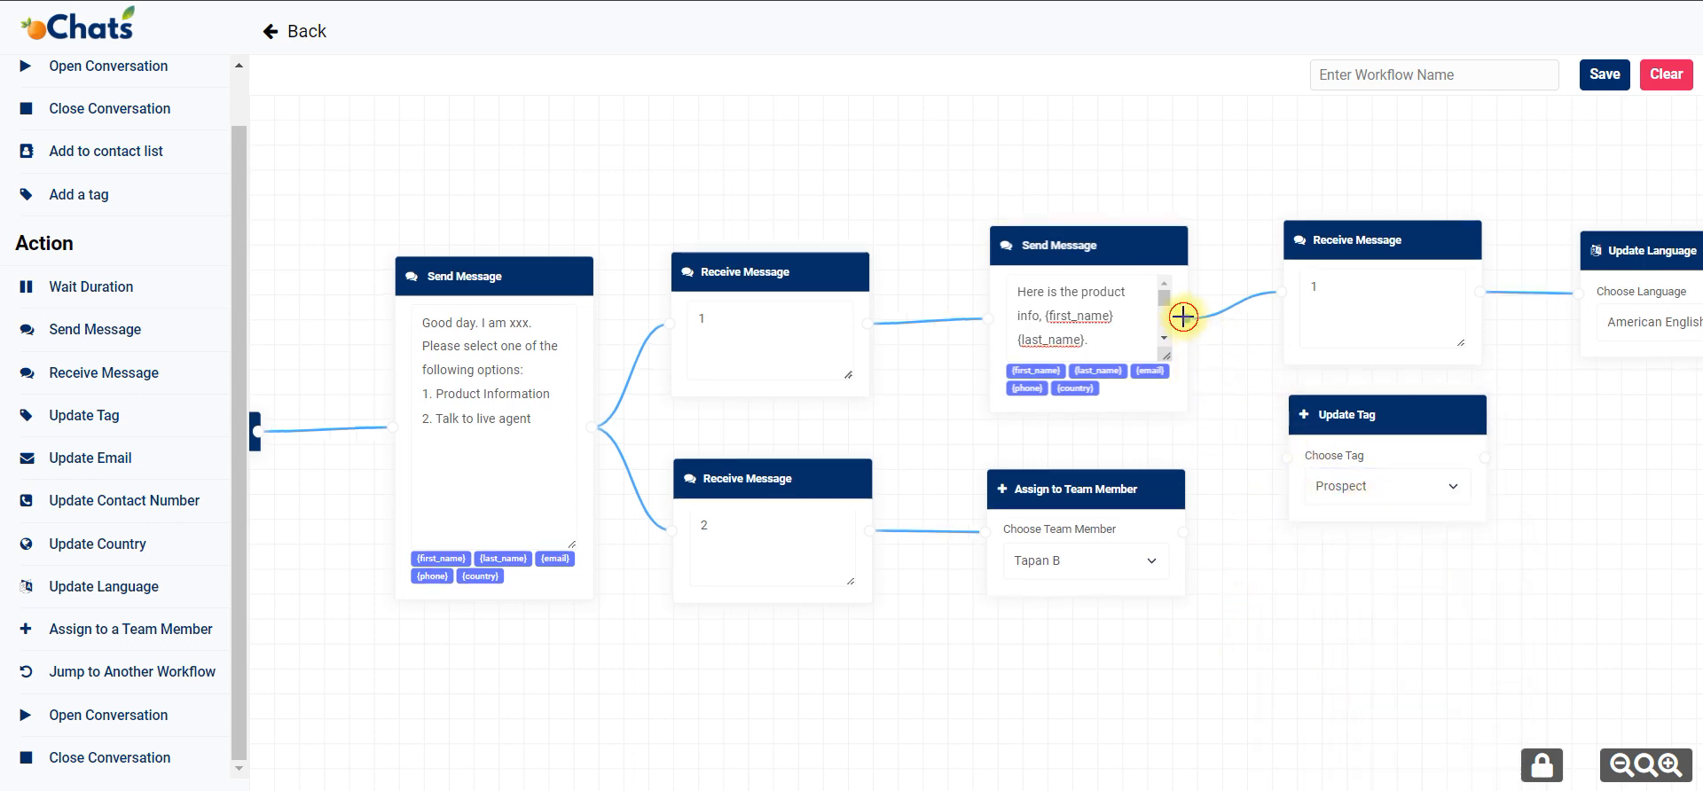
left_click_drag(1187, 318, 1286, 457)
left_click(1370, 551)
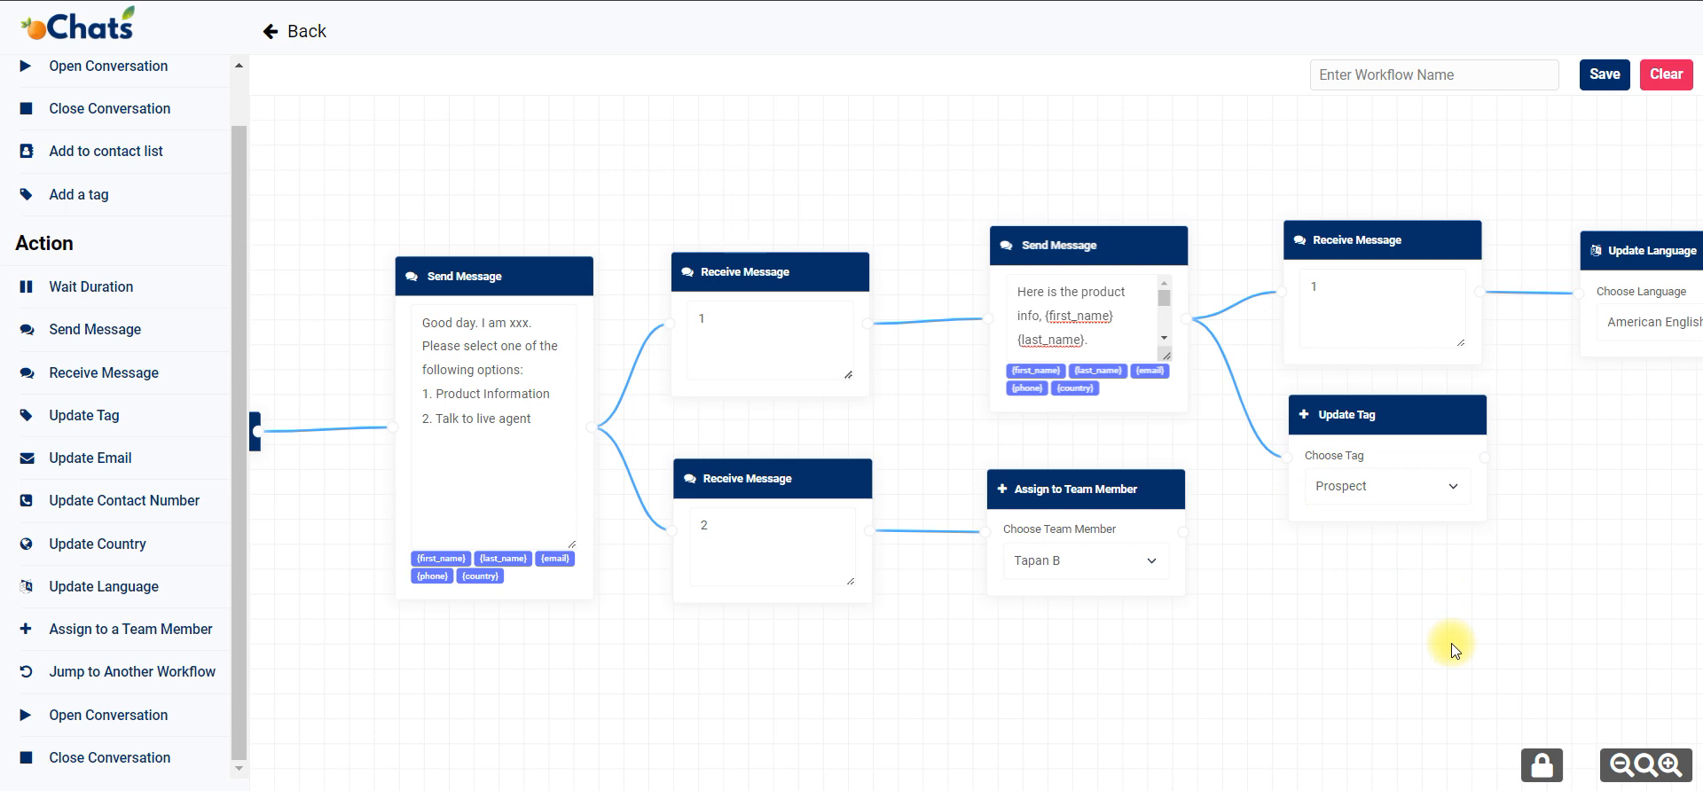
Add a Wait Duration block below the Update Tag block, lower the Assign to Team Member block, and connect it to the wait block.
left_click_drag(1206, 683, 1339, 628)
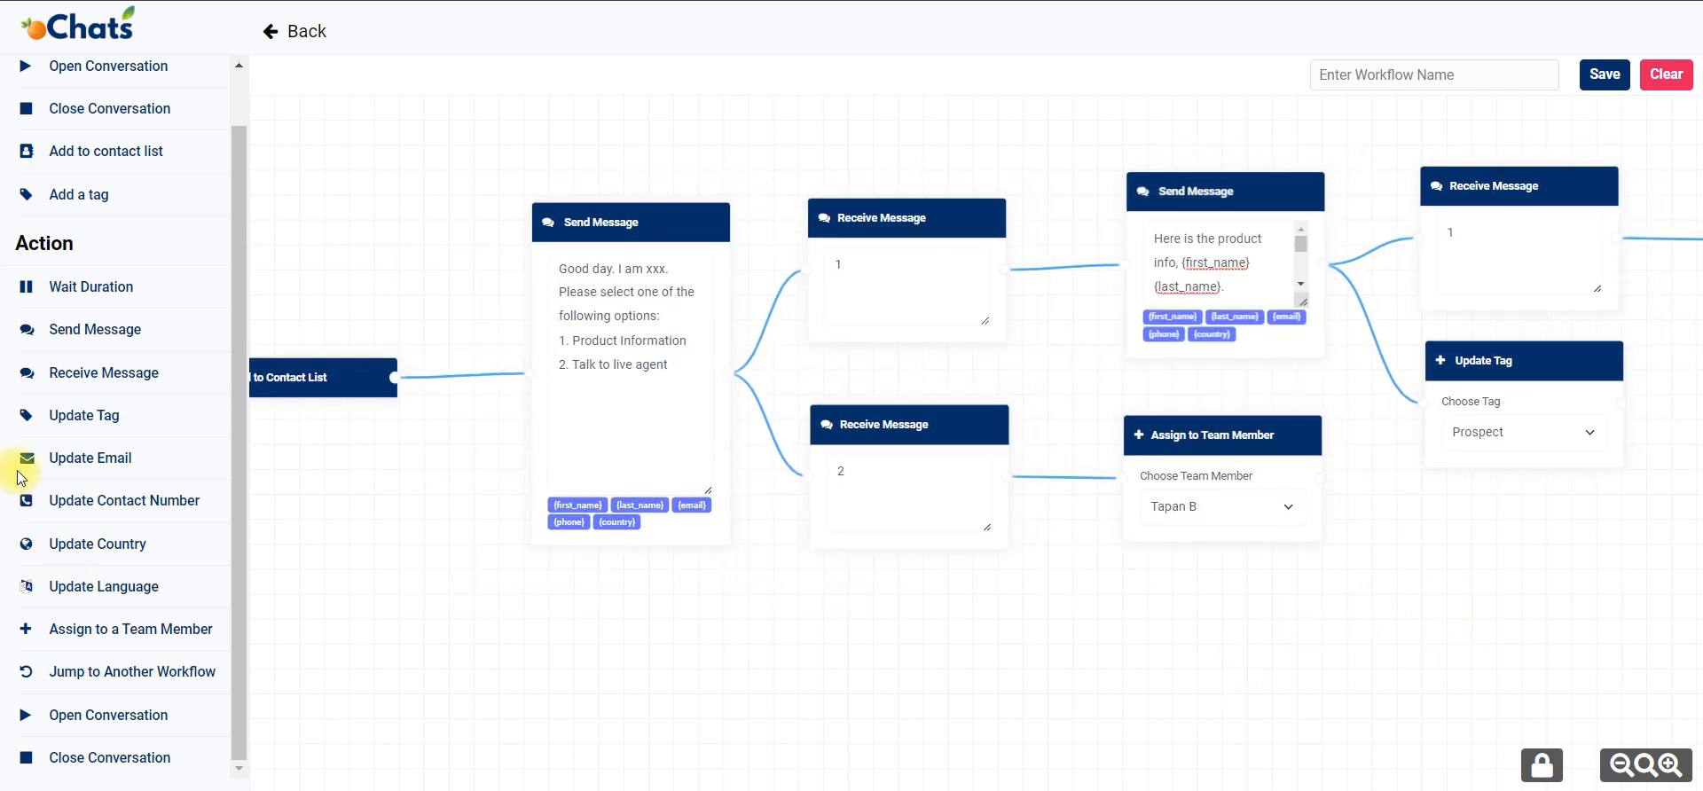
left_click_drag(110, 291, 1422, 554)
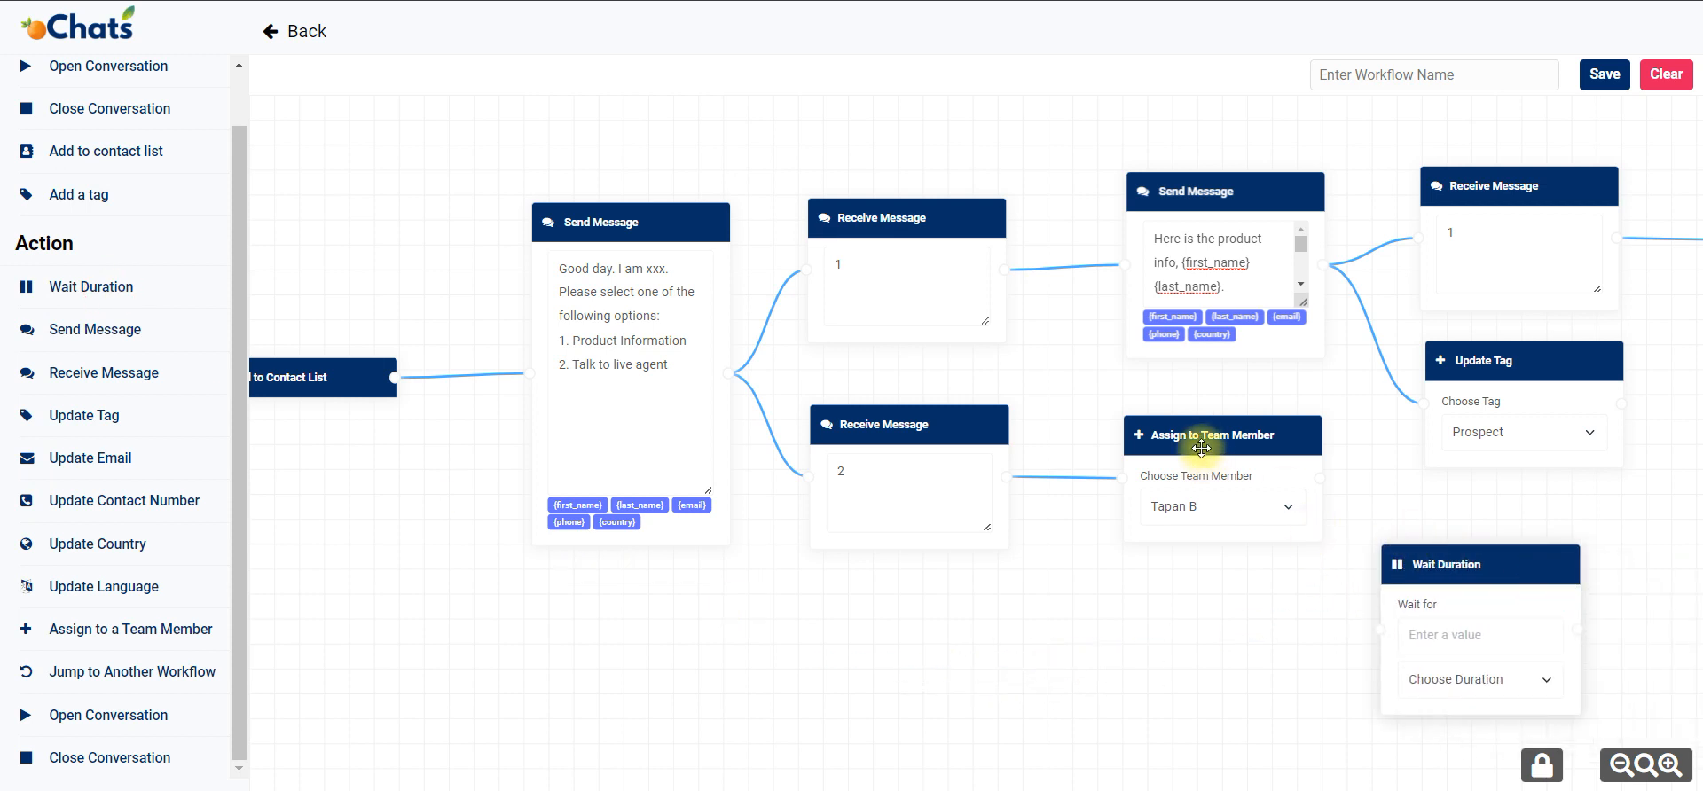
left_click_drag(1201, 446, 1182, 529)
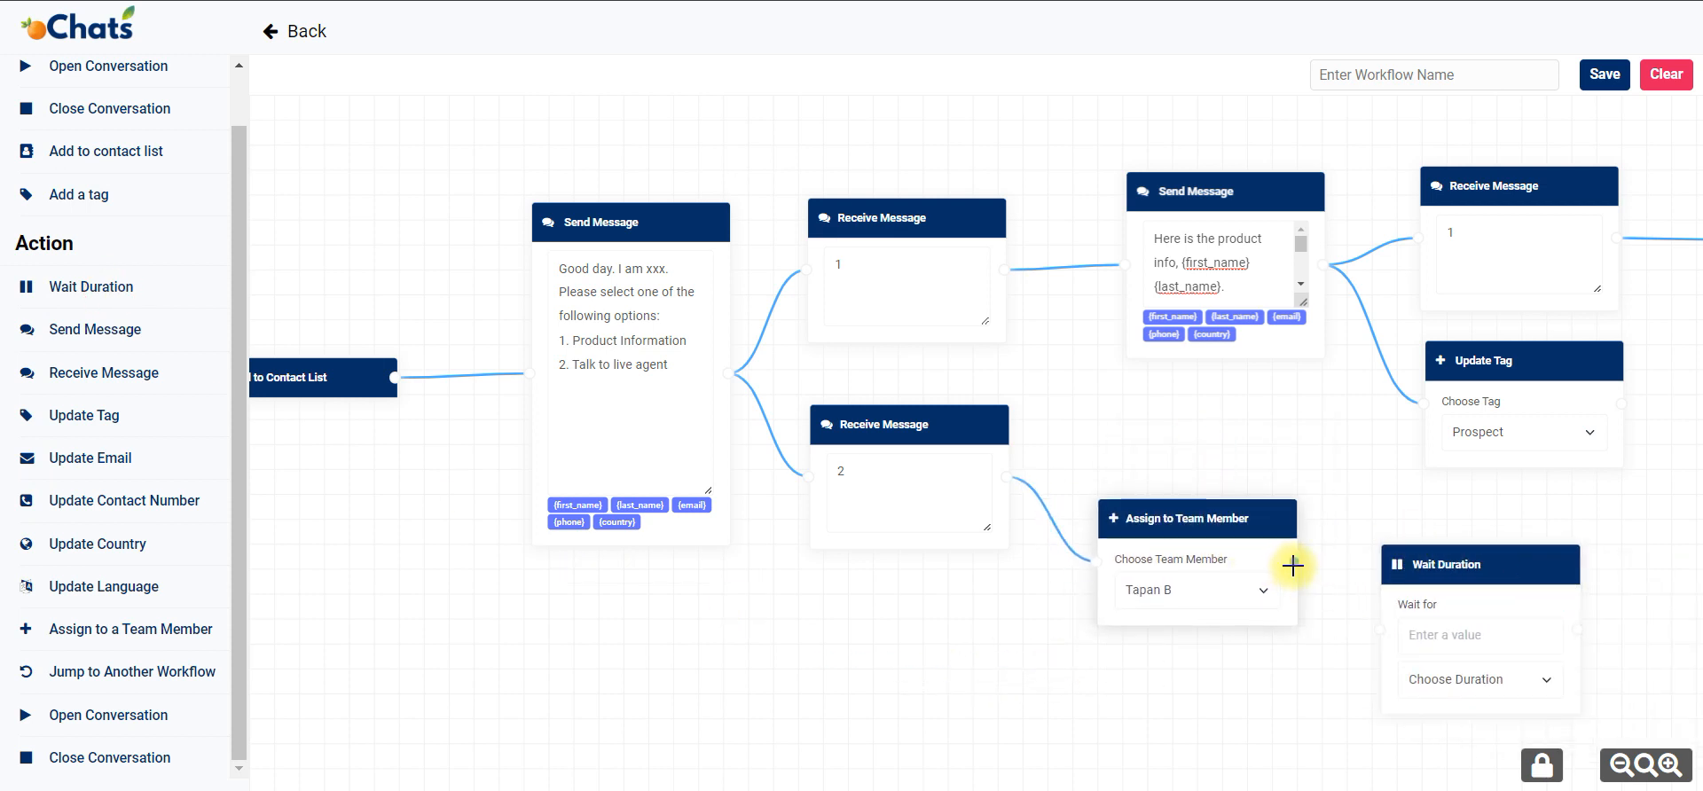
left_click_drag(1361, 683, 1125, 566)
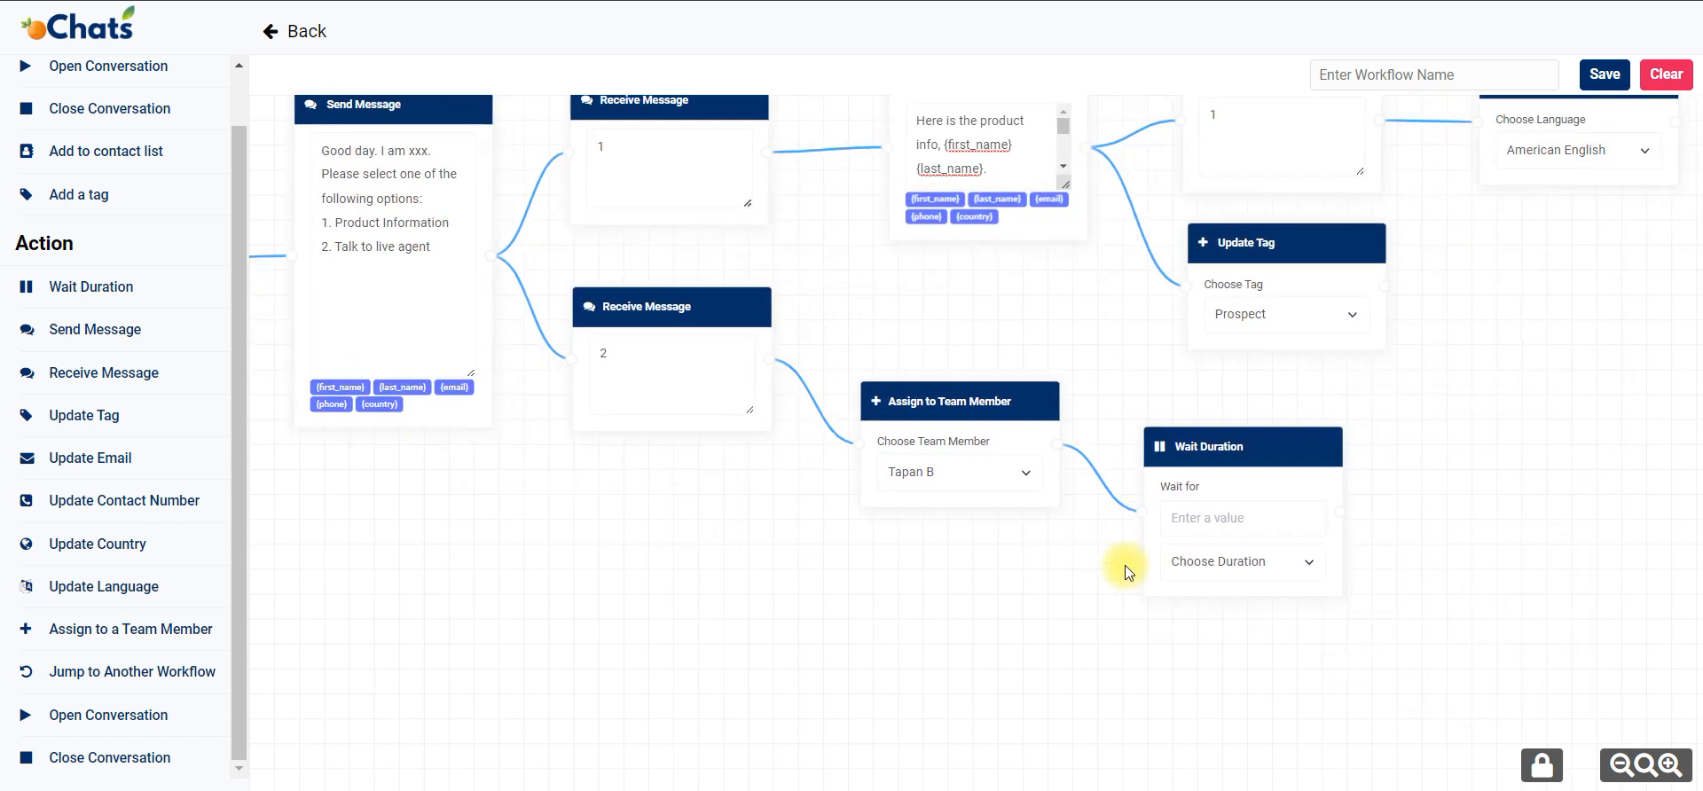
Set the Wait Duration block to wait for 5 minutes.
left_click(1253, 562)
left_click(1251, 599)
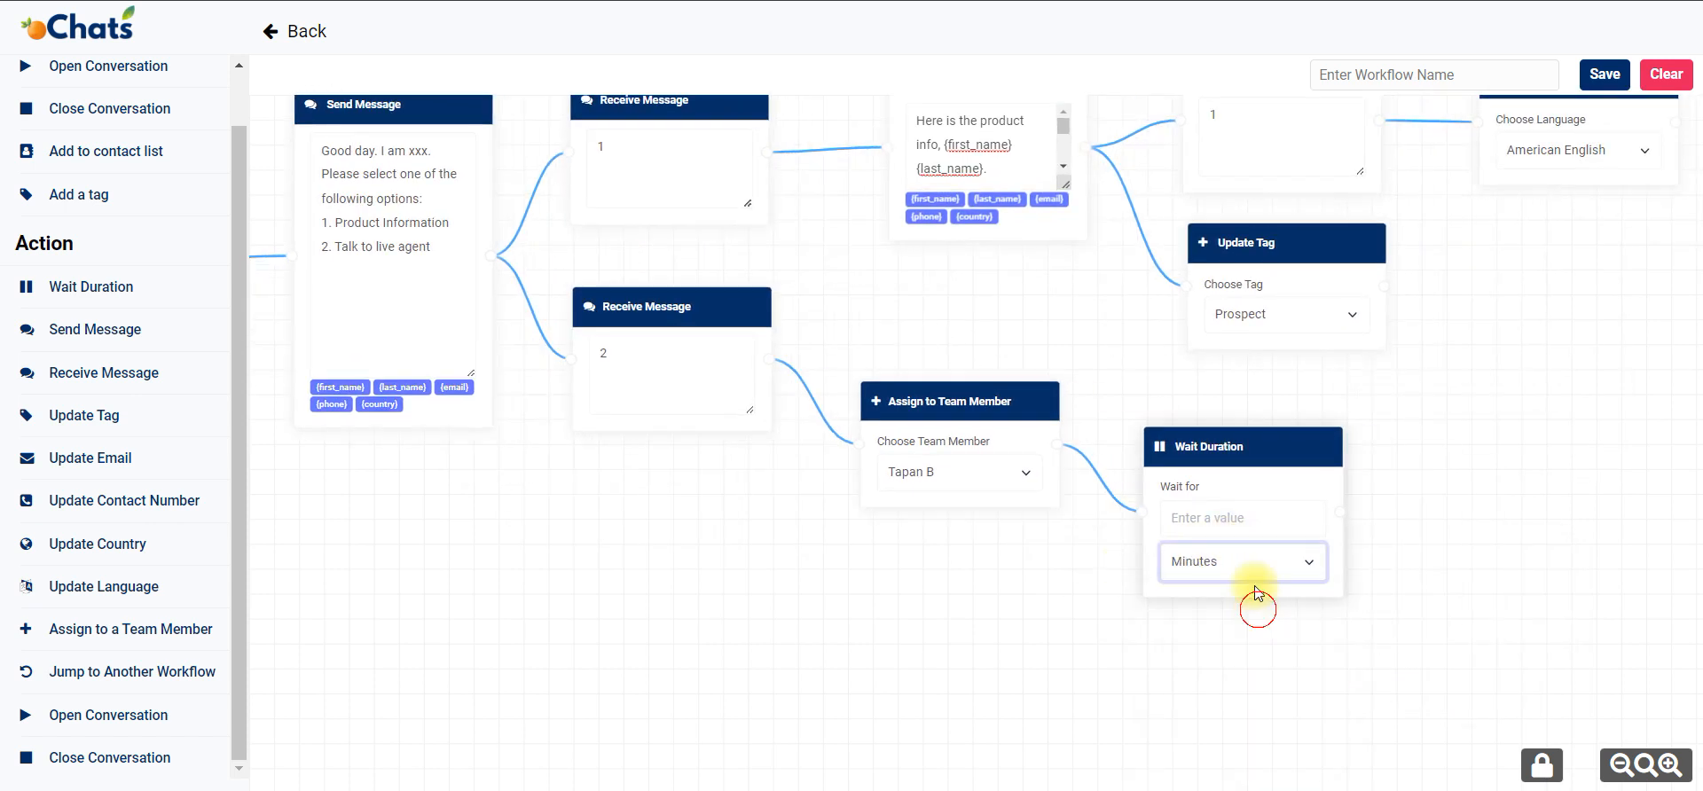
left_click(1234, 521)
type("5")
left_click(828, 620)
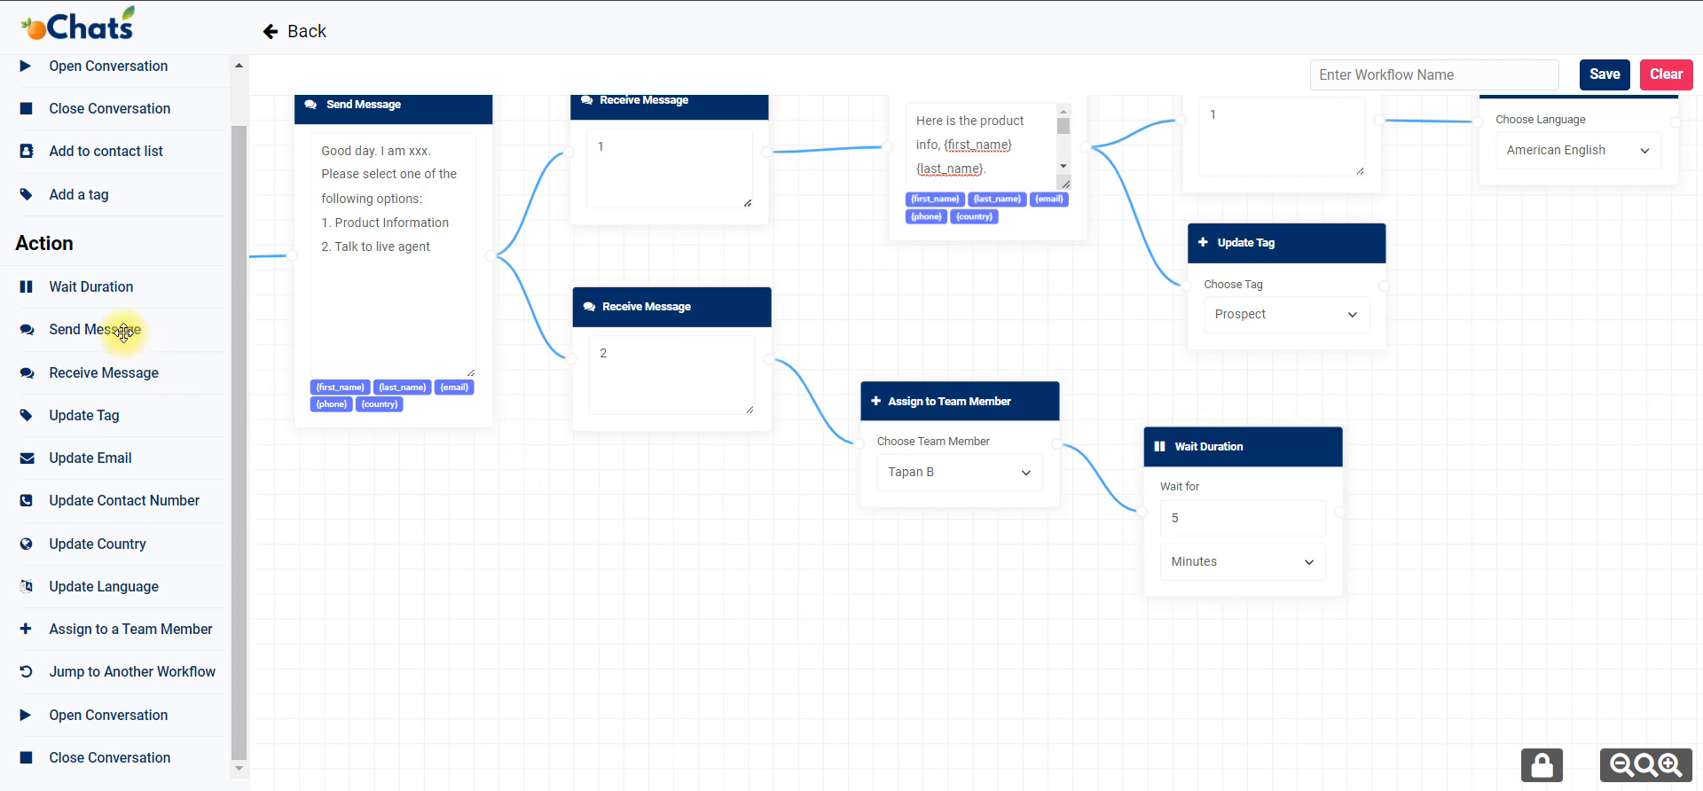
Add an empty Send Message block beside the Wait Duration block and connect it as the action following the wait.
left_click_drag(124, 333, 1475, 438)
left_click_drag(1339, 505, 1433, 513)
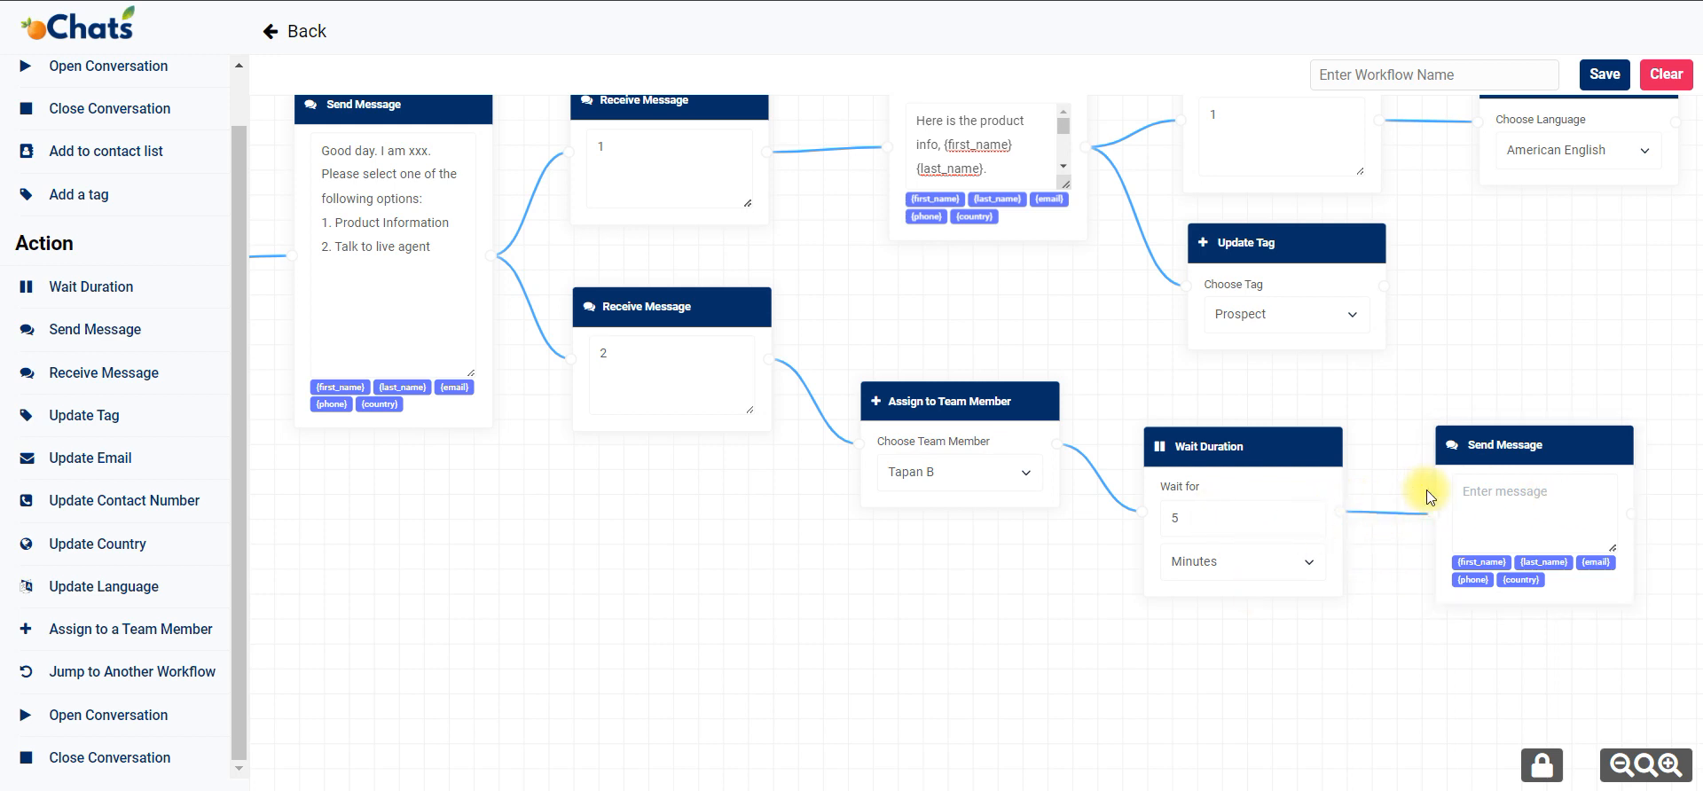
Add a Close Conversation block fed by both the Update Language and Update Tag blocks, raising the Update Language block to separate the connections.
left_click_drag(901, 513, 487, 574)
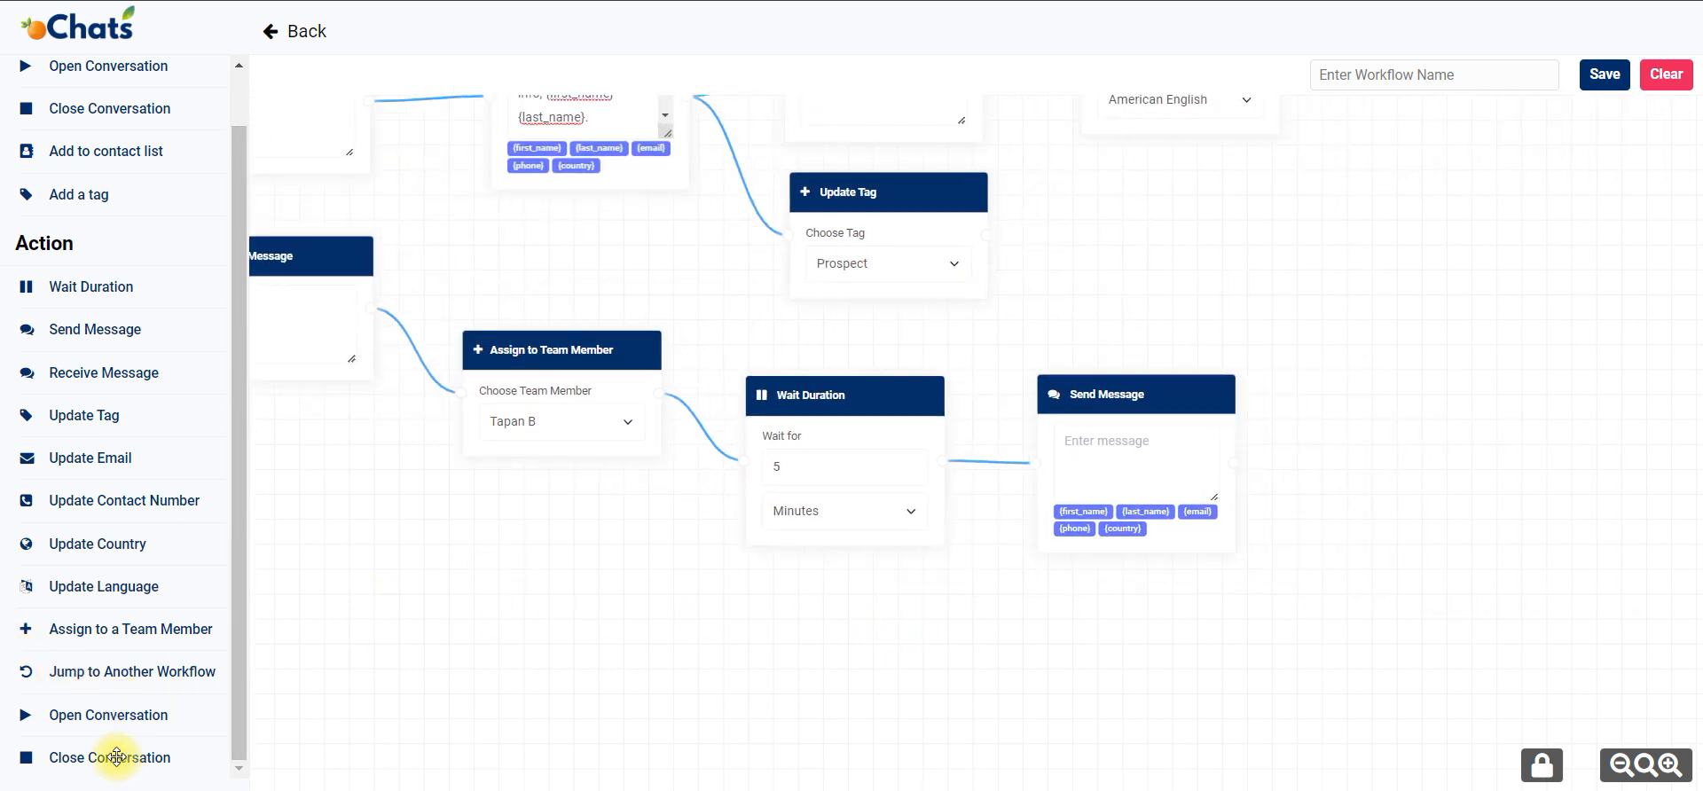
left_click_drag(1220, 266, 1173, 486)
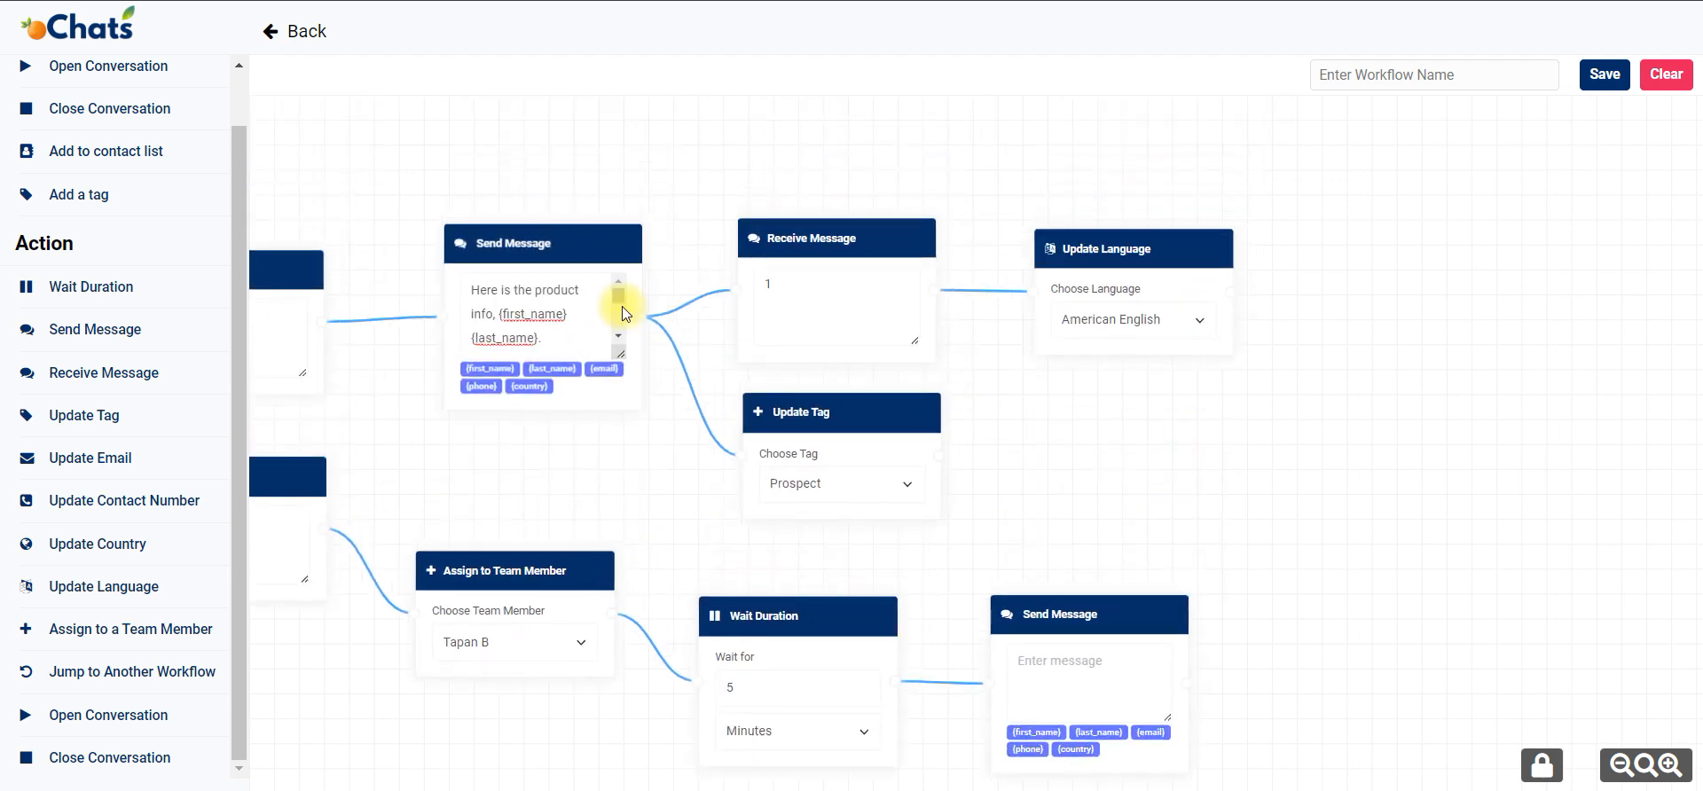
mouse_move(124, 758)
left_mouse_down()
mouse_move(1153, 504)
mouse_move(1424, 301)
mouse_move(1376, 284)
left_mouse_up()
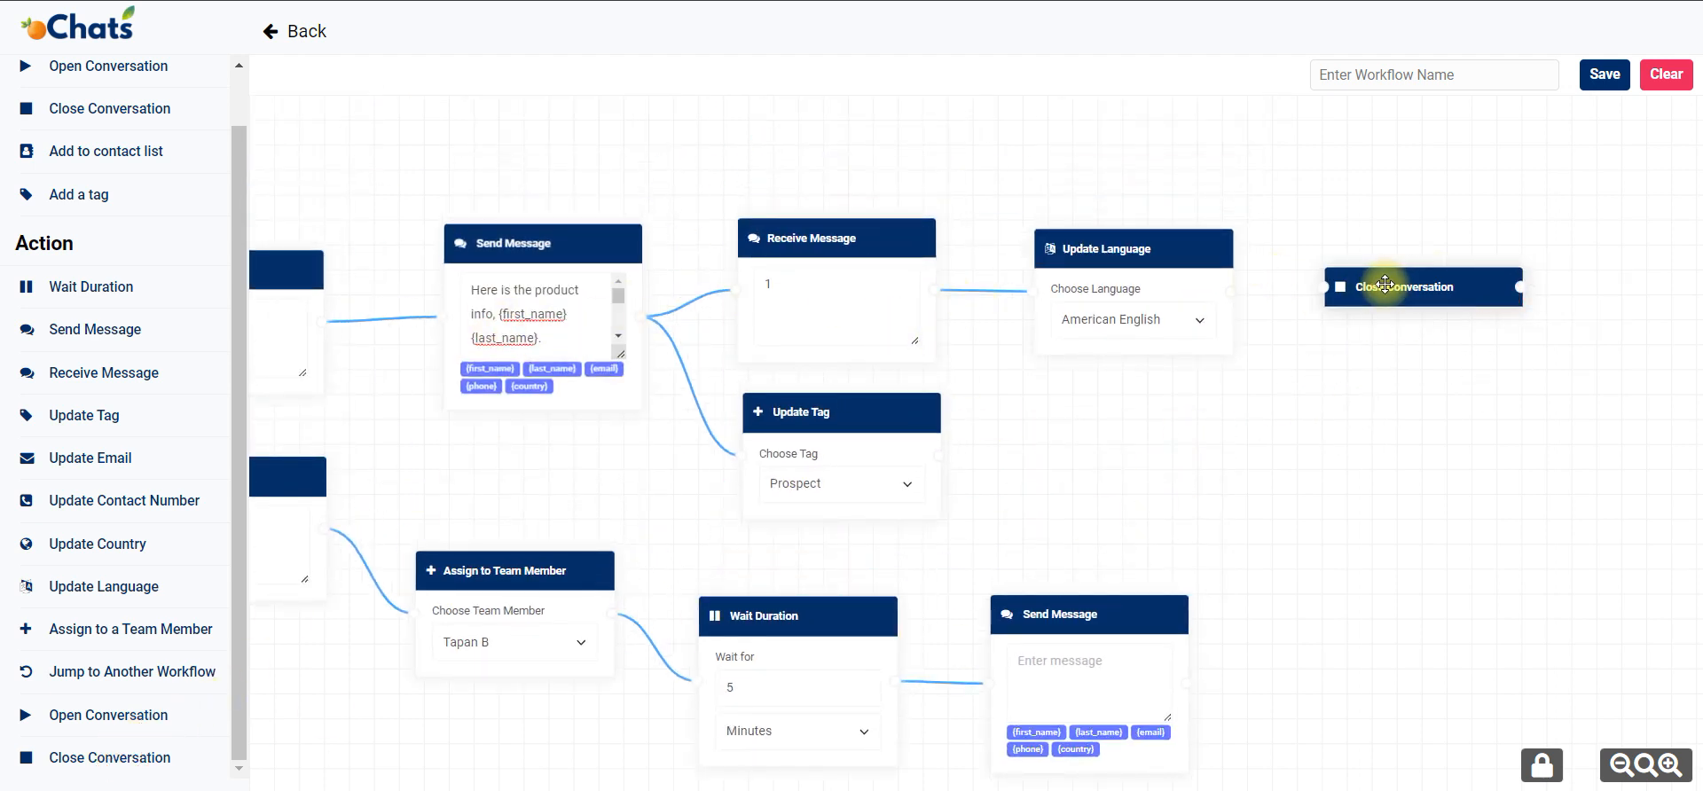
left_click_drag(1229, 290, 1324, 286)
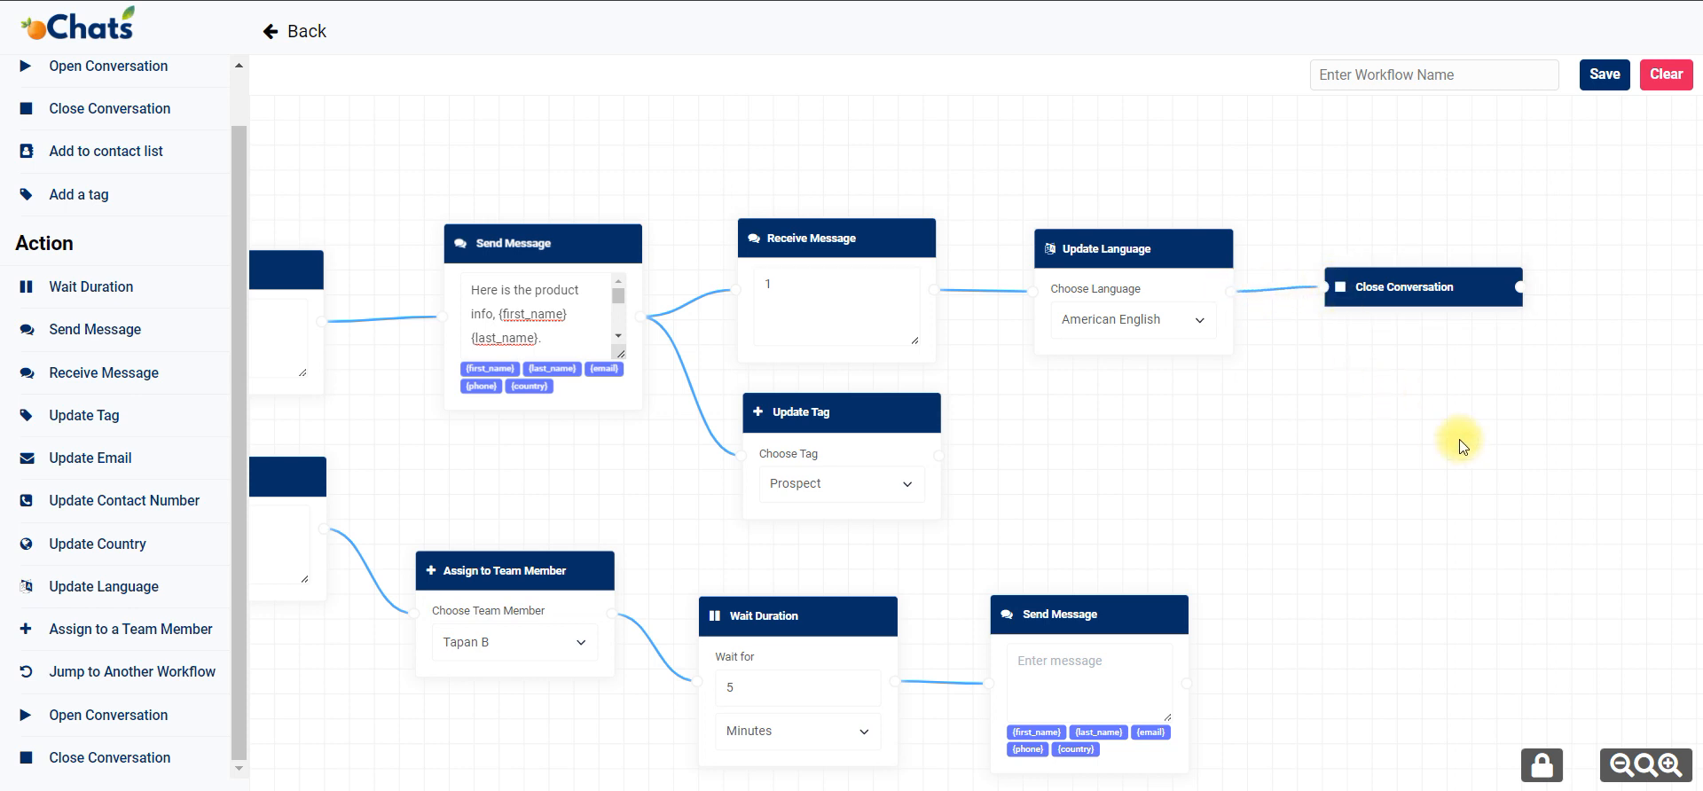
mouse_move(936, 457)
left_mouse_down()
mouse_move(1312, 312)
mouse_move(1325, 286)
left_mouse_up()
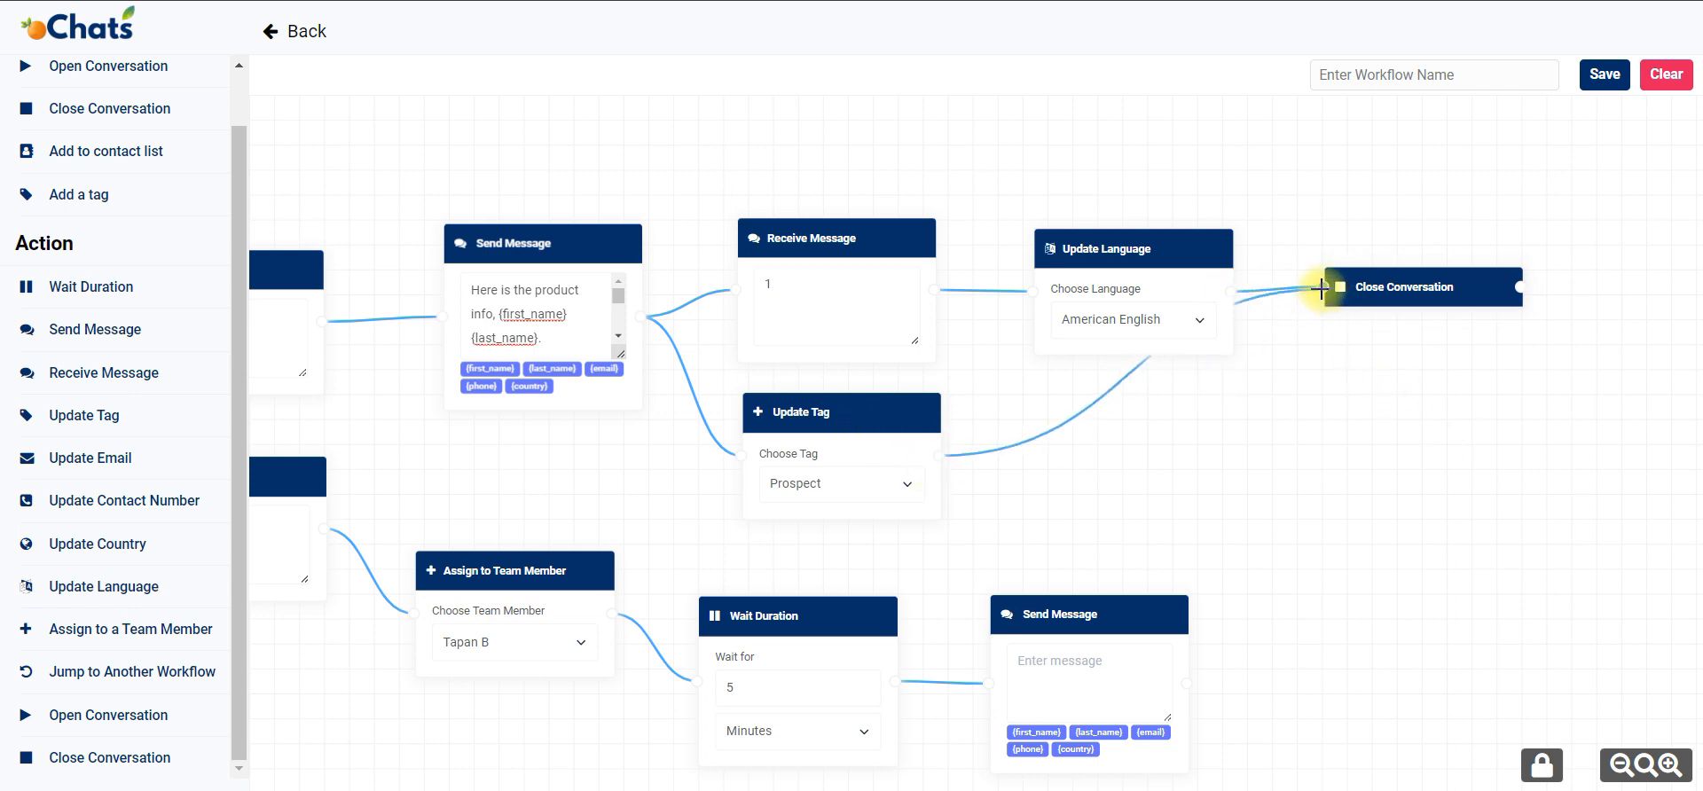
left_click_drag(1187, 248, 1173, 163)
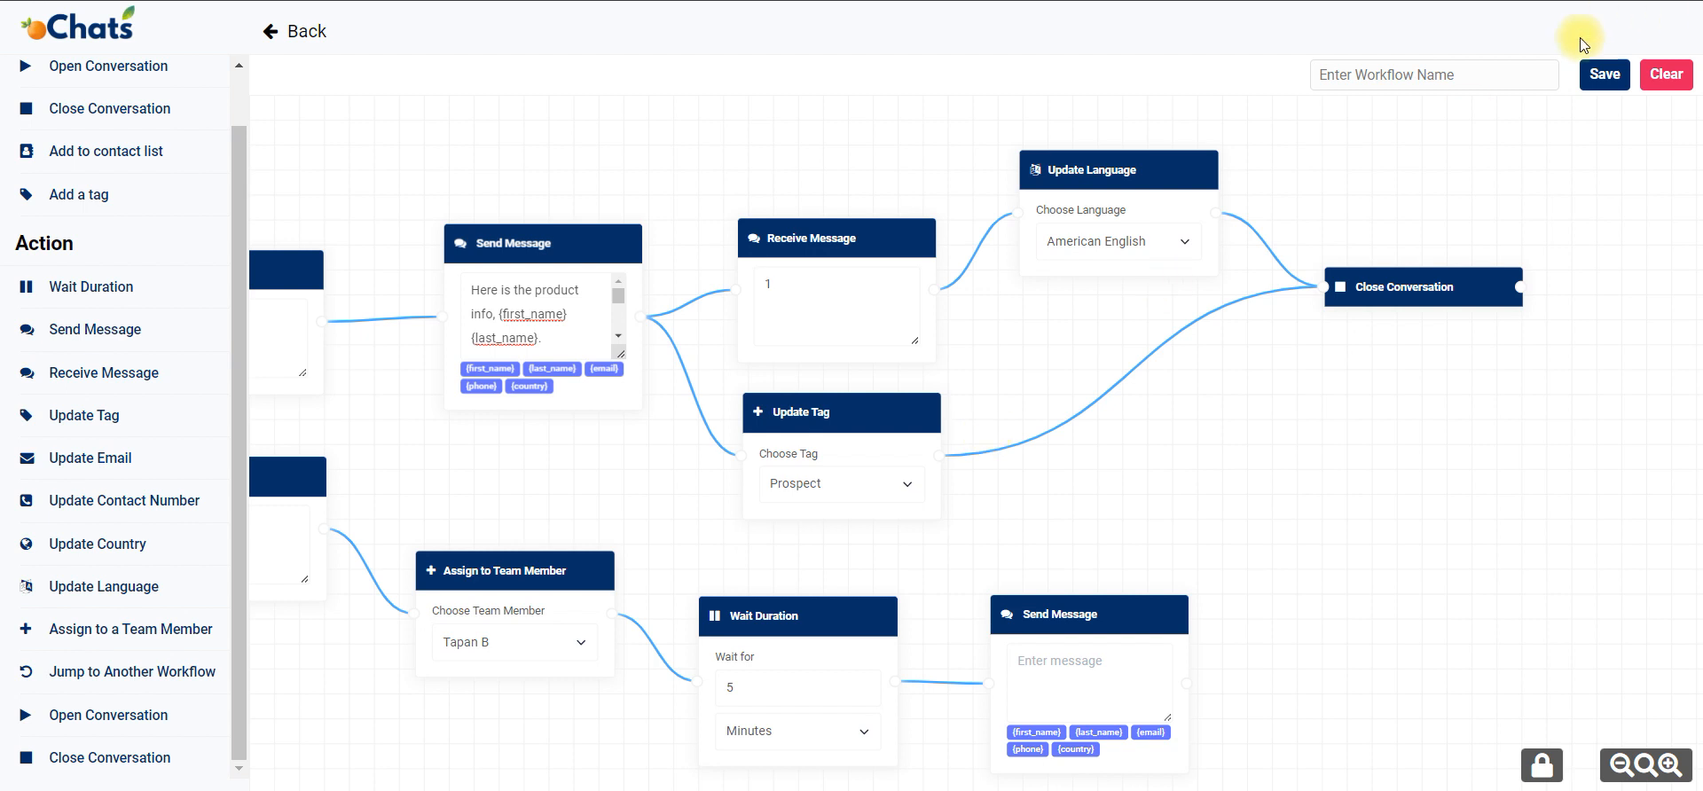
Open the workflow name for editing.
left_click(1521, 70)
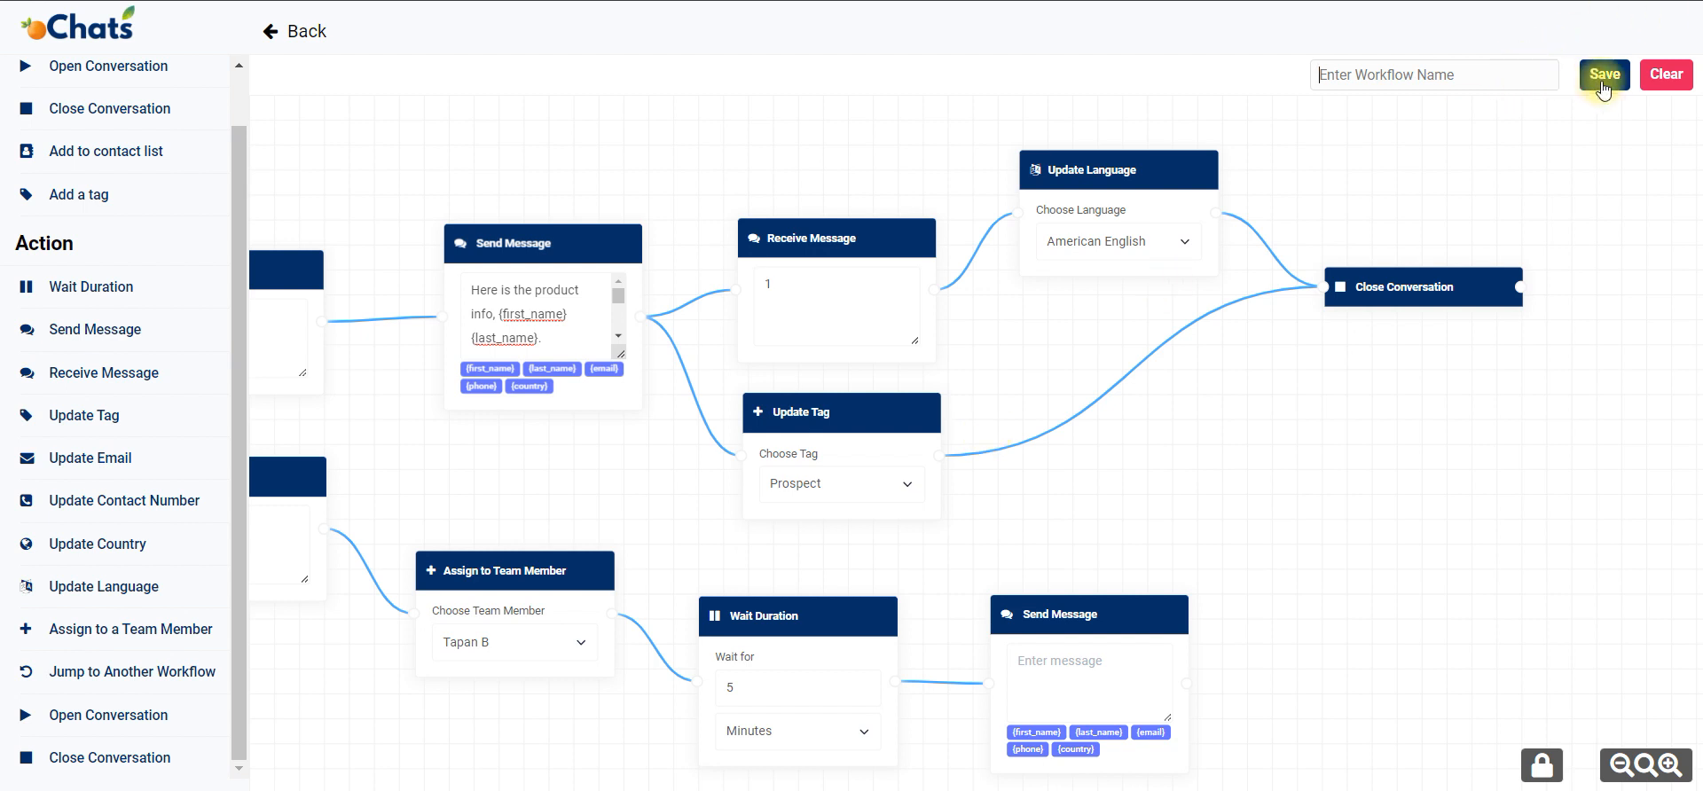